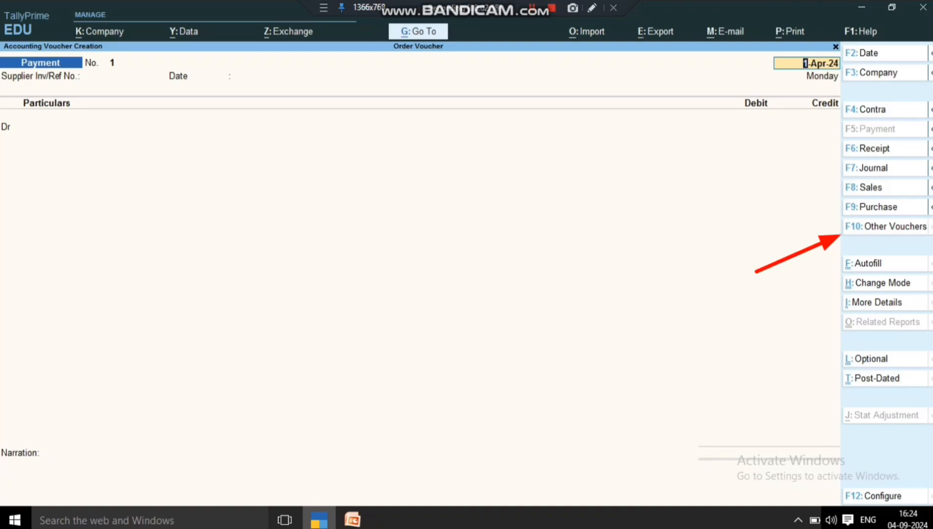
Show the inactive voucher types in the list for changing the voucher type
key("F10")
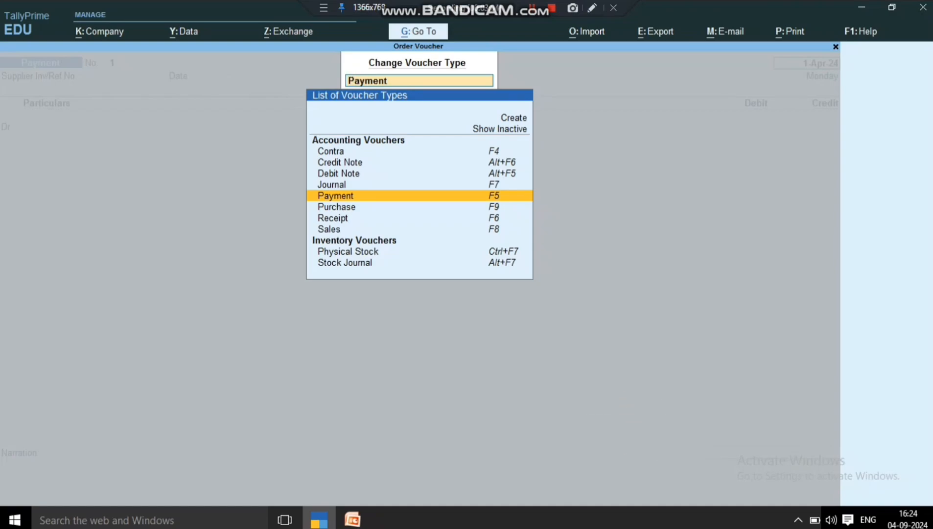
key("Up")
key("Up")
key("Up")
key("Up")
key("Up")
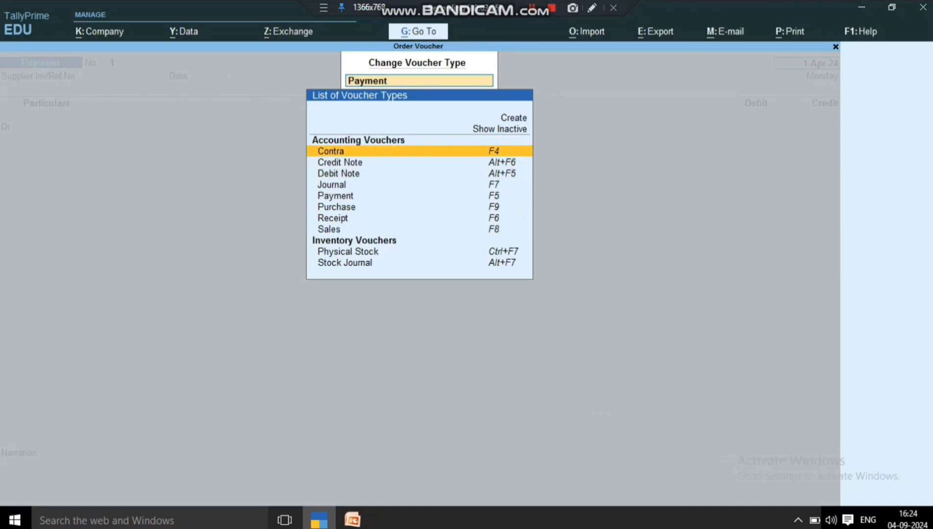
key("Return")
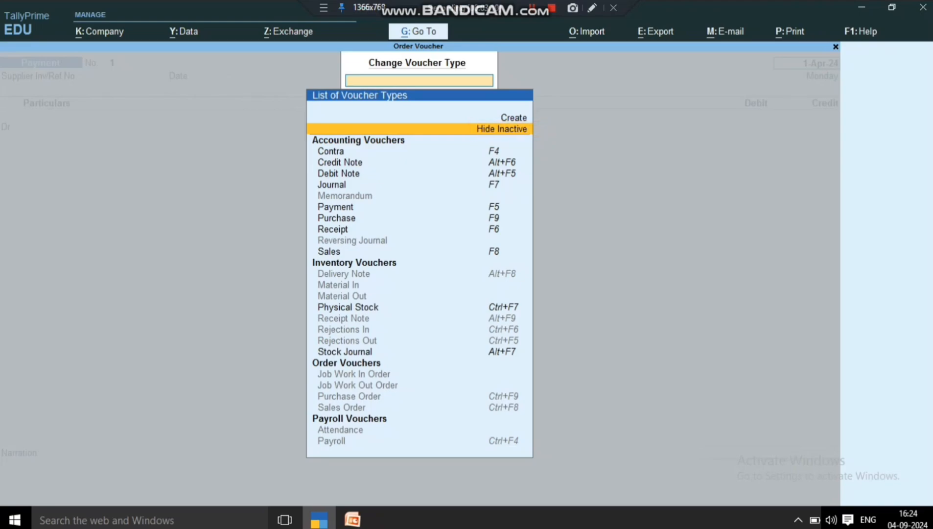
Change the voucher type to Purchase Order and activate that voucher type
key("Down")
key("Down")
key("Down")
key("Down")
key("Down")
key("Down")
key("Down")
key("Down")
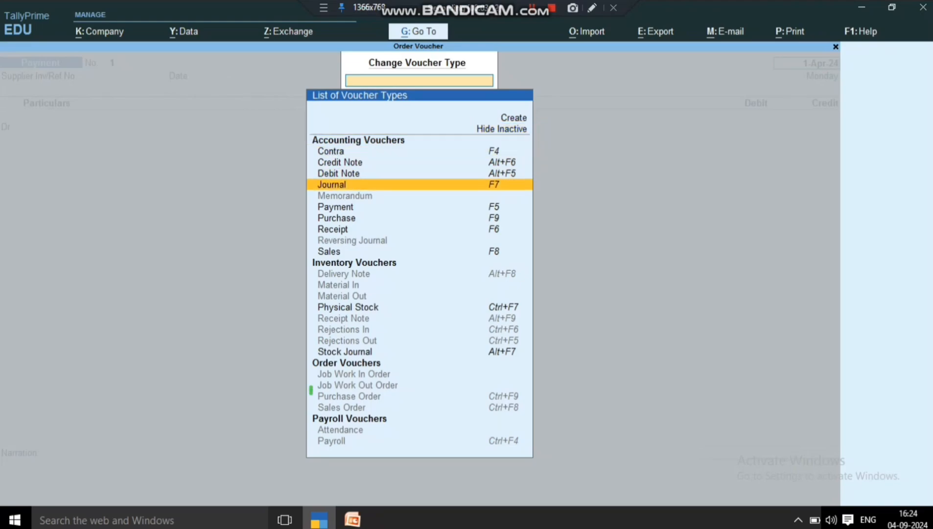
key("Down")
key("Down")
key("Down")
key("Down")
key("Down")
key("Down")
key("Down")
key("Down")
key("Down")
key("Down")
key("Down")
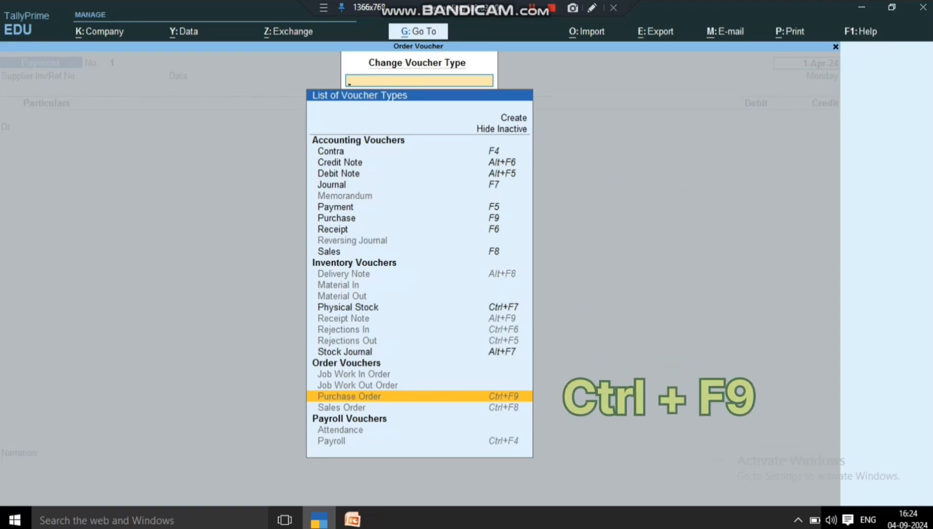
key("Return")
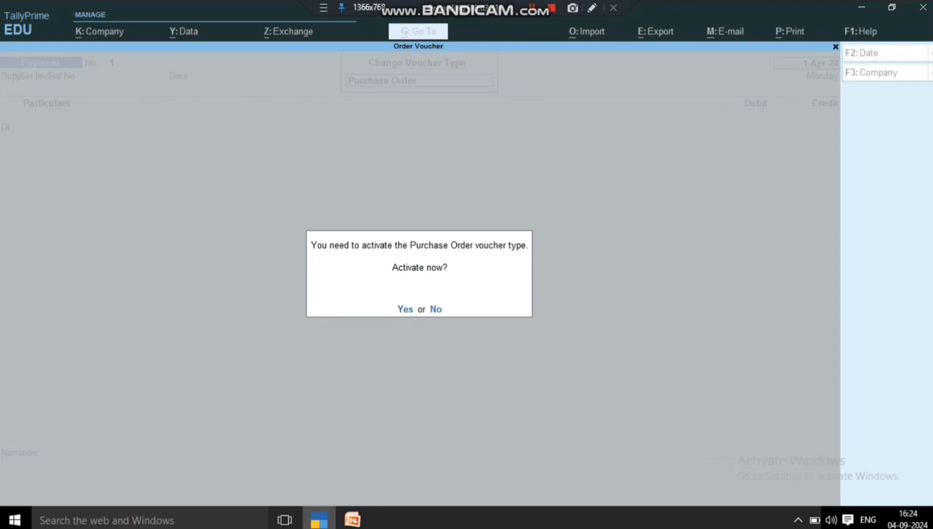
key("y")
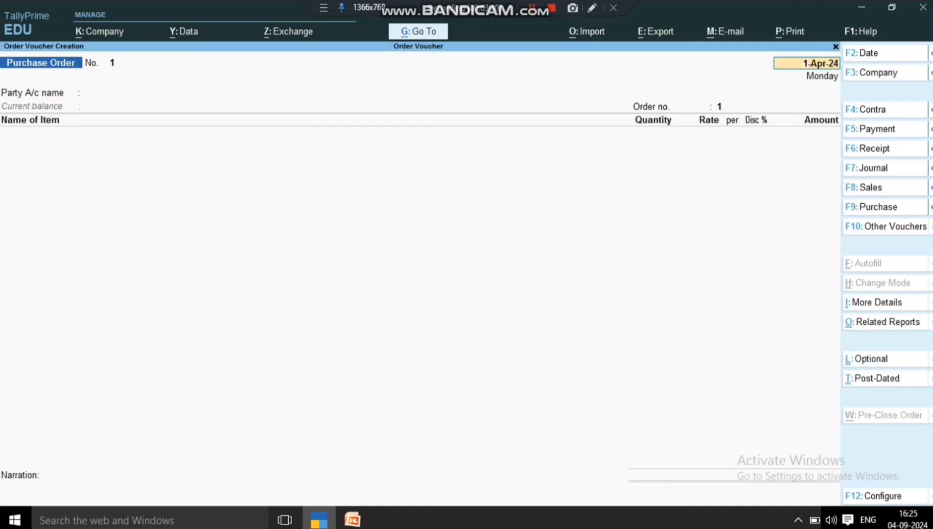
Create a party ledger with the supplier's name under Sundry Creditors, keeping the other ledger defaults
key("Return")
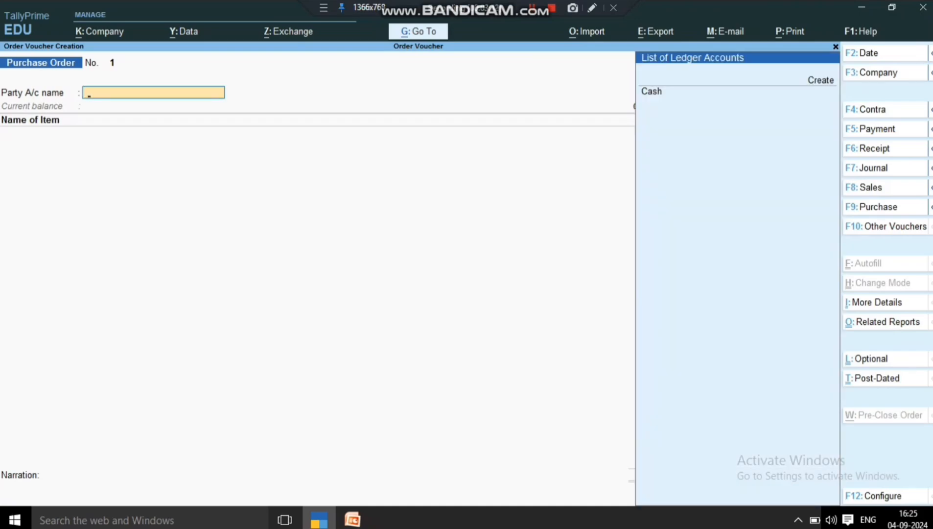
key("Down")
key("Up")
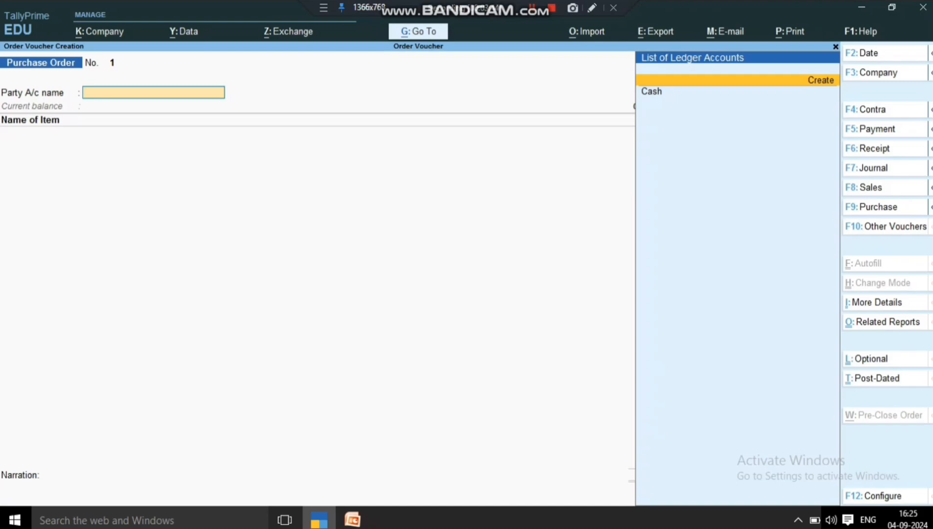
key("alt+c")
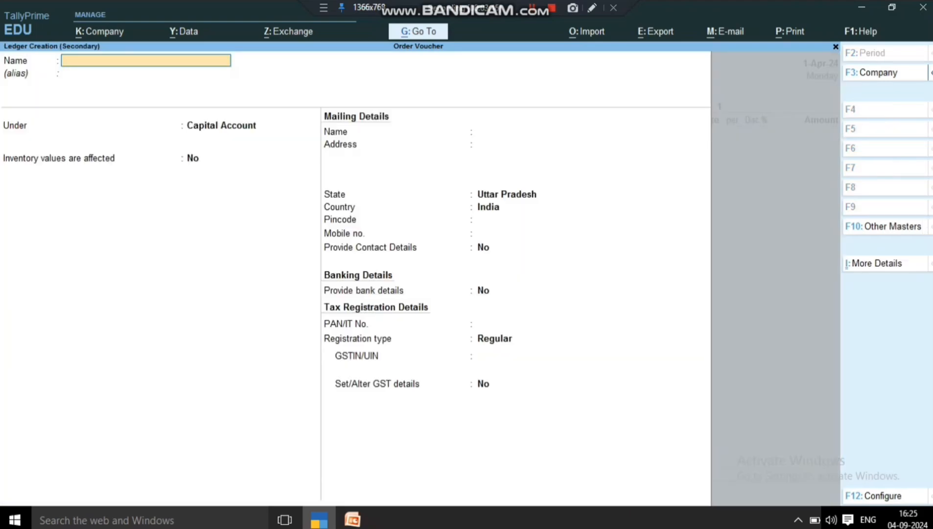
type("Mohan")
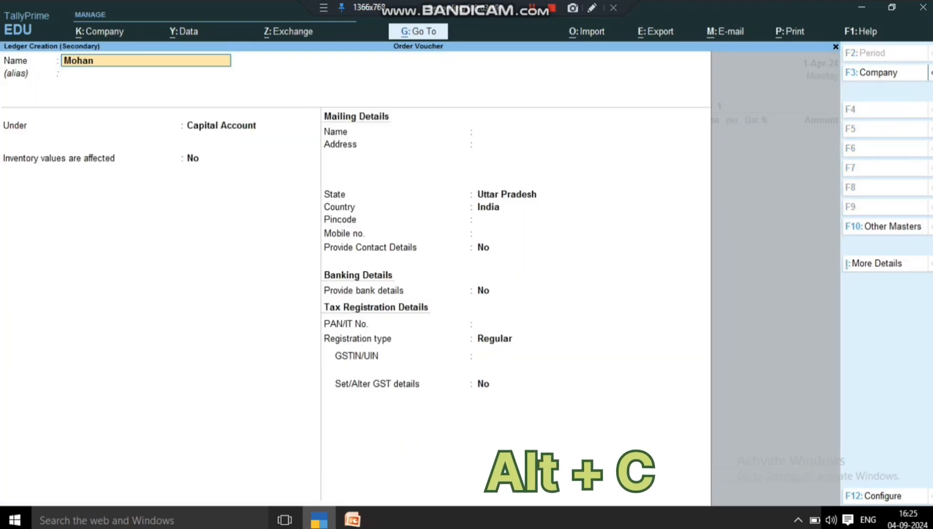
key("Return")
key("Return")
type("S")
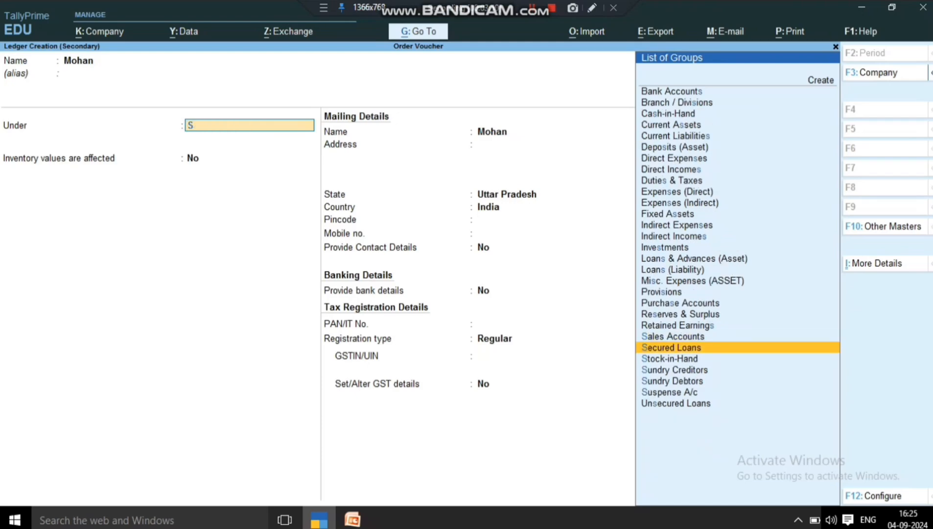
key("Return")
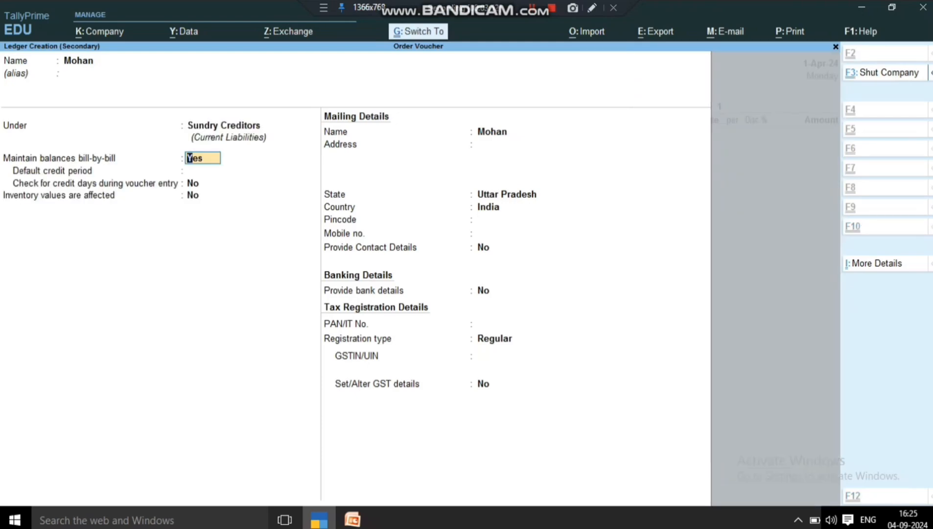
key("ctrl+a")
Accept the default party details and enter the order number in the purchase order
key("Return")
key("Return")
key("Return")
key("Return")
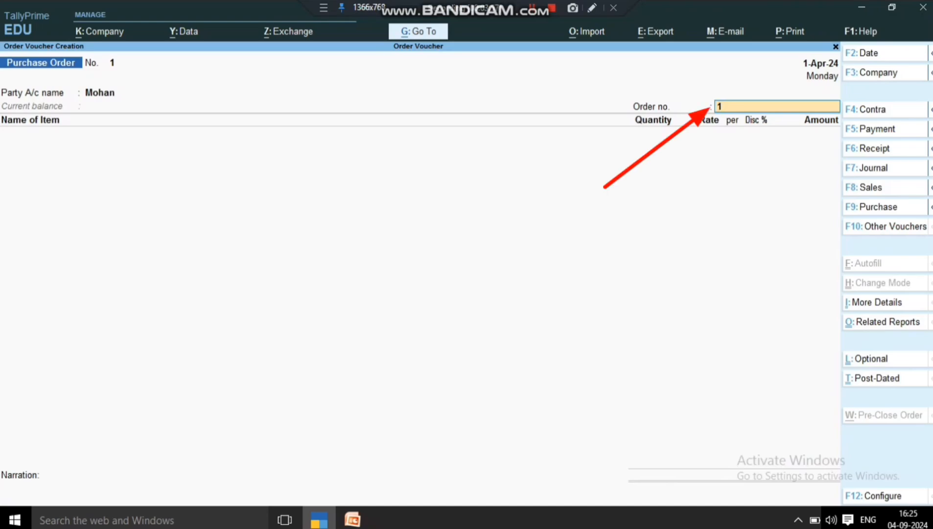
type("m001")
key("Return")
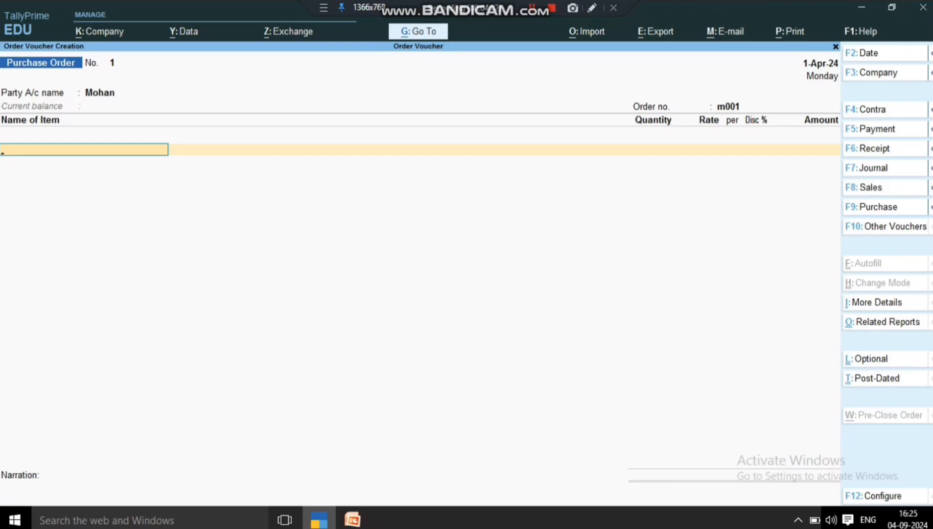
Start a new stock item named Vivo V22 for the order's first item line
key("alt+c")
type("Vi")
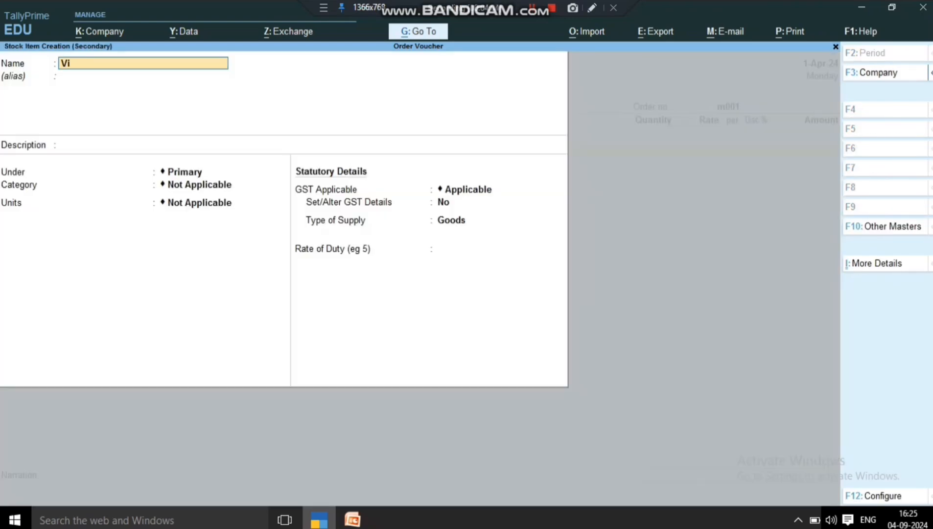
type("vo V22")
key("Return")
key("Return")
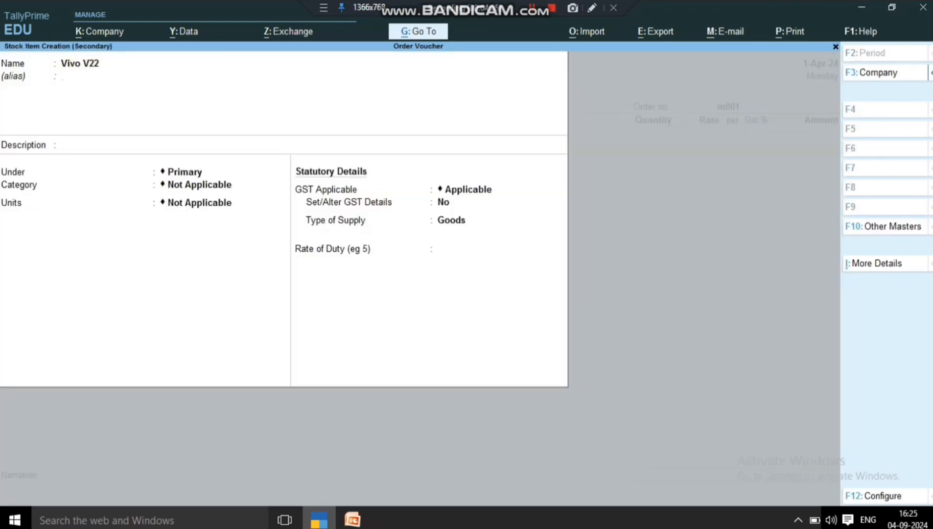
Create a stock group named Vivo for the item and leave its category as Not Applicable
key("Return")
key("alt+c")
type("Vivo")
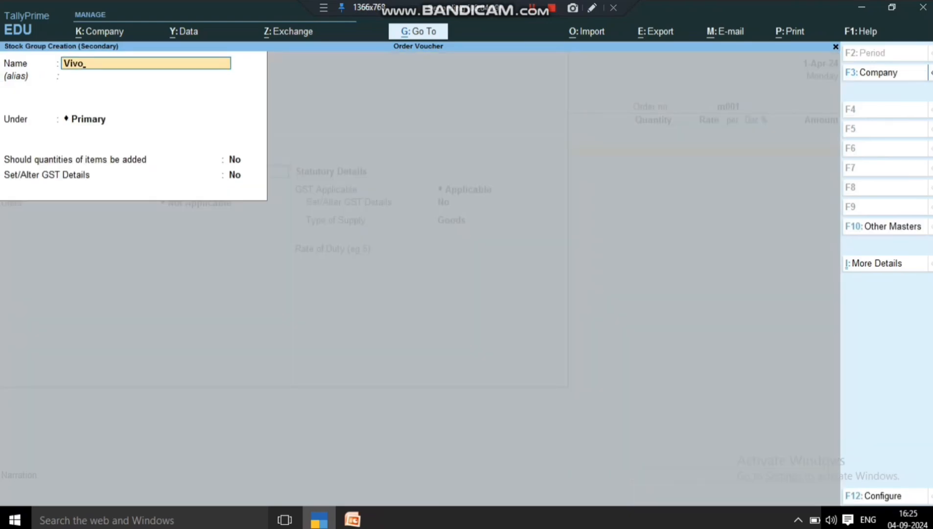
key("Return")
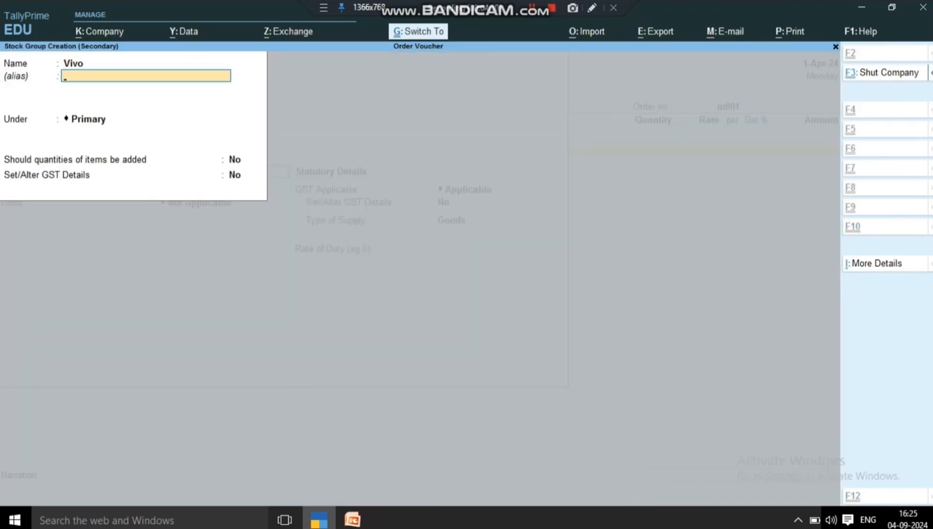
key("ctrl+a")
key("Return")
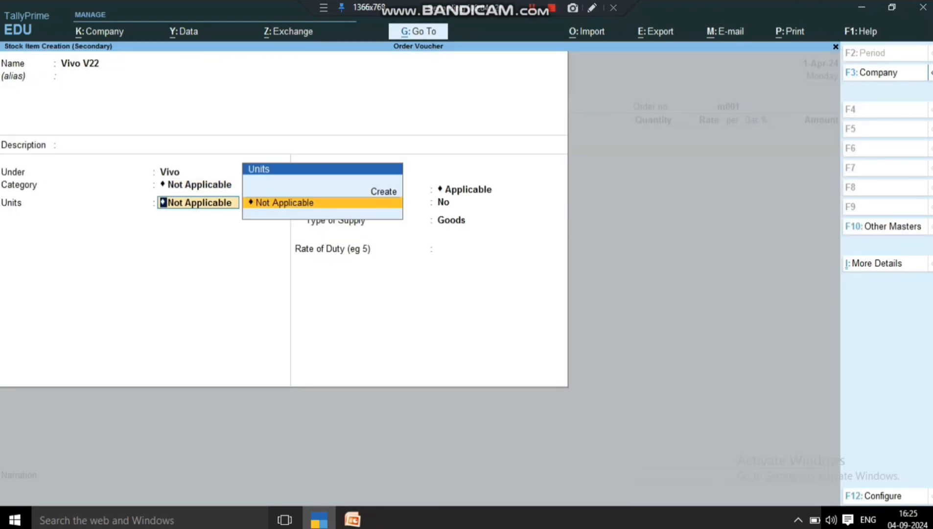
Create a simple unit with symbol pcs and quantity code PCS, and use it as the item's unit
key("Up")
key("Return")
type("pcs")
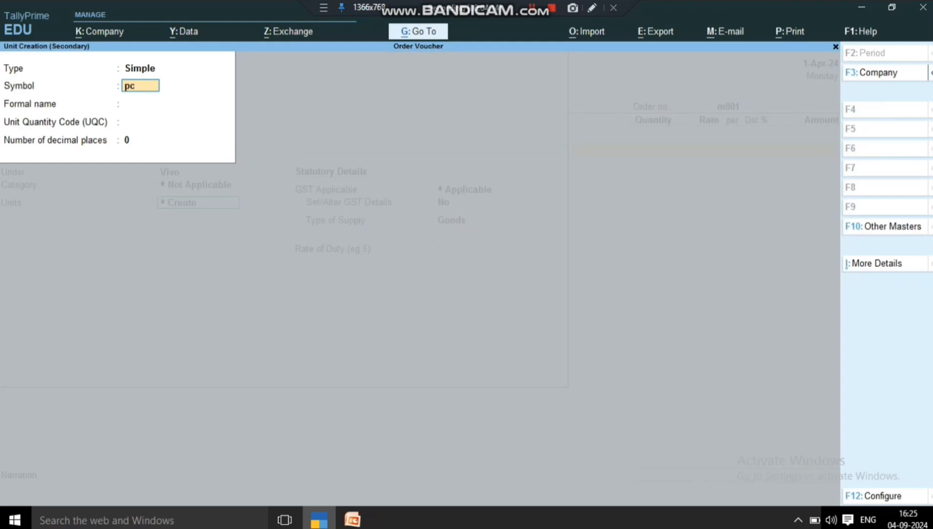
key("Return")
key("Return")
type("pcs")
key("Return")
key("Return")
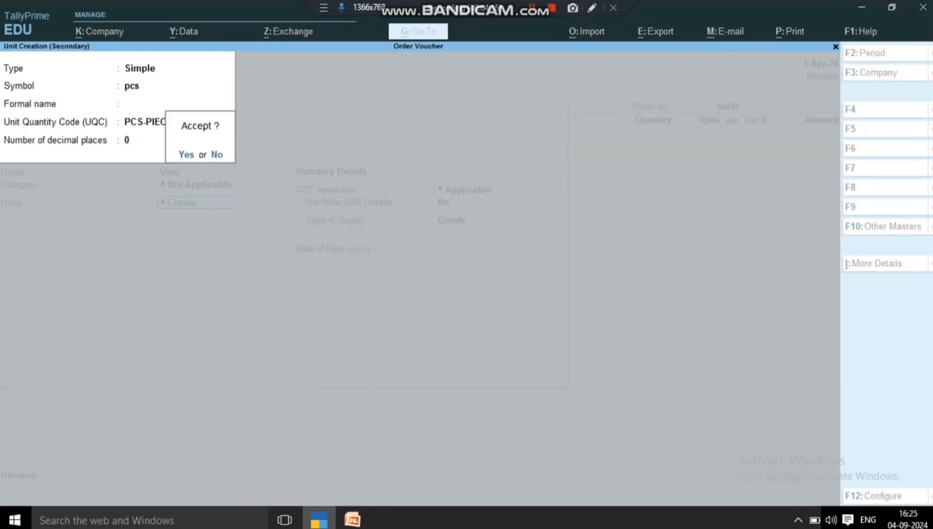
key("Return")
Save the Vivo V22 stock item with the remaining defaults and choose it as the order's item
key("Return")
key("Return")
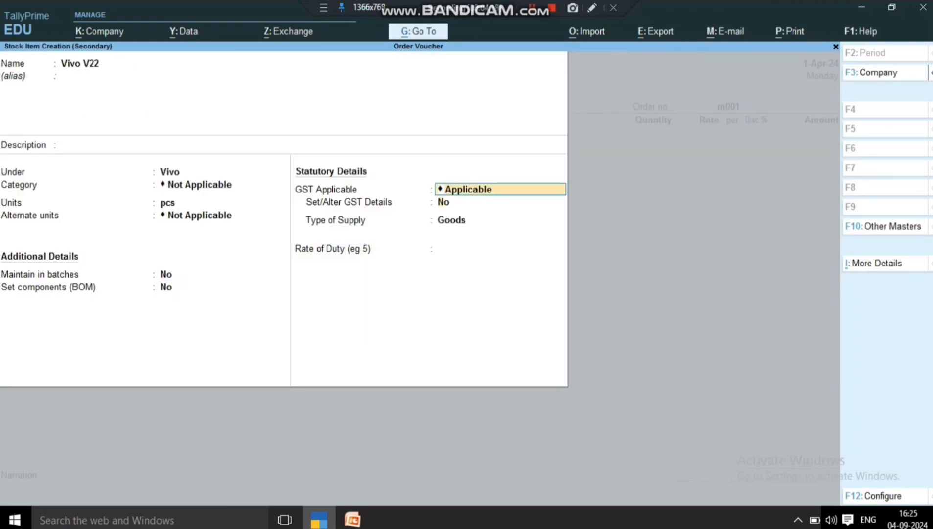
key("Return")
key("Return")
key("Return")
key("Return")
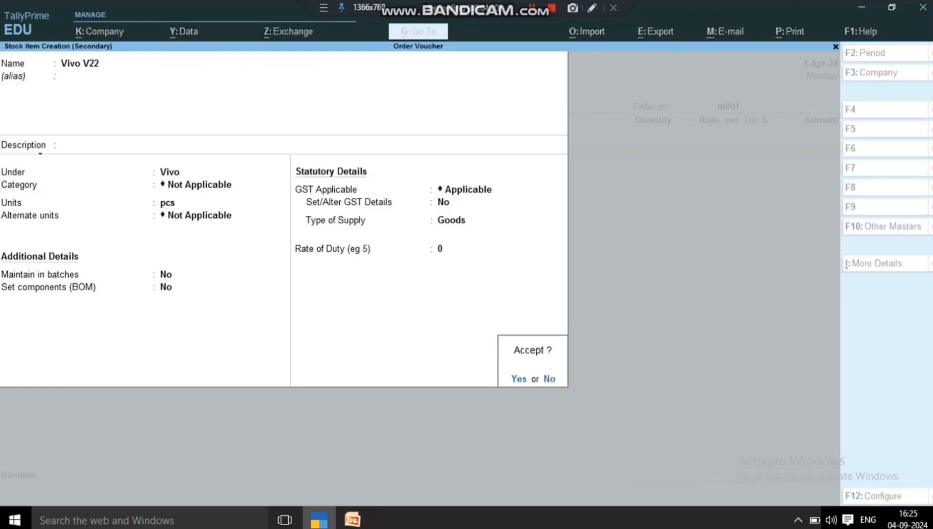
key("Return")
key("Escape")
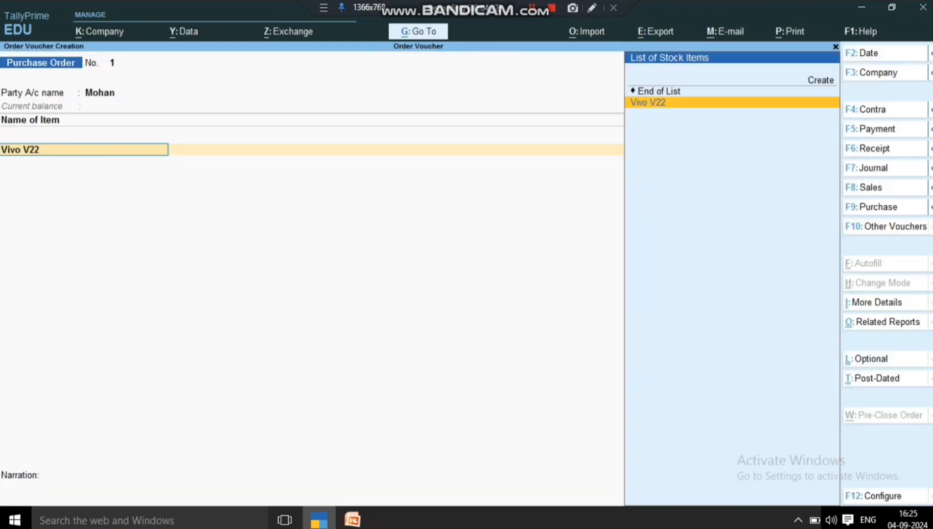
key("Return")
key("Return")
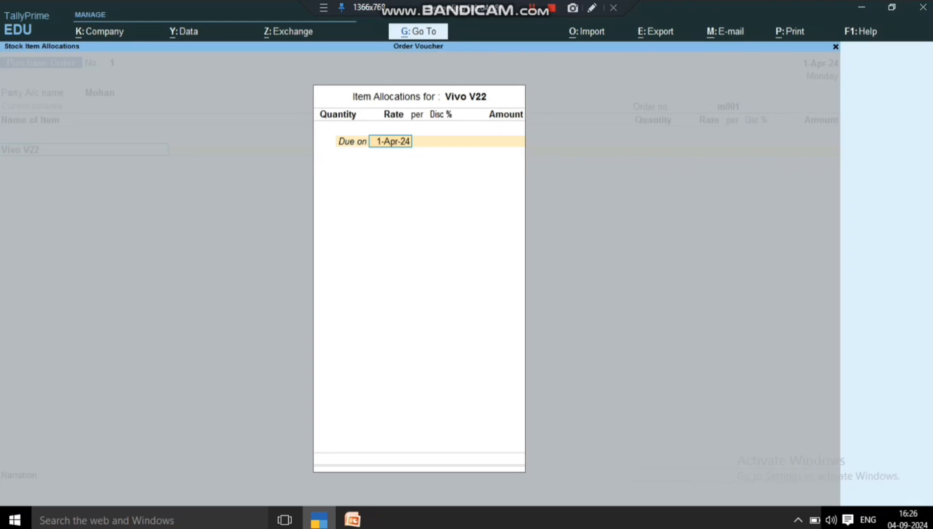
Try 10 days and 12 days as the due period for the Vivo V22 allocation
type("10 days")
key("Return")
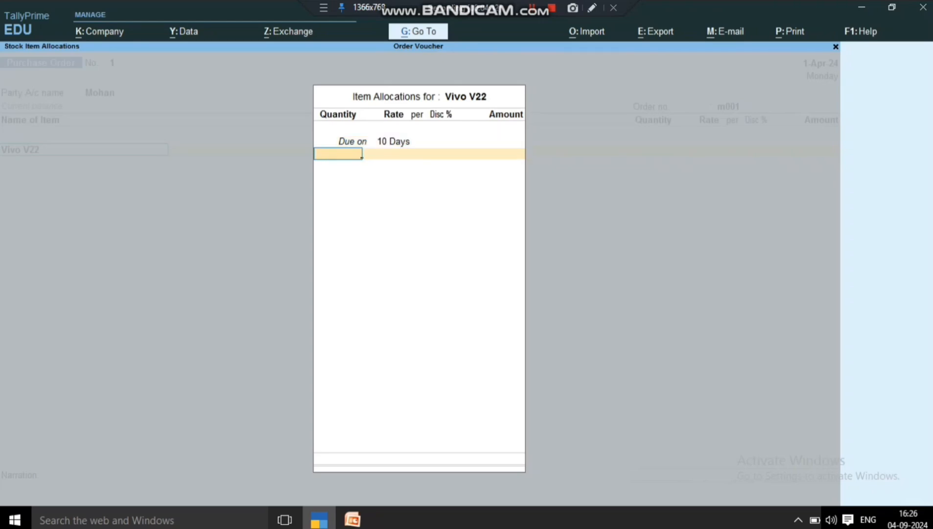
key("BackSpace")
type("12")
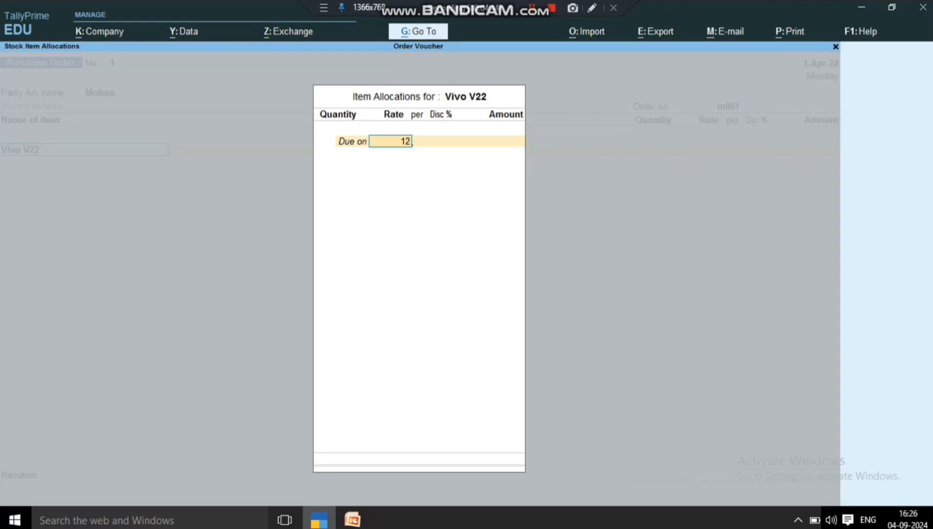
key("Return")
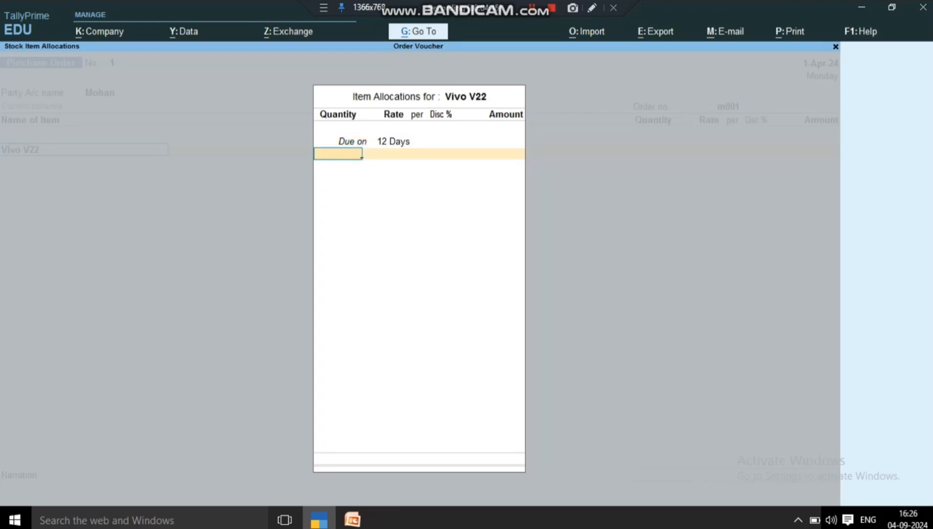
Set the Vivo V22 allocation's due date to 1 April 2024
key("BackSpace")
type("1 ap")
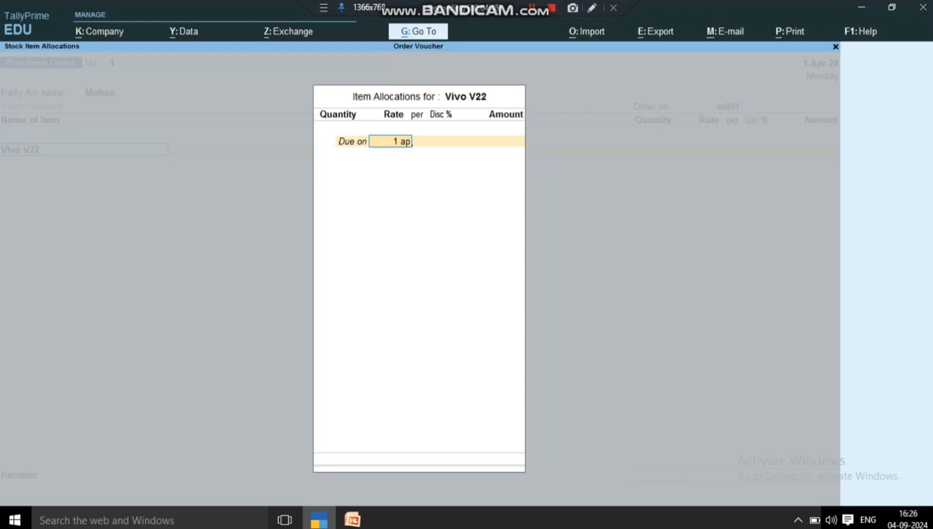
type("r")
key("Return")
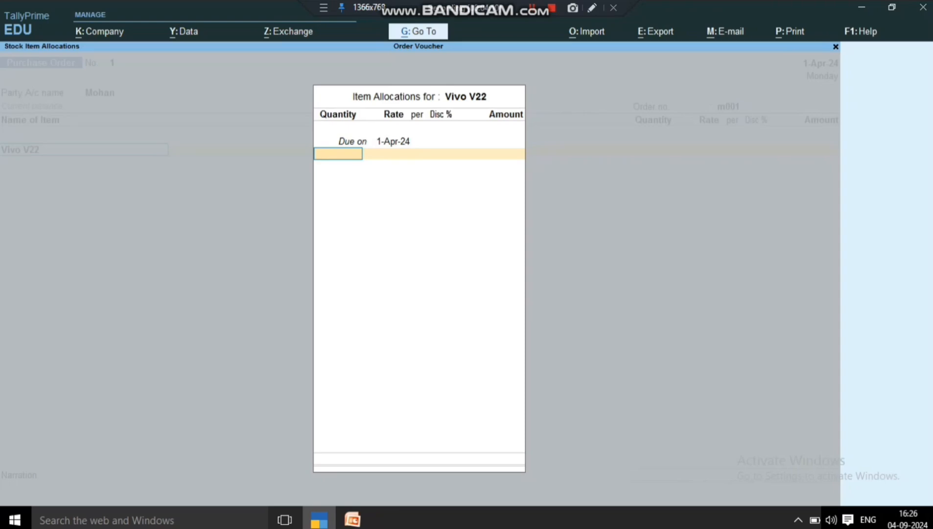
Allocate 100 pcs of Vivo V22 at a rate of 15000 and accept the item allocation
type("100")
key("Return")
type("15000")
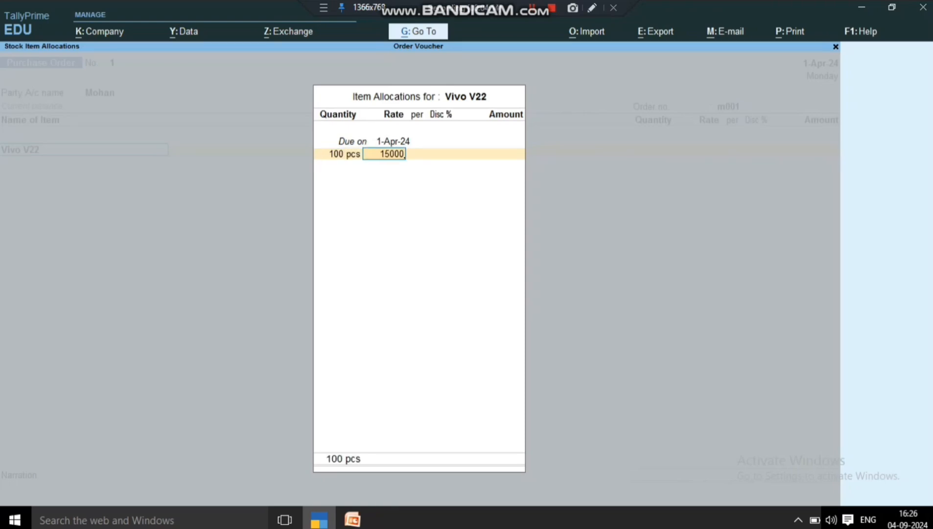
key("Return")
key("Return")
key("Return")
key("Return")
key("Return")
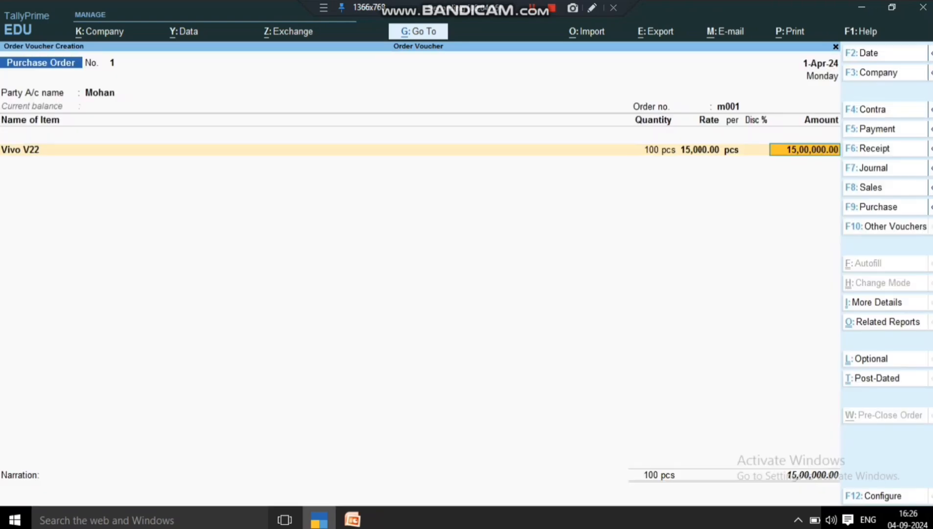
Create a Purchase A/c ledger under Purchase Accounts with the remaining defaults and use it for the Vivo V22 order item
key("Return")
key("alt+c")
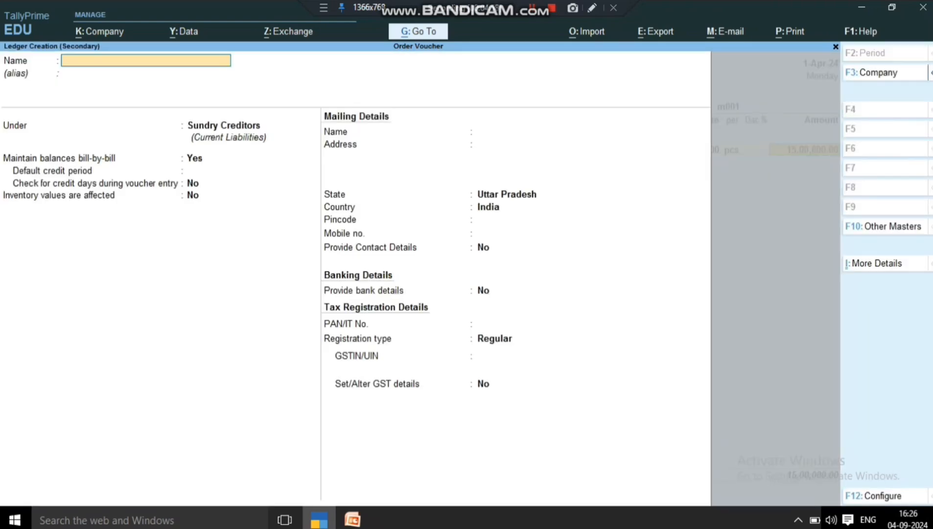
type("Purchase A/c")
key("Return")
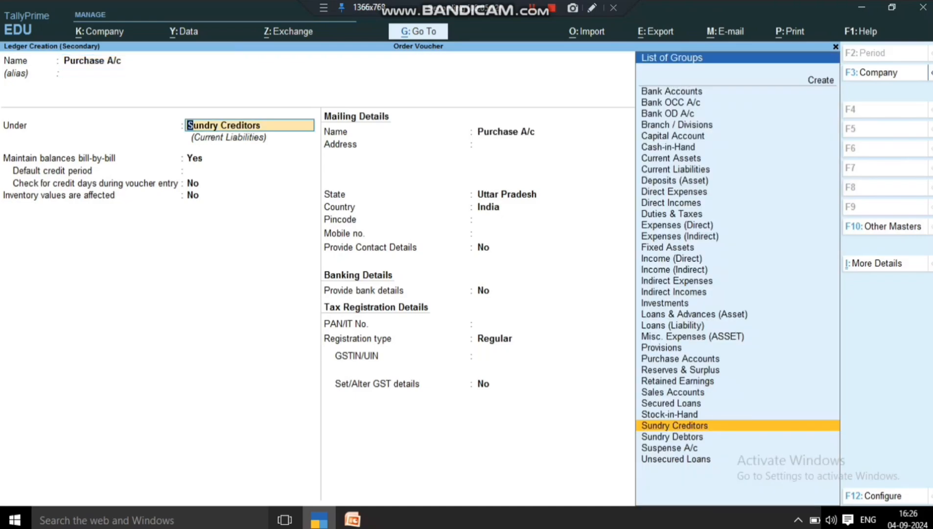
type("P")
key("Down")
key("Down")
key("Return")
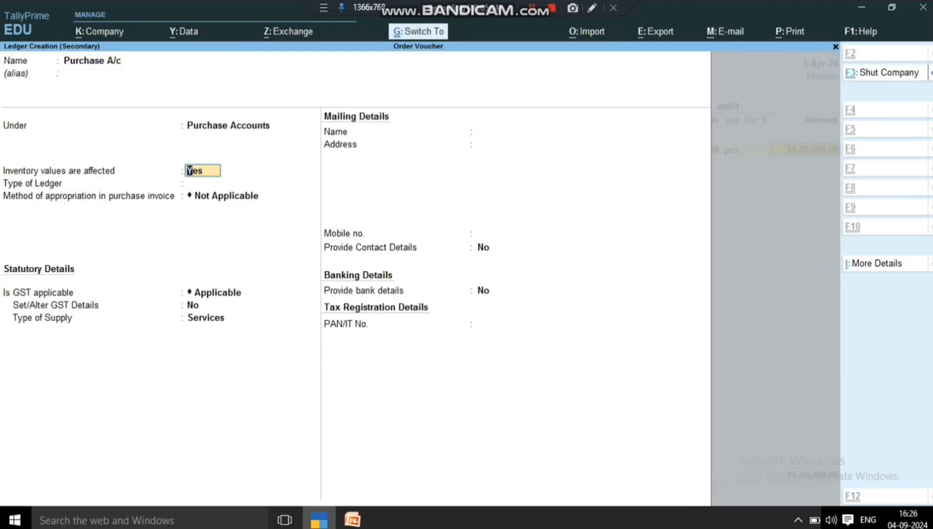
key("ctrl+a")
key("Return")
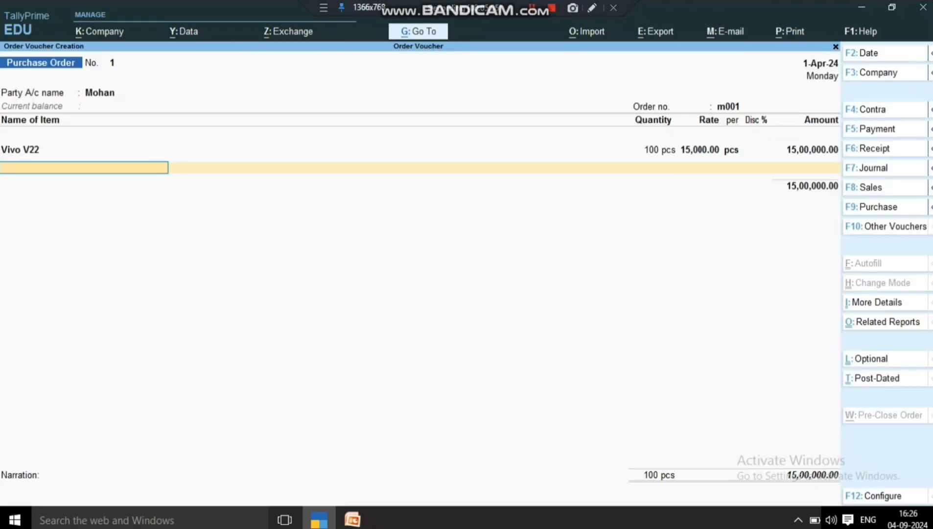
End the item list and save the purchase order with an empty narration
key("Return")
key("Return")
key("Return")
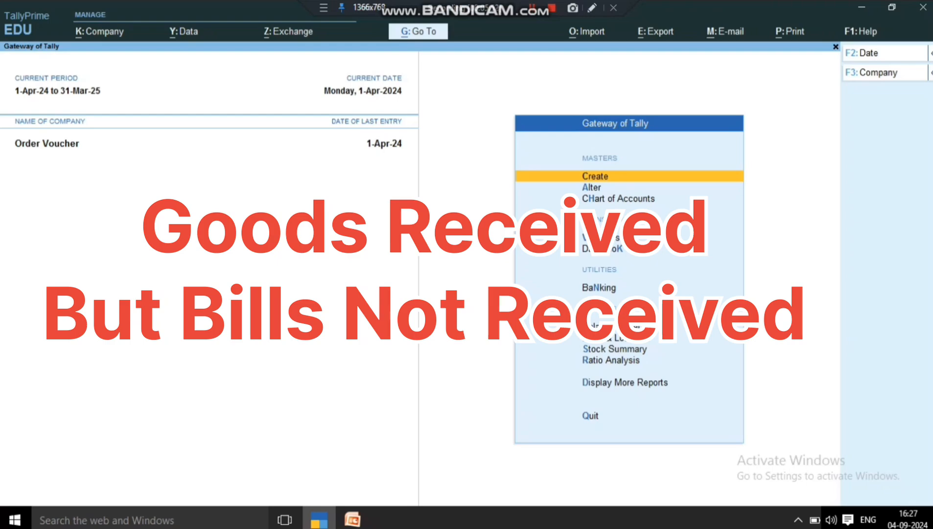
Start a new voucher and show the inactive types in the list of voucher types
key("Down")
key("Down")
key("Down")
key("Return")
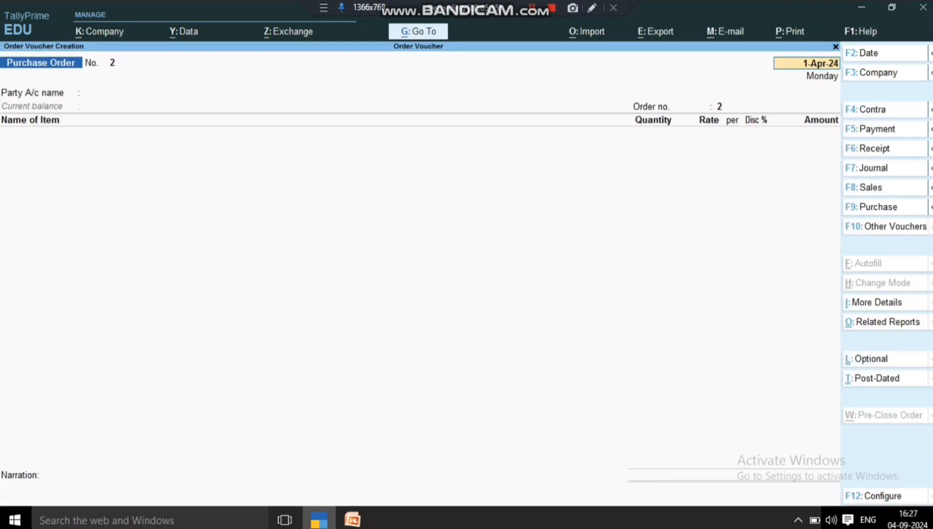
key("alt")
key("F10")
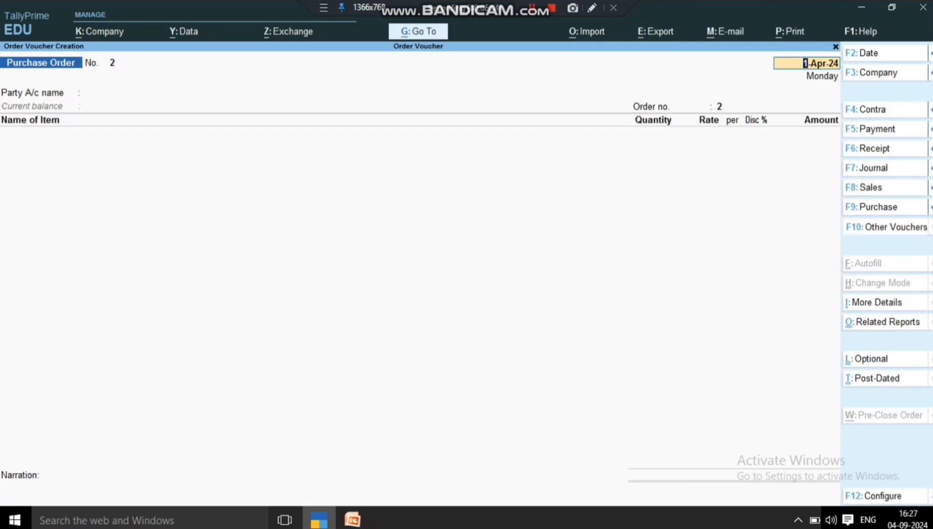
key("Up")
key("Up")
key("Up")
key("Up")
key("Up")
key("Up")
key("Up")
key("Up")
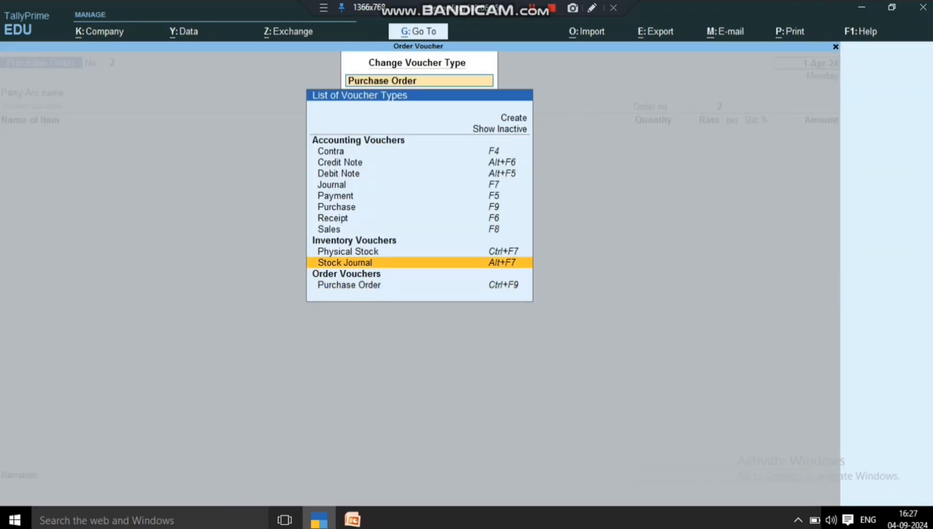
key("Up")
key("Up")
key("Up")
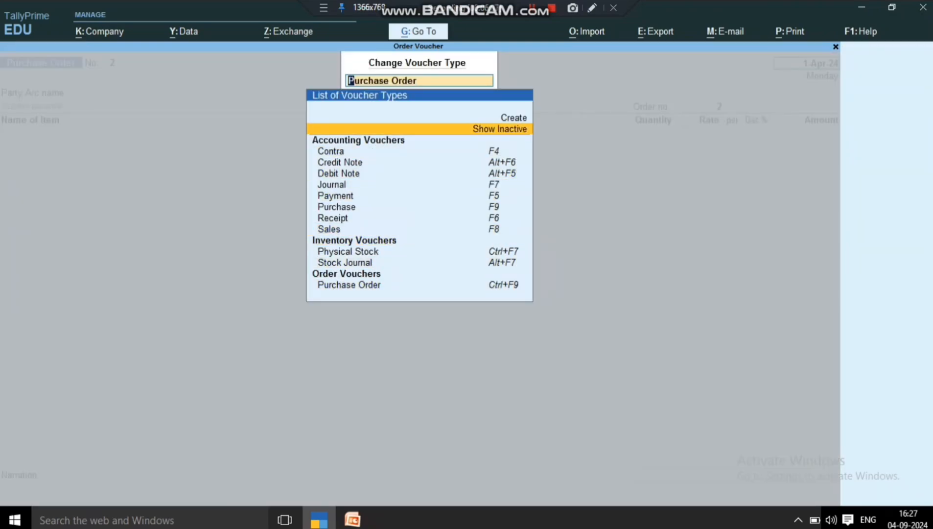
key("Return")
Select the inactive Receipt Note voucher type and activate it for entry
key("Down")
key("Down")
key("Down")
key("Down")
key("Down")
key("Down")
key("Down")
key("Down")
key("Down")
key("Down")
key("Down")
key("Down")
key("Down")
key("Down")
key("Down")
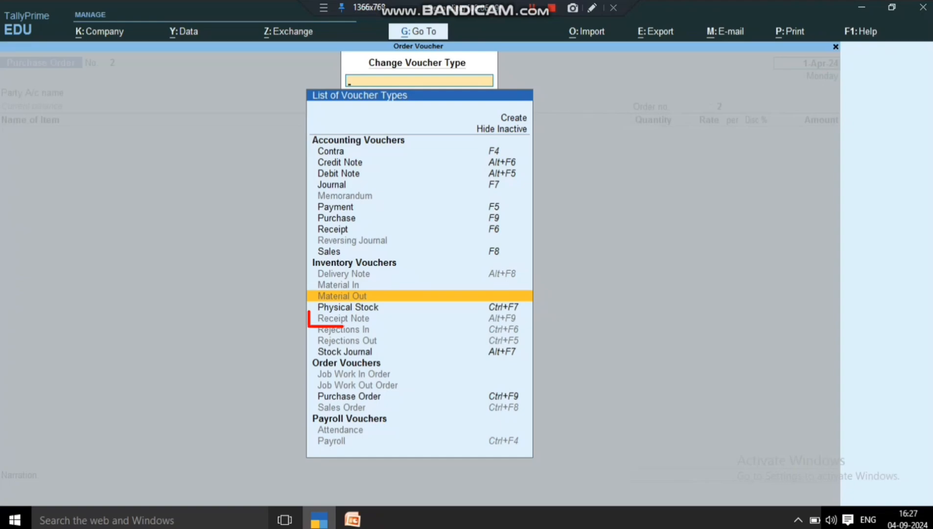
key("Down")
key("Down")
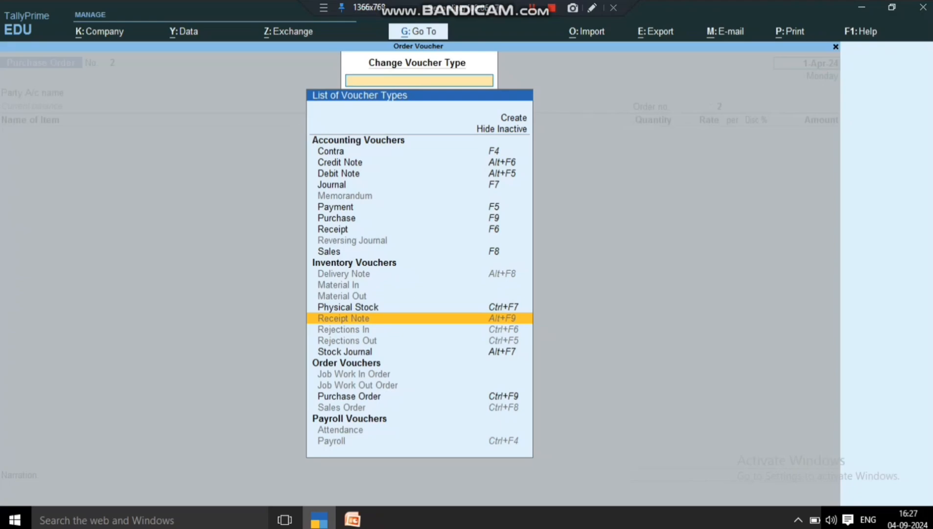
key("Return")
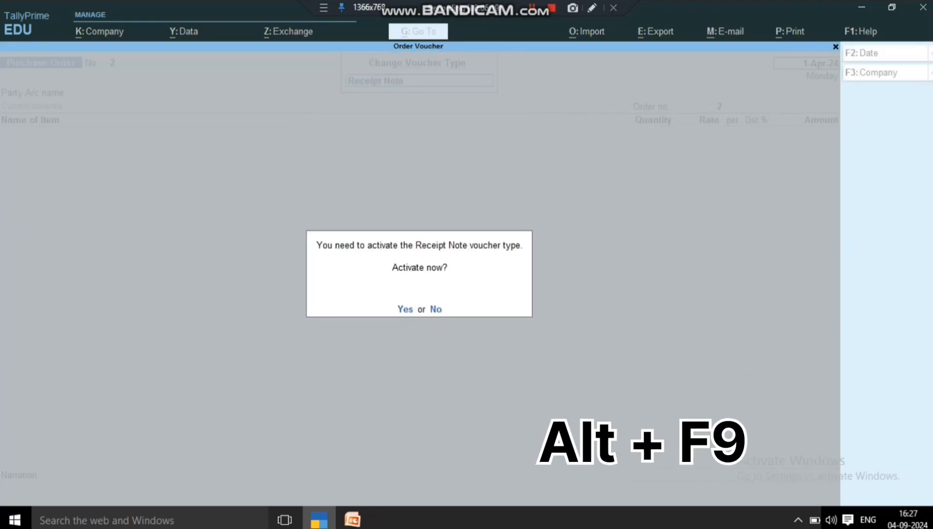
key("Return")
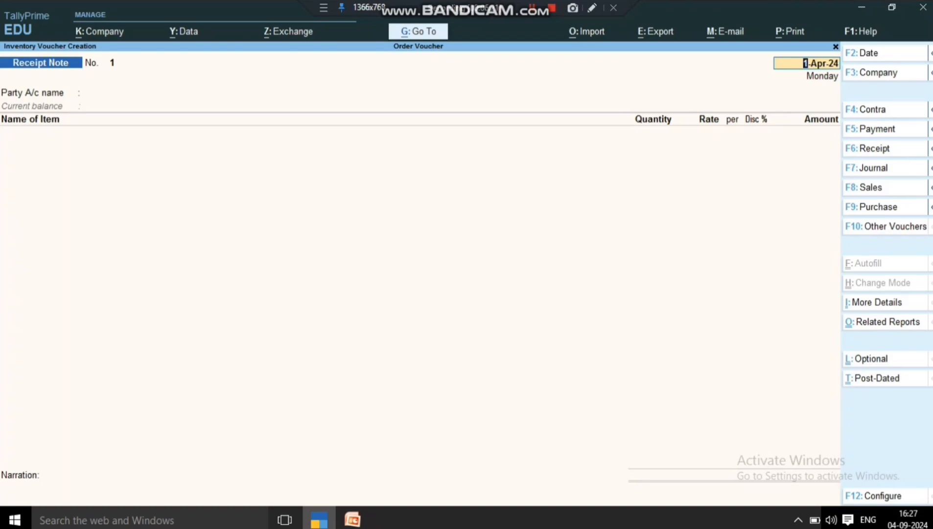
Choose the supplier's ledger as the receipt note's party and accept the default party details
key("Down")
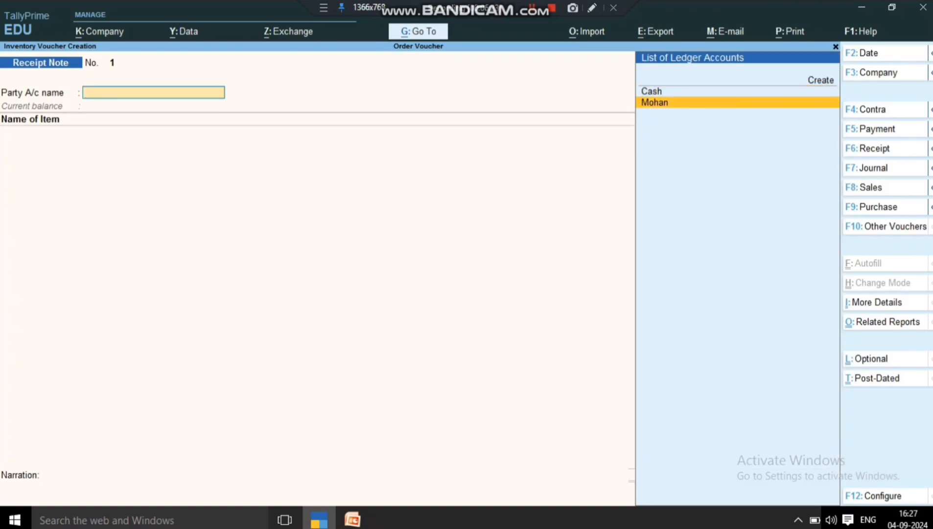
key("Return")
key("Return")
key("Return")
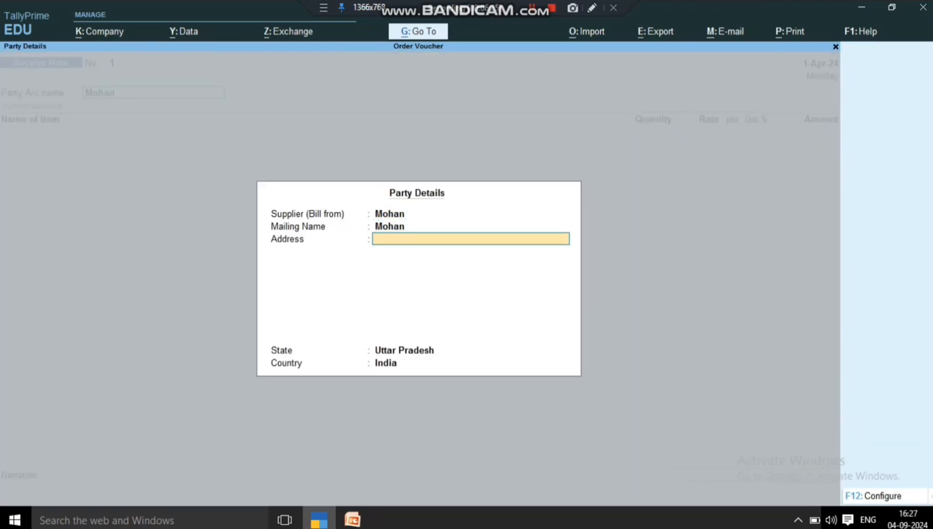
key("Return")
key("Return")
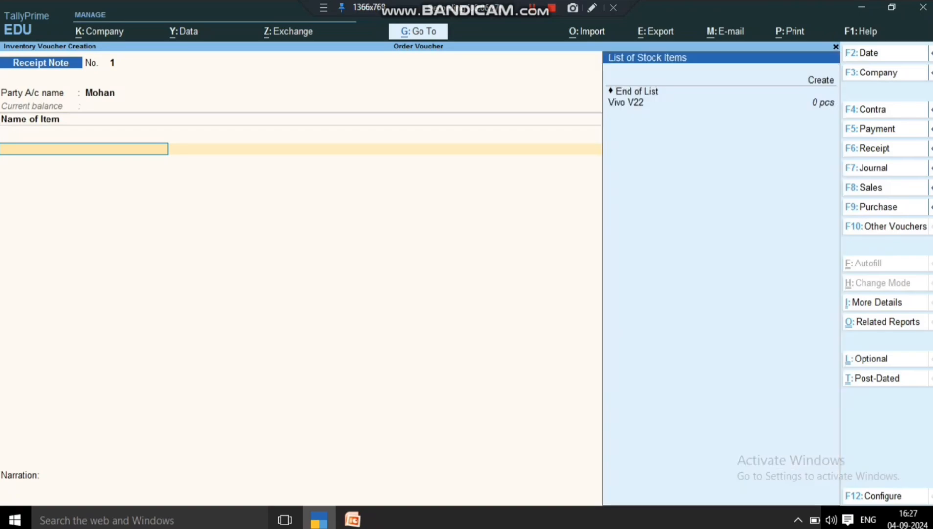
Add Vivo V22 to the receipt note without a description and assign the new tracking number M0001
key("Down")
key("Return")
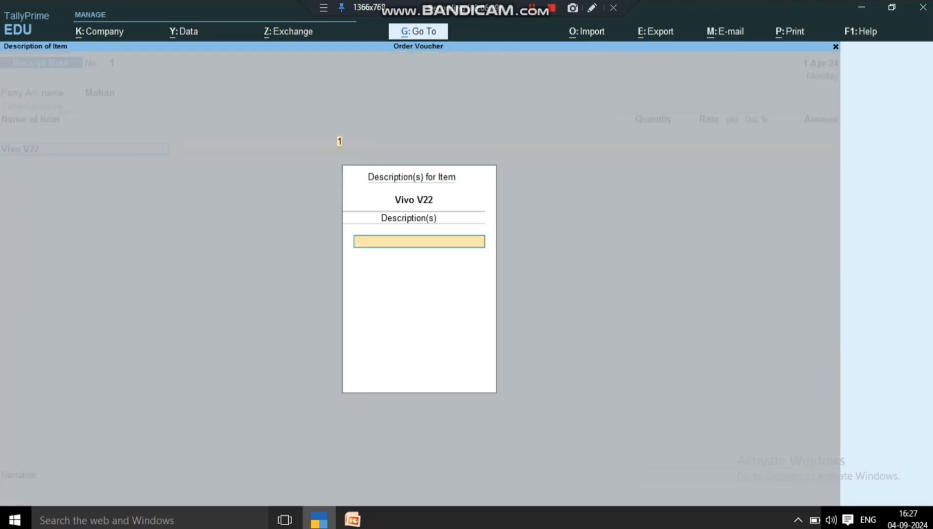
key("Return")
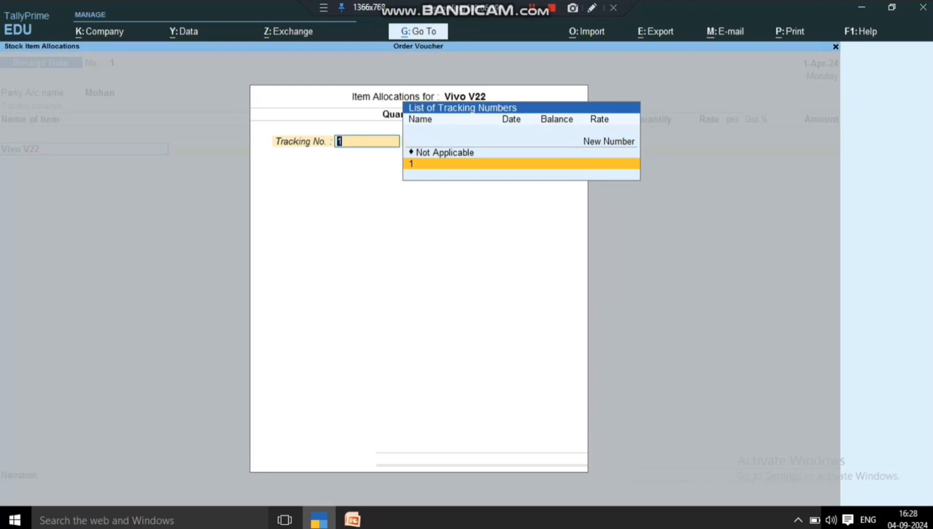
key("Up")
key("Up")
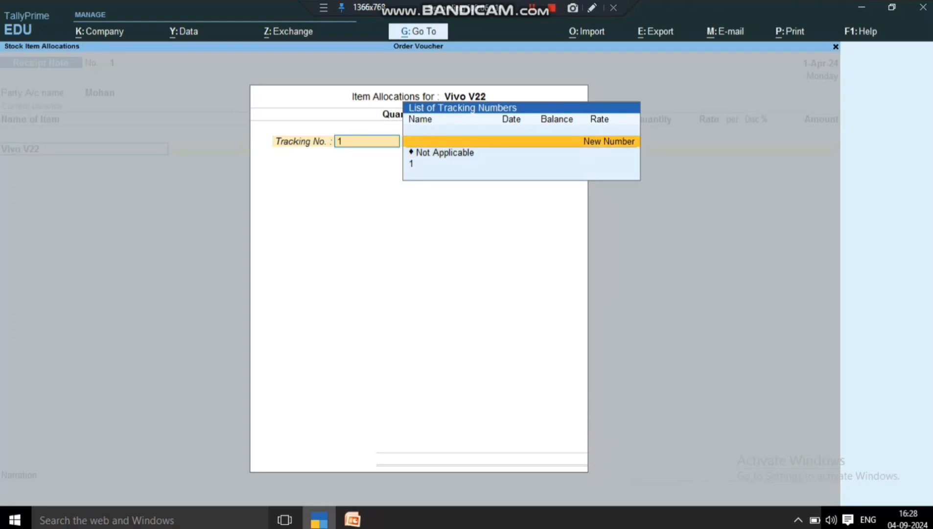
key("Return")
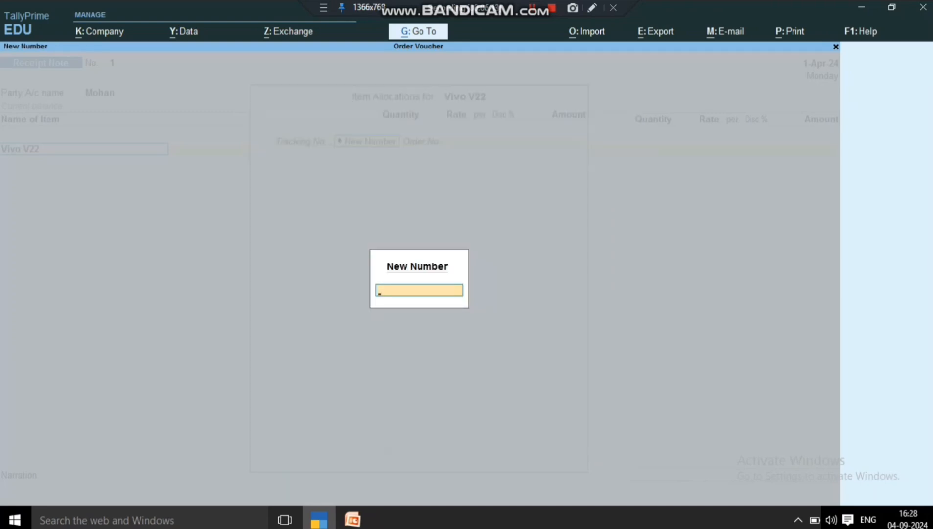
type("M0001")
key("Return")
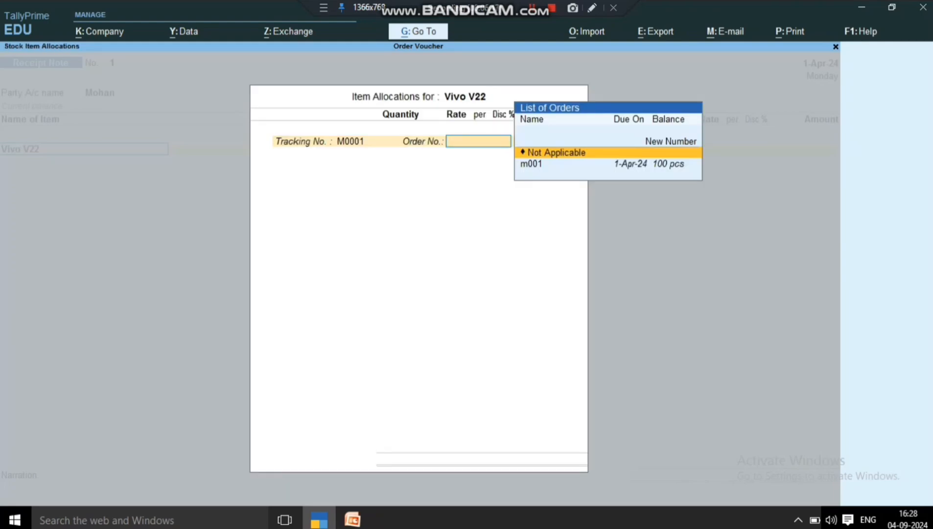
Link the Vivo V22 allocation to the pending purchase order and accept 100 pcs at a rate of 15,000 without discount
key("Down")
key("Return")
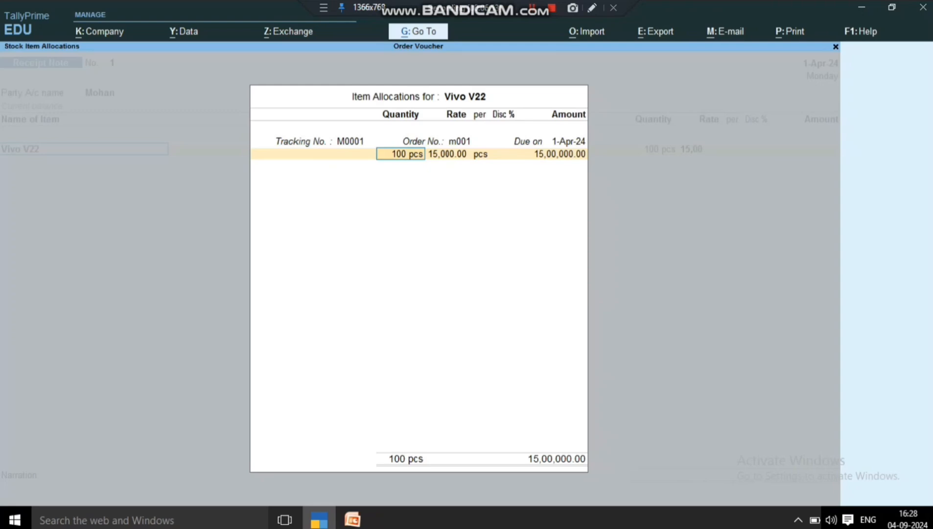
key("Return")
key("Return")
key("Return")
key("Return")
key("Return")
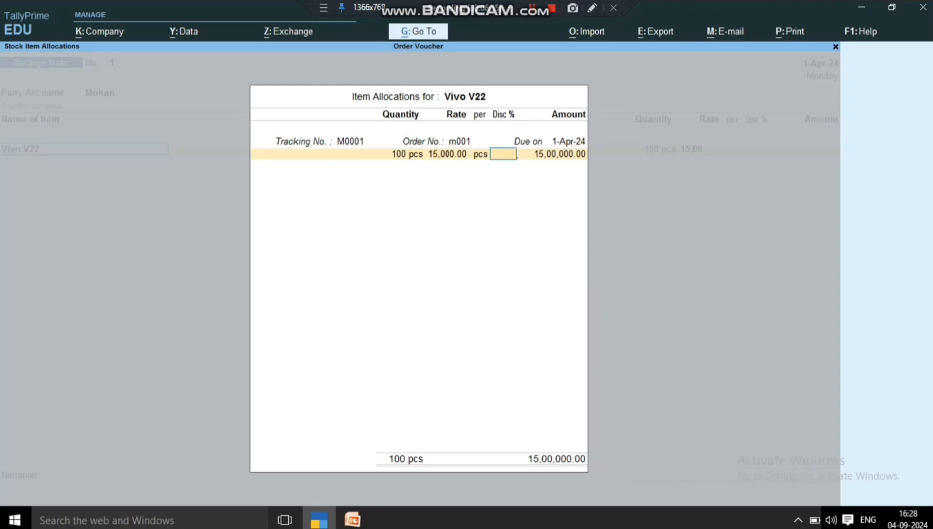
key("Return")
key("Return")
End the item list, save the receipt note with an empty narration and leave voucher entry
key("Return")
key("Return")
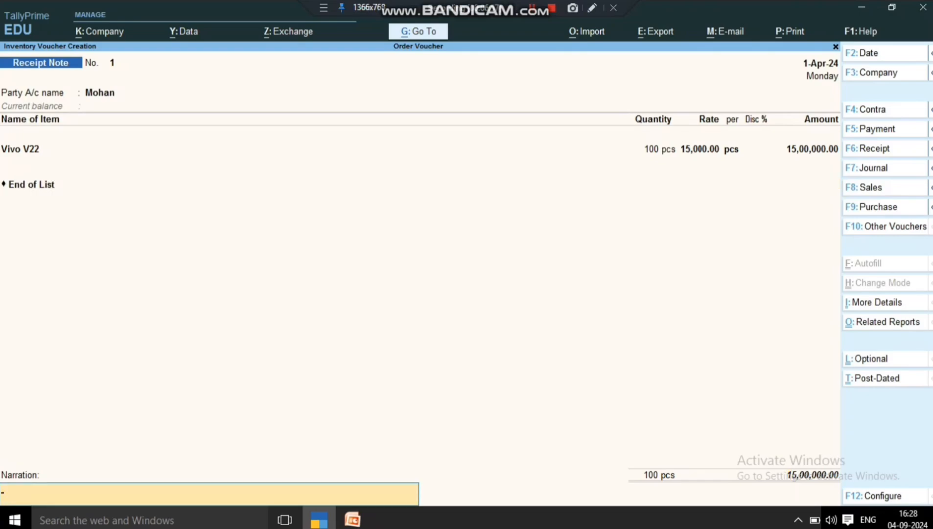
key("Return")
key("Escape")
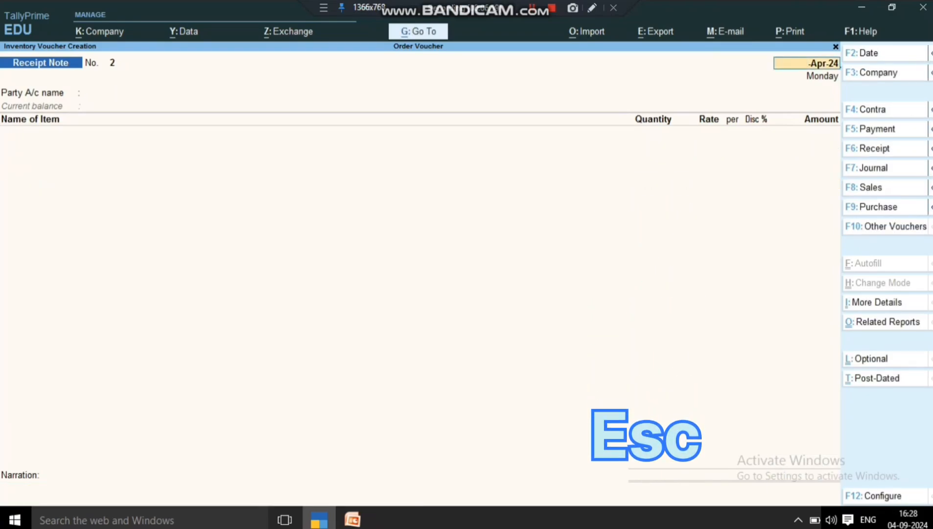
key("Escape")
Examine Vivo V22's closing quantity and value under the Vivo group in the Stock Summary
key("Down")
key("Down")
key("Down")
key("Down")
key("Down")
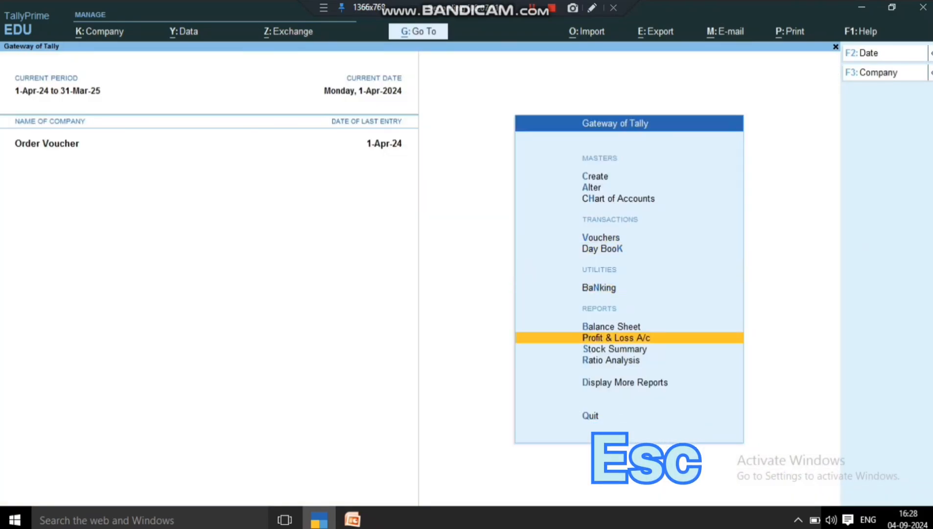
key("Return")
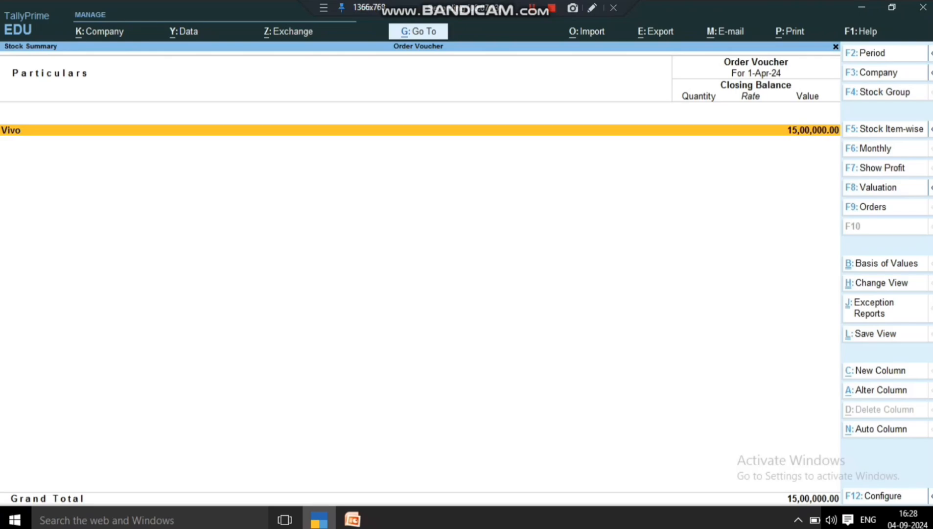
key("Return")
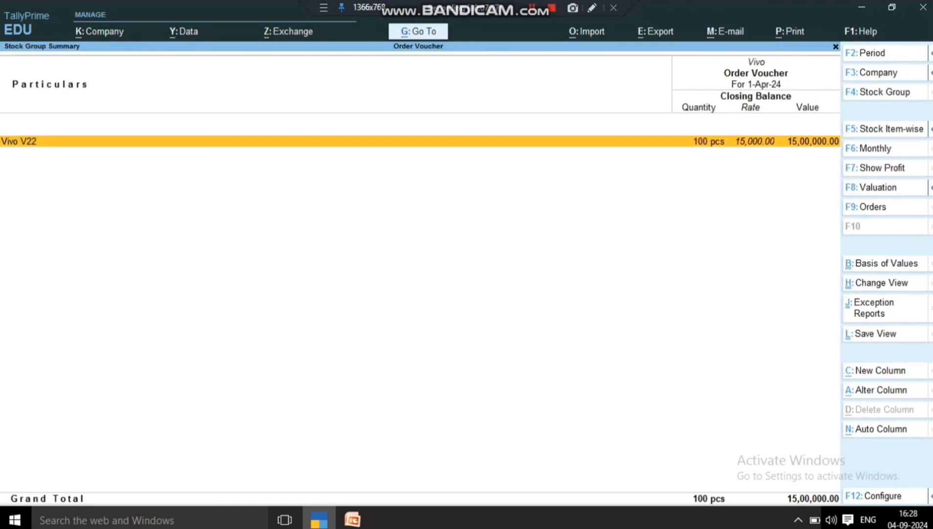
key("Escape")
key("Escape")
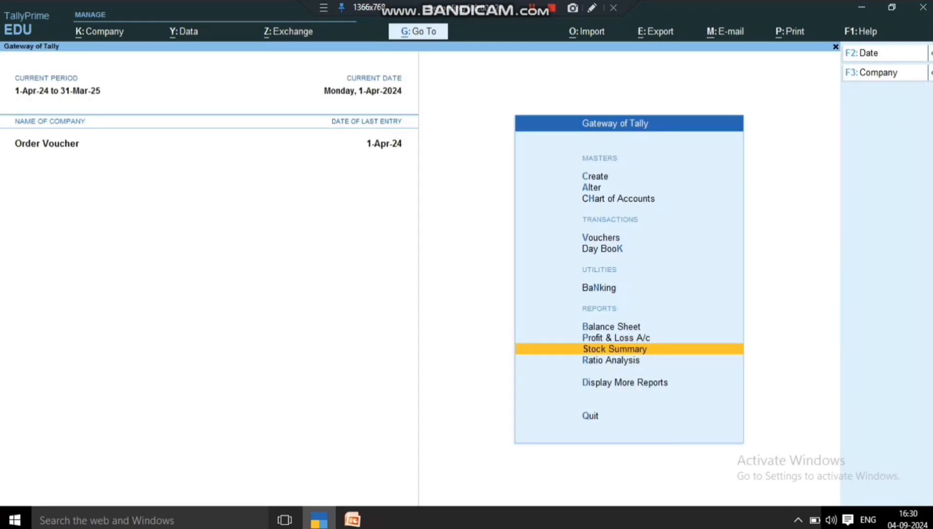
Review Purchase Accounts in the Profit & Loss A/c down to the pending purchase bills, and close the reports
key("Up")
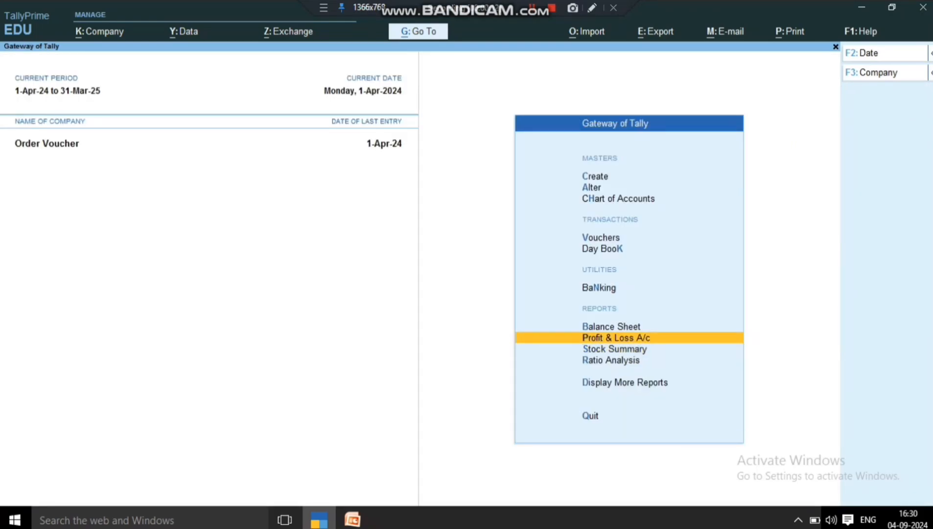
key("Return")
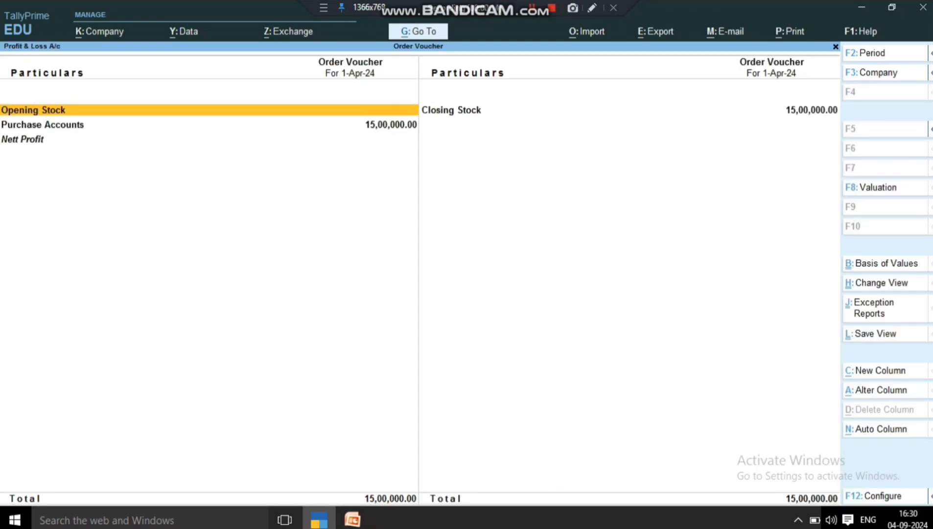
key("Down")
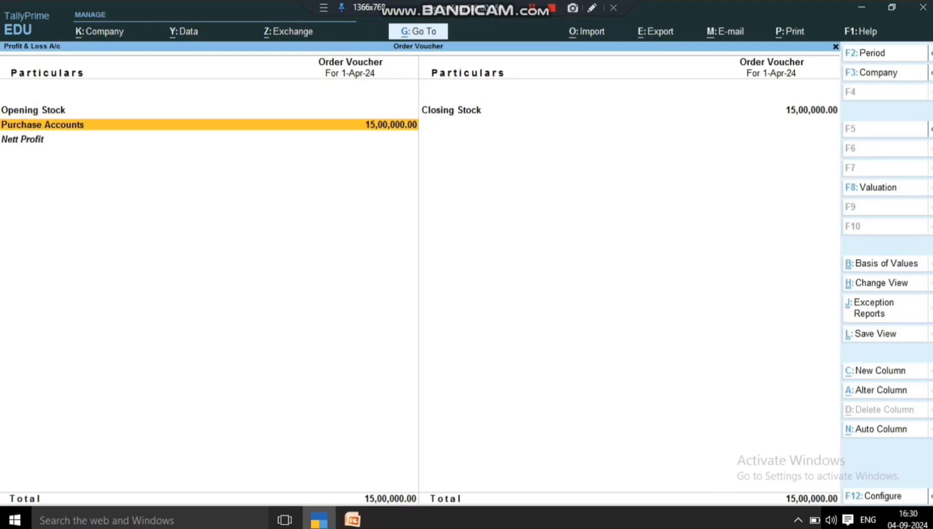
key("Return")
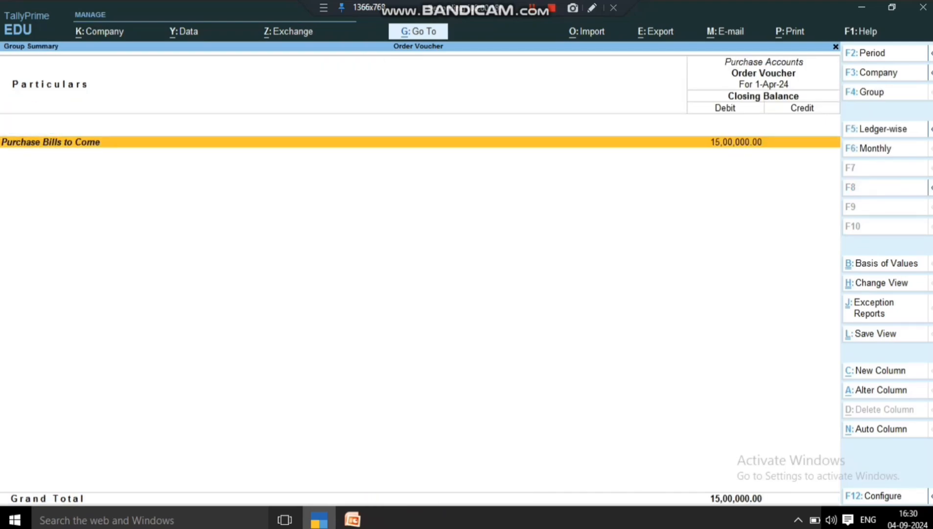
key("Return")
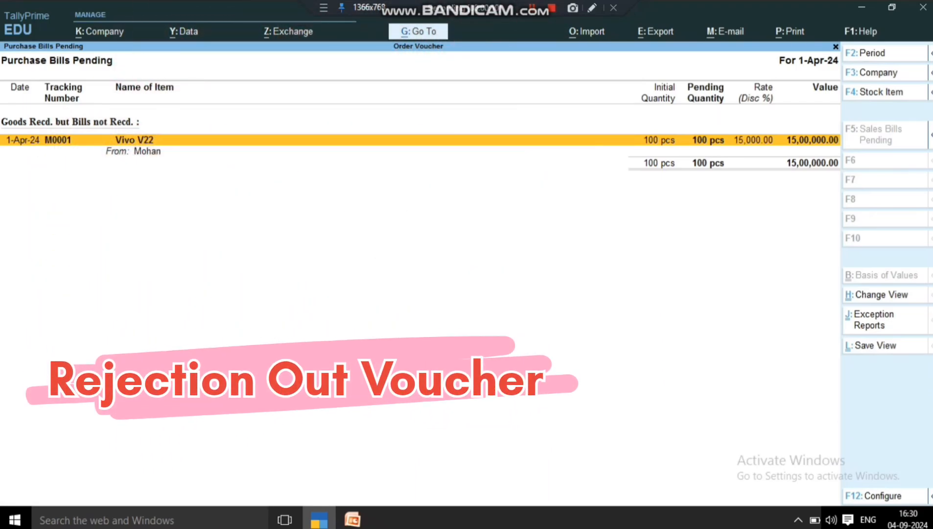
key("Escape")
key("Escape")
key("Escape")
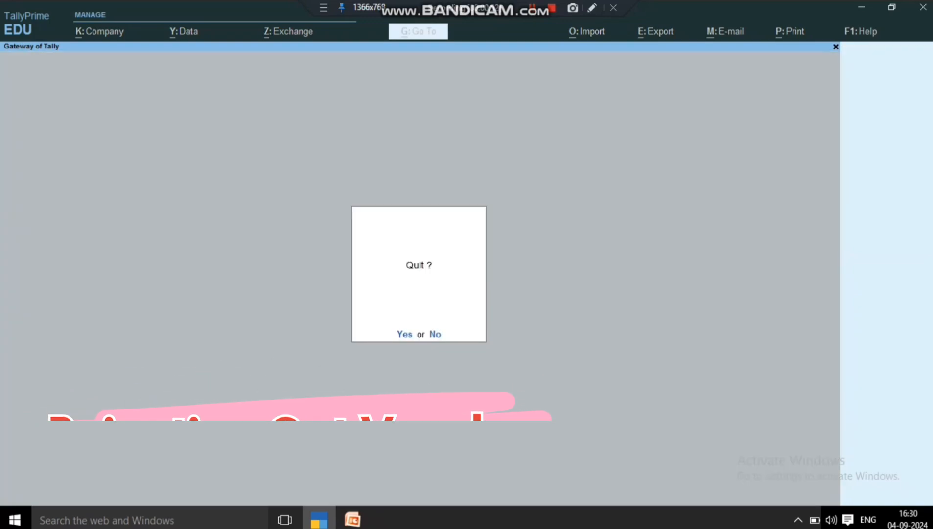
Decline quitting, start voucher entry and show the inactive types in the list of voucher types
key("n")
key("Down")
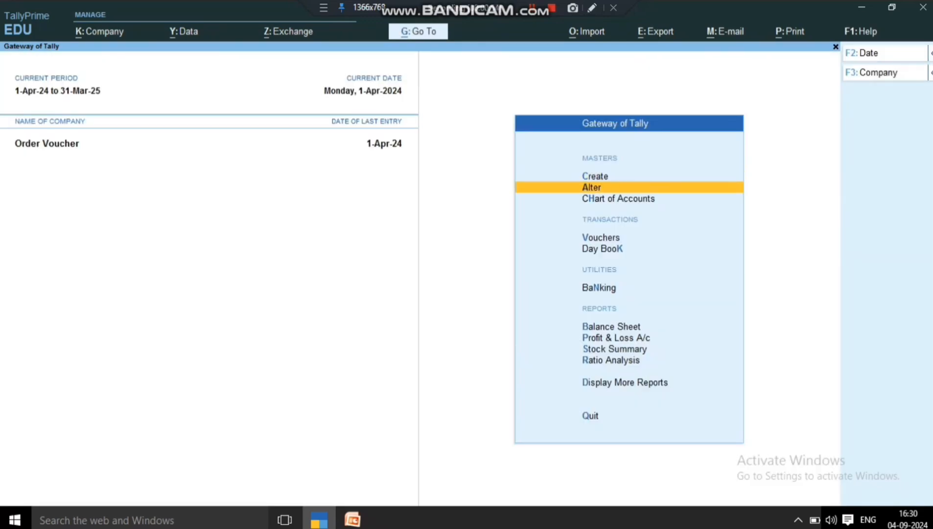
key("Down")
key("Down")
key("Return")
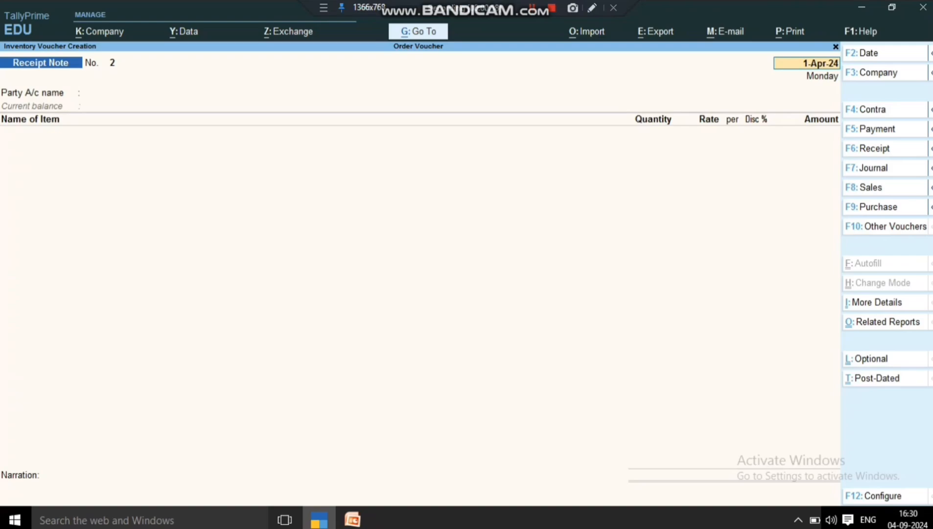
key("F10")
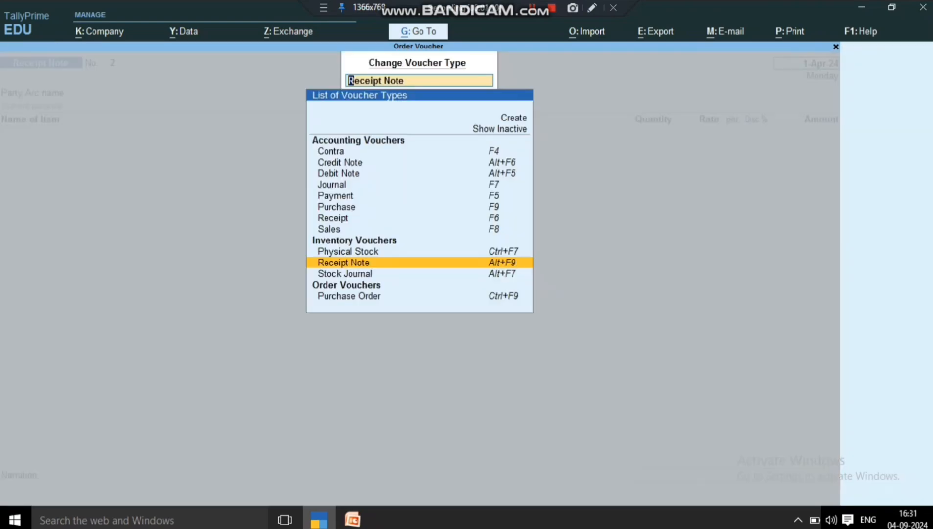
key("Up")
key("Up")
key("Up")
key("Up")
key("Up")
key("Up")
key("Up")
key("Up")
key("Up")
key("Up")
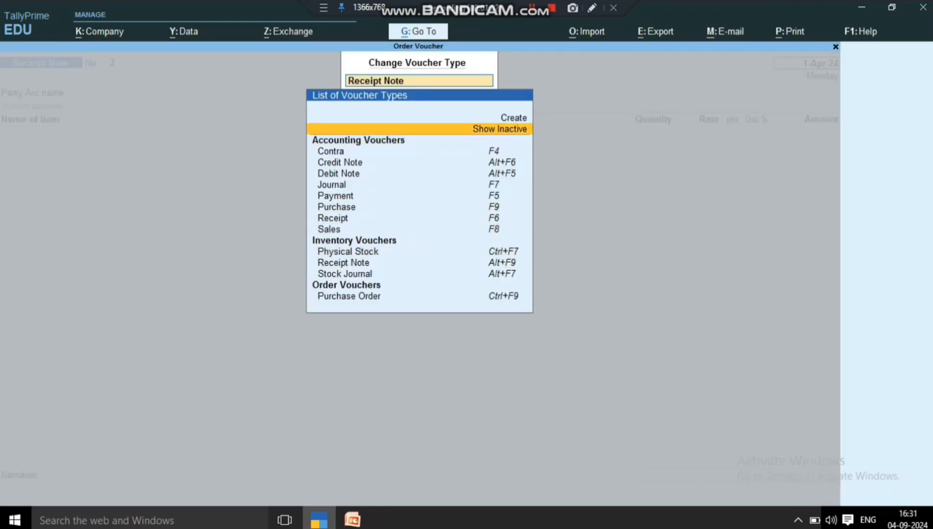
key("Return")
Choose the Rejections Out voucher type and activate it to begin a new rejections out voucher
key("Down")
key("Down")
key("Down")
key("Down")
key("Down")
key("Down")
key("Down")
key("Down")
key("Down")
key("Down")
key("Down")
key("Down")
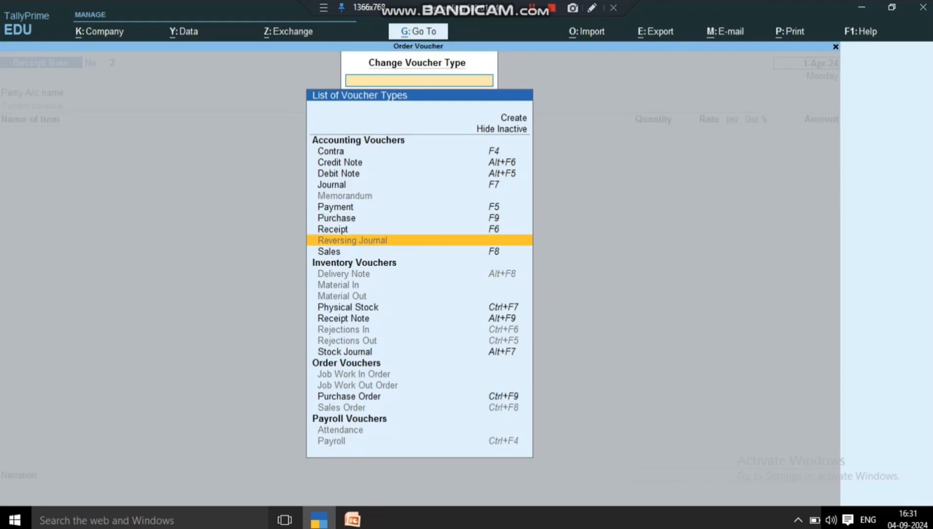
key("Down")
key("Down")
key("Down")
key("Down")
key("Down")
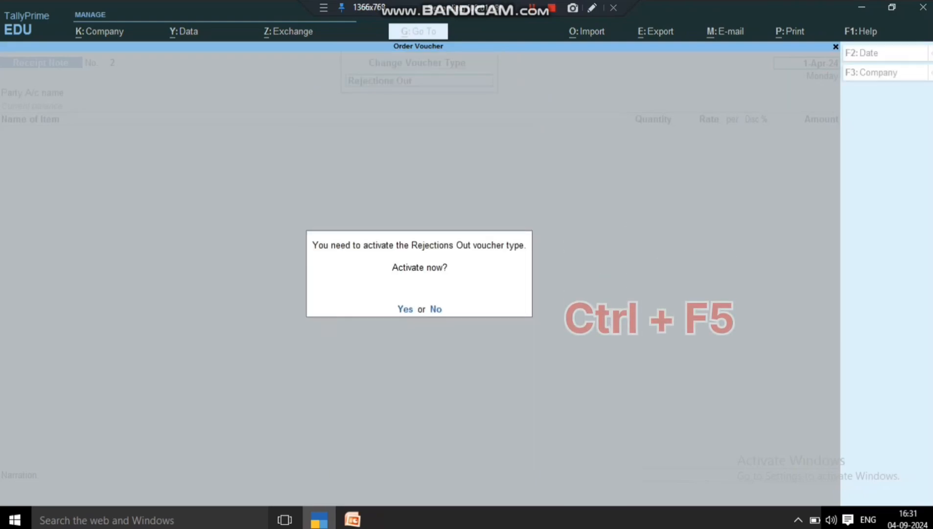
key("ctrl+F5")
key("y")
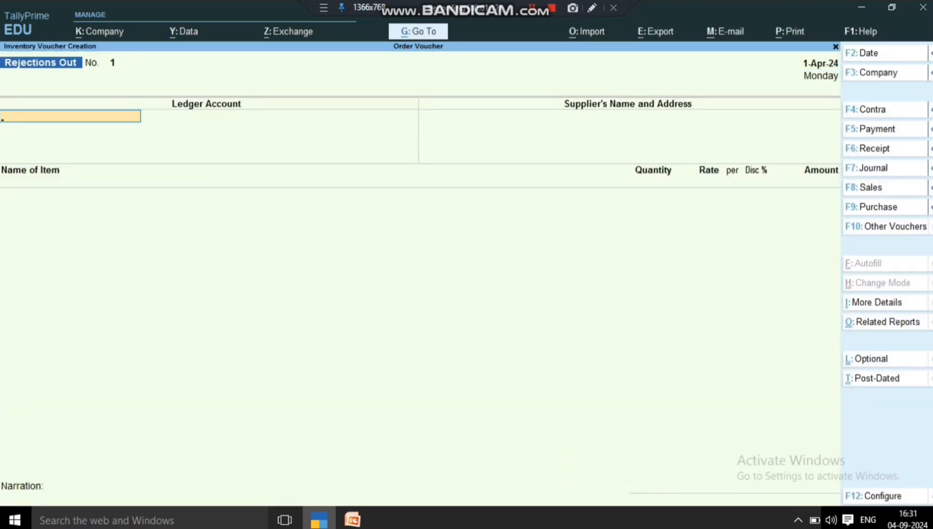
Select the supplier's ledger as the Ledger Account of the rejections out voucher and accept the supplier's name
key("Down")
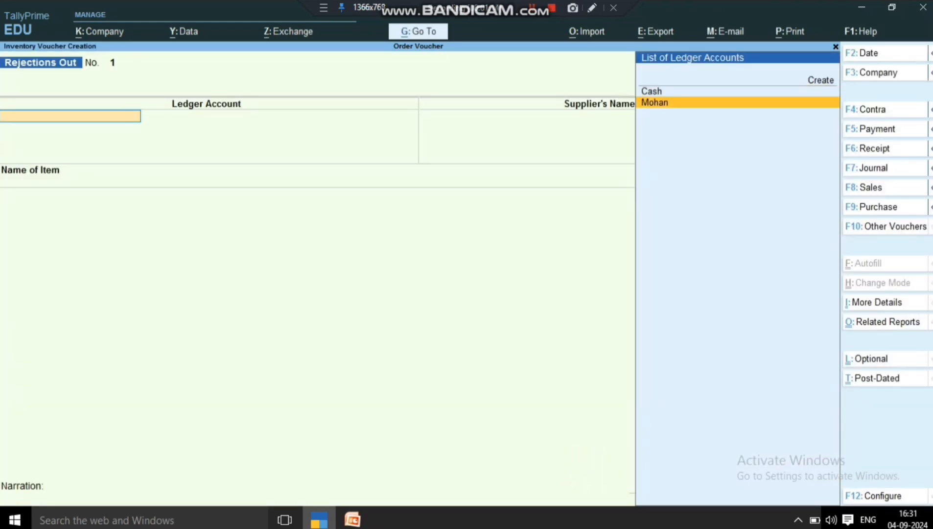
key("Return")
key("Return")
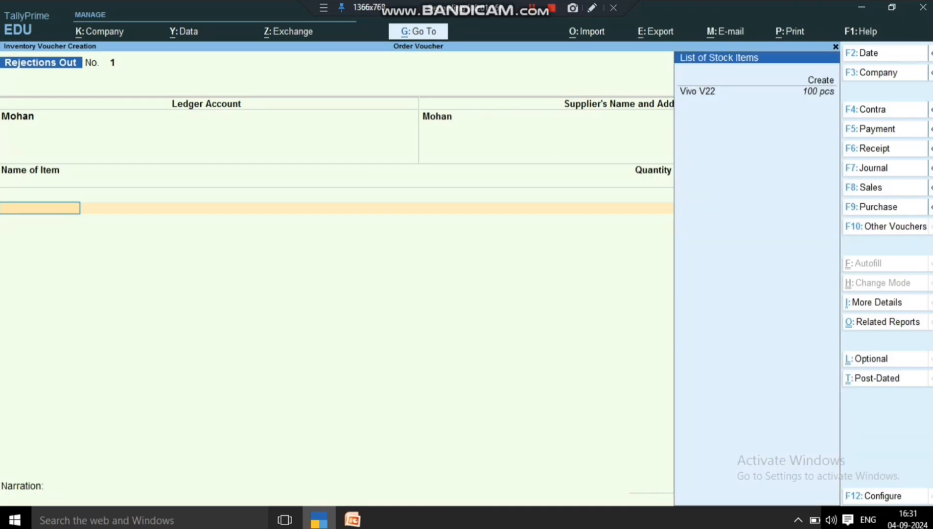
Add Vivo V22 against tracking number M0001 with a rejected quantity of 20 pcs at a rate of 15,000 without discount
key("Return")
key("Down")
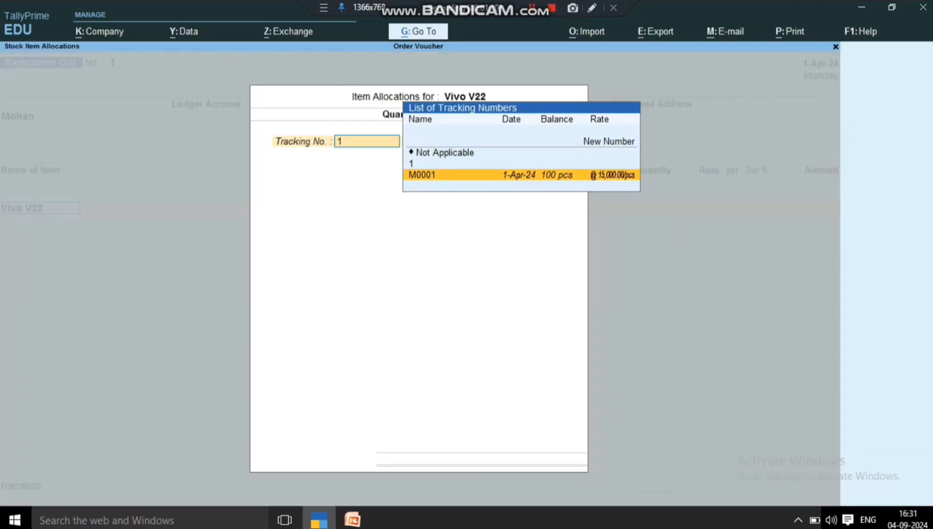
key("Return")
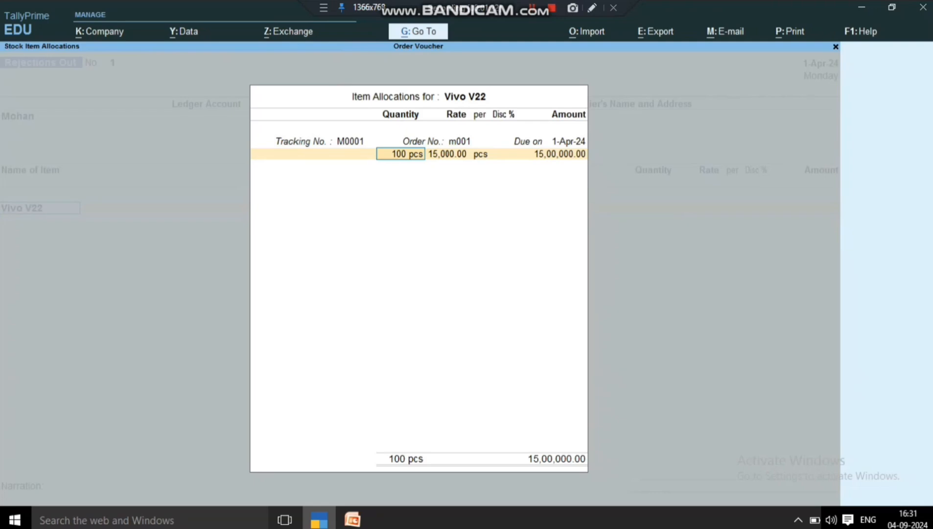
type("20")
key("Return")
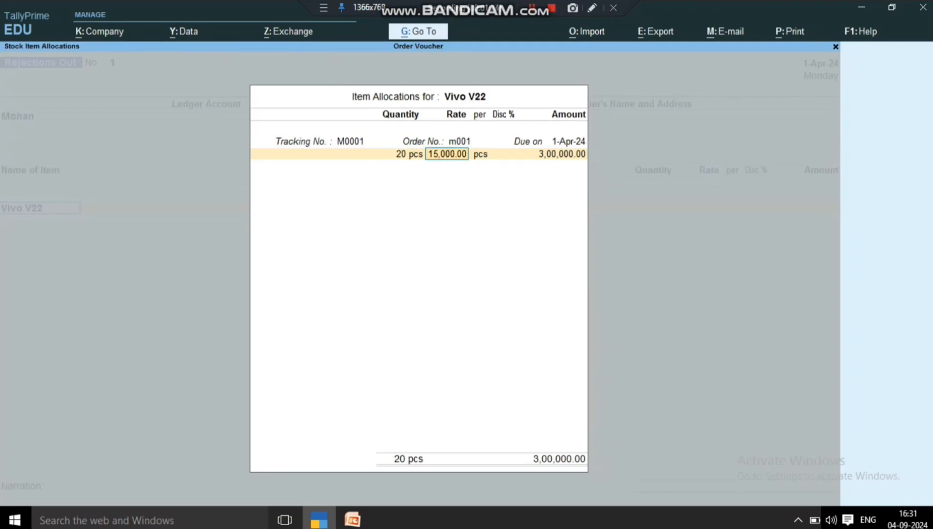
key("Return")
key("Return")
key("Return")
key("Return")
key("Return")
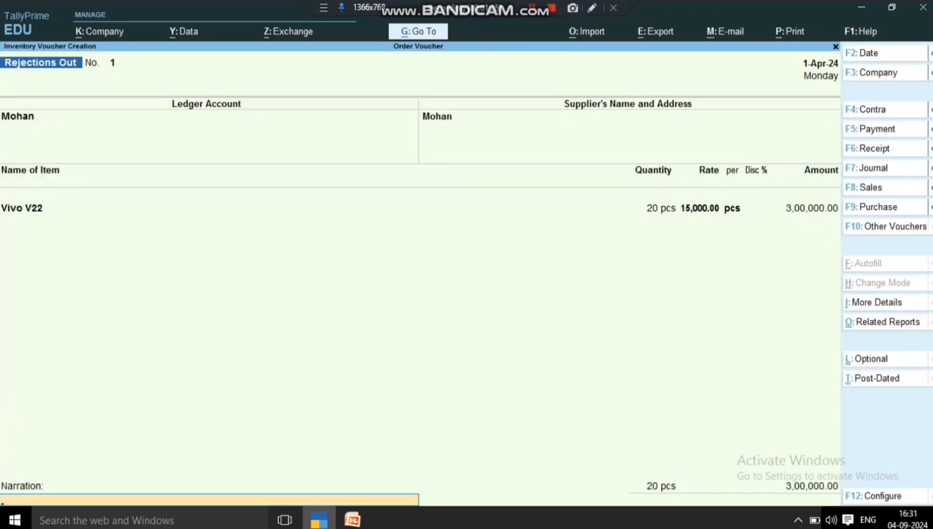
Save the rejections out voucher with an empty narration and leave voucher entry
key("Return")
key("Return")
key("Escape")
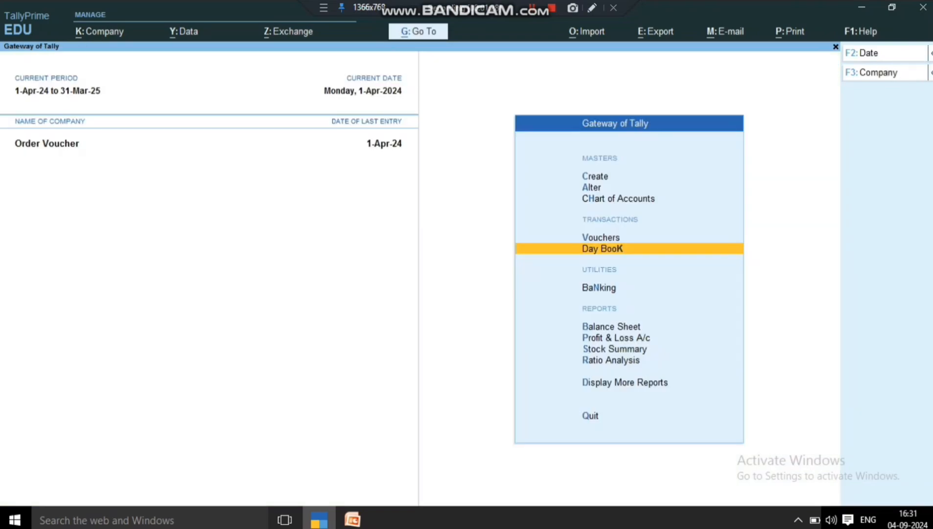
Check Vivo V22's closing quantity and value under the Vivo group in the Stock Summary, and close the reports
key("Down")
key("Down")
key("Down")
key("Down")
key("Return")
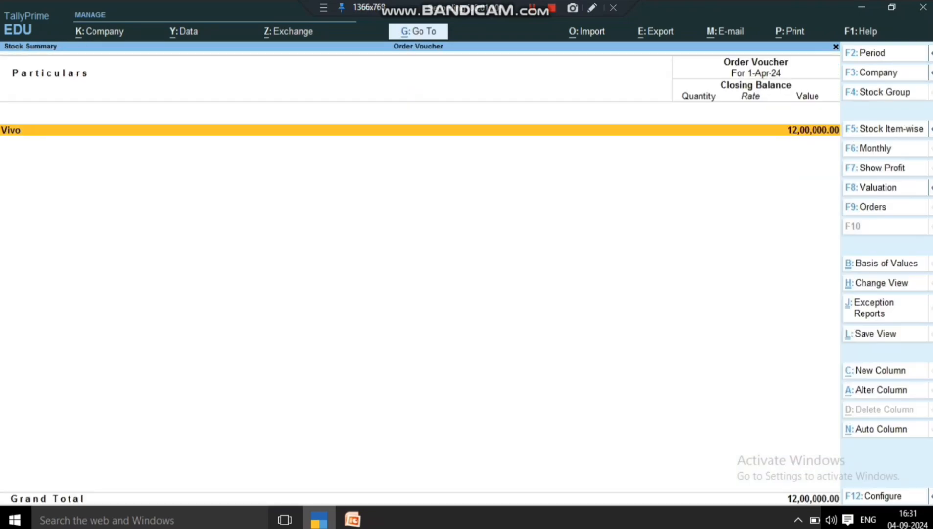
key("Return")
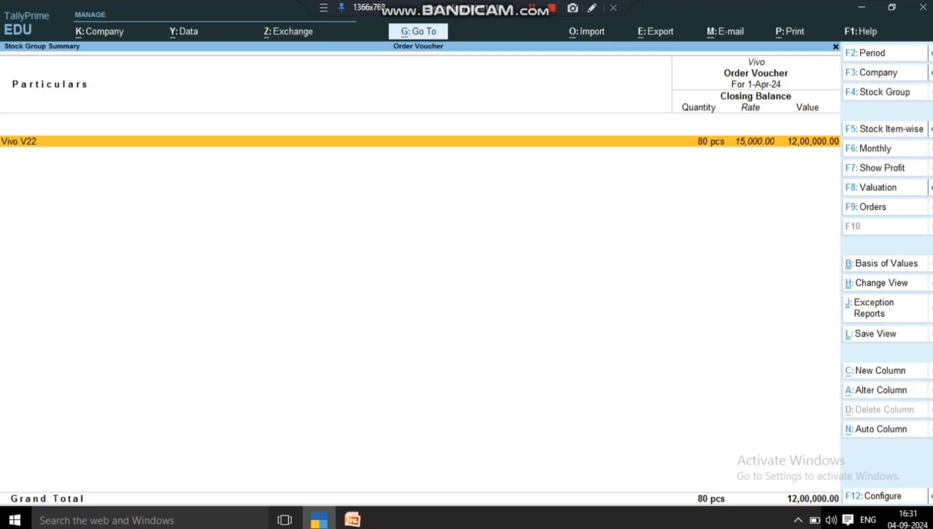
key("Escape")
key("Escape")
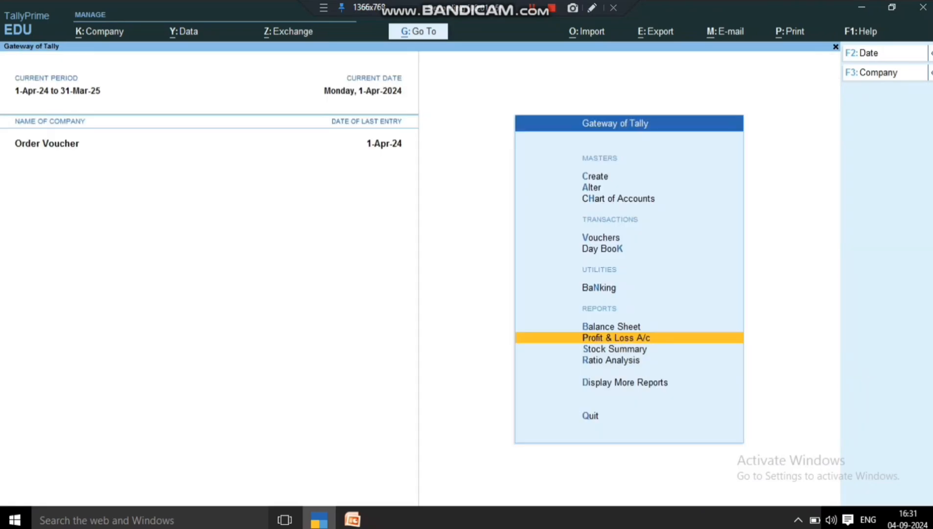
Examine the pending purchase bills behind Purchase Accounts in the Profit & Loss A/c, expanding the Vivo V22 entry's details, and close the reports
key("Return")
key("Down")
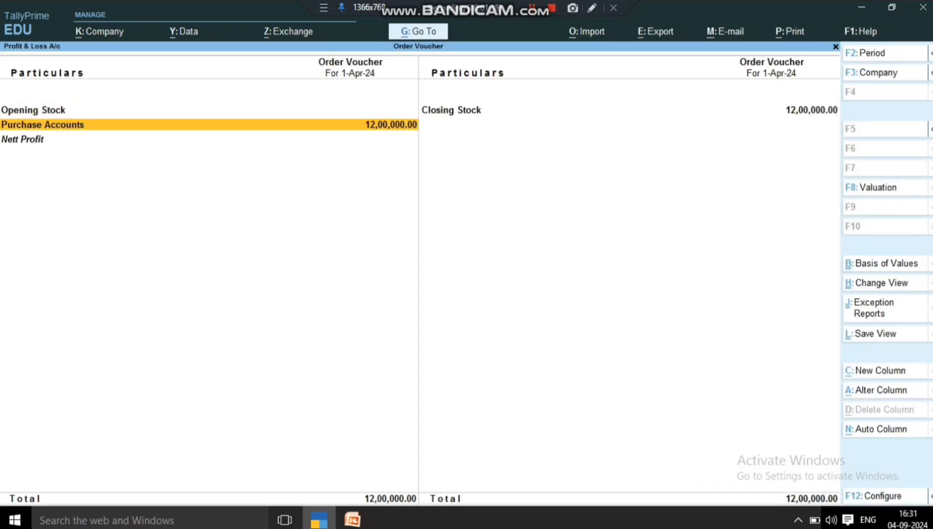
key("Return")
key("Return")
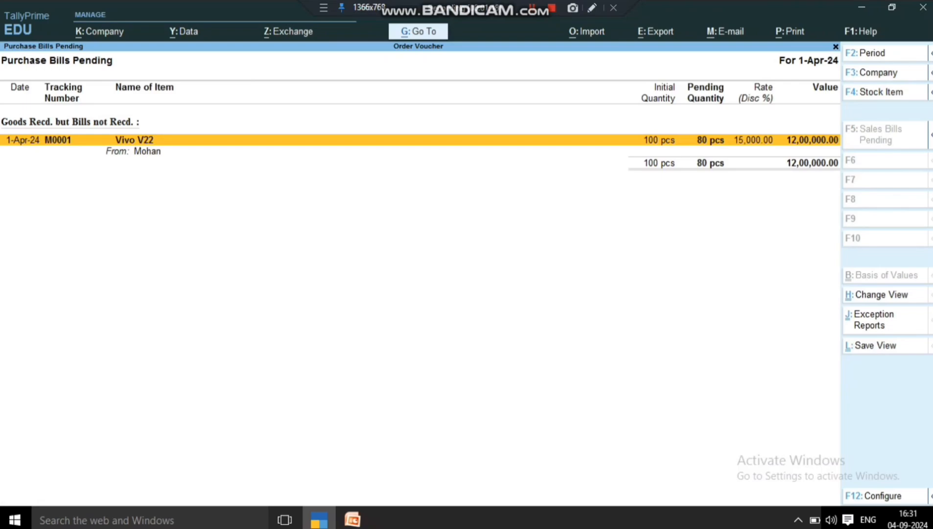
key("shift+Return")
key("Down")
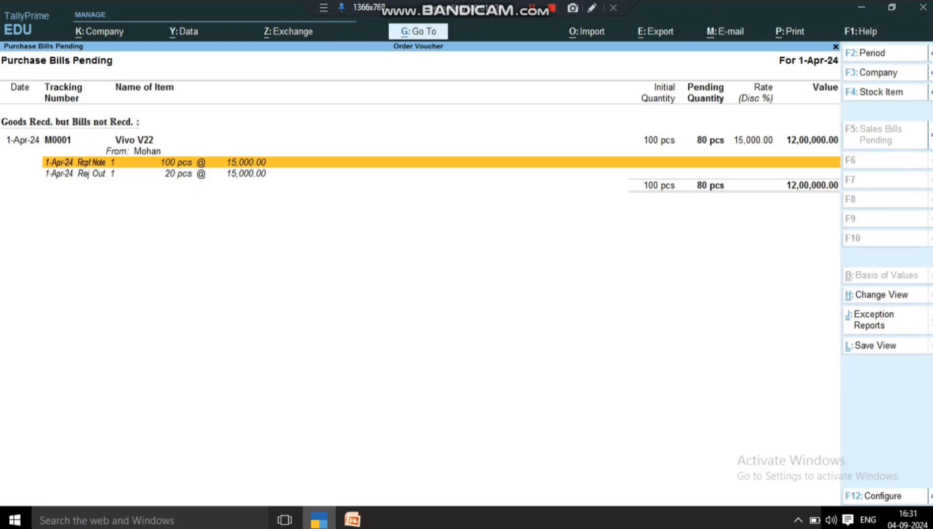
key("Escape")
key("Escape")
key("Escape")
key("Escape")
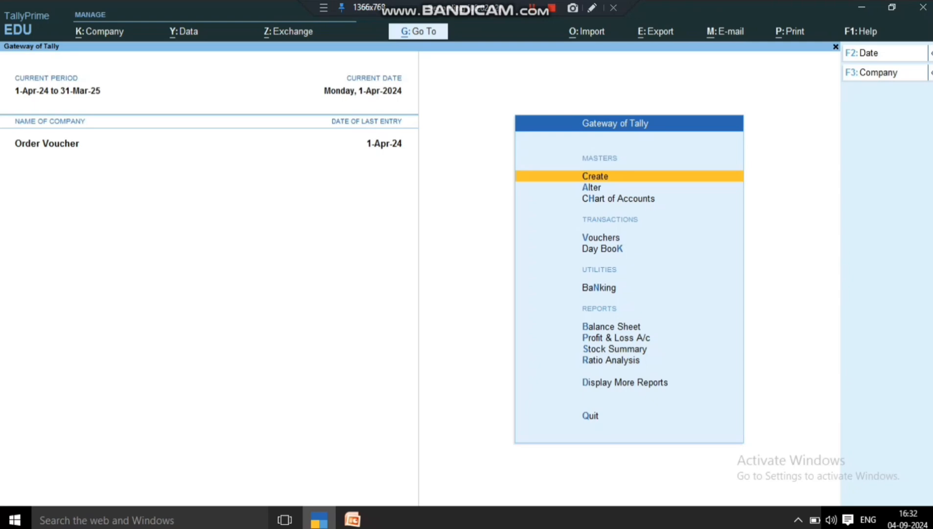
Start voucher entry with a new Purchase voucher
key("Down")
key("Down")
key("Down")
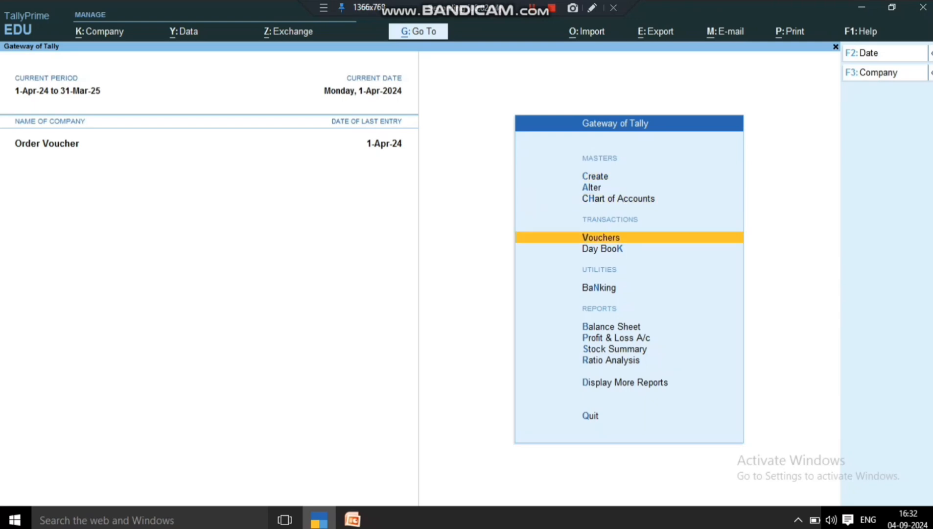
key("Return")
key("F9")
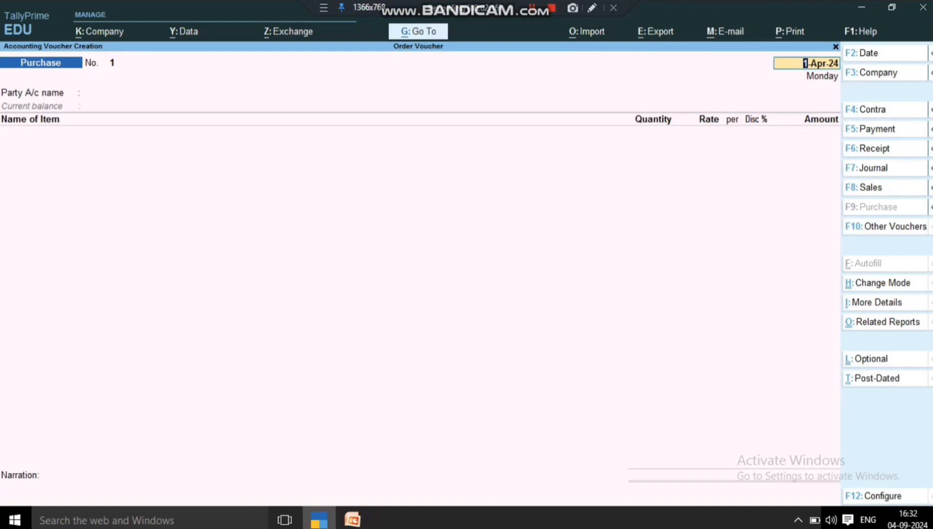
Keep the date 1-Apr-24, select the supplier as the party account and accept the default party details
key("Return")
key("Down")
key("Return")
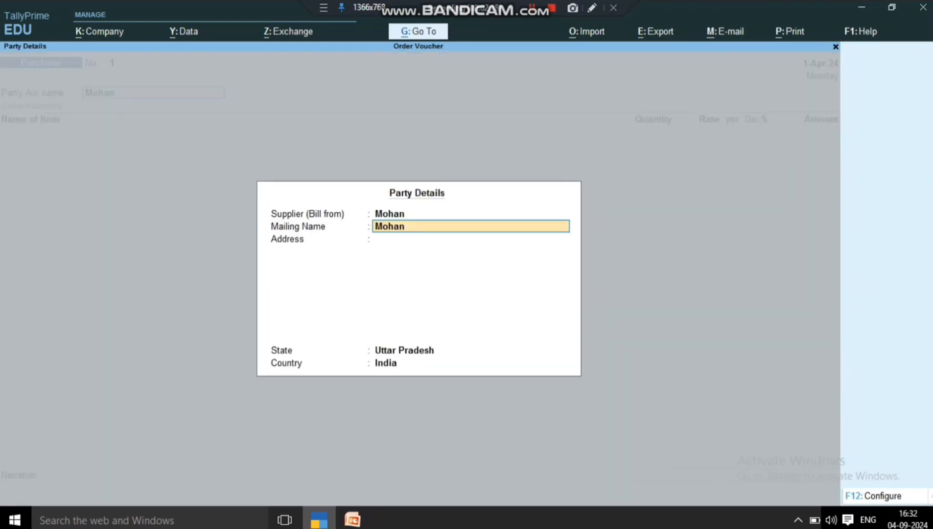
key("Return")
key("Return")
key("Return")
key("Return")
Add Vivo V22 to the purchase against tracking number M0001, accepting 80 pcs at a rate of 15,000 without discount
key("Down")
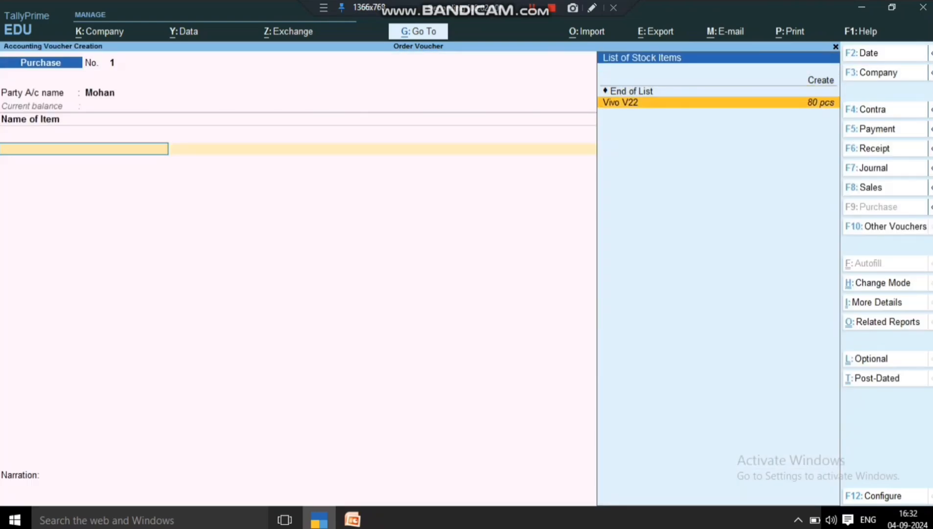
key("Return")
key("Return")
key("Down")
key("Return")
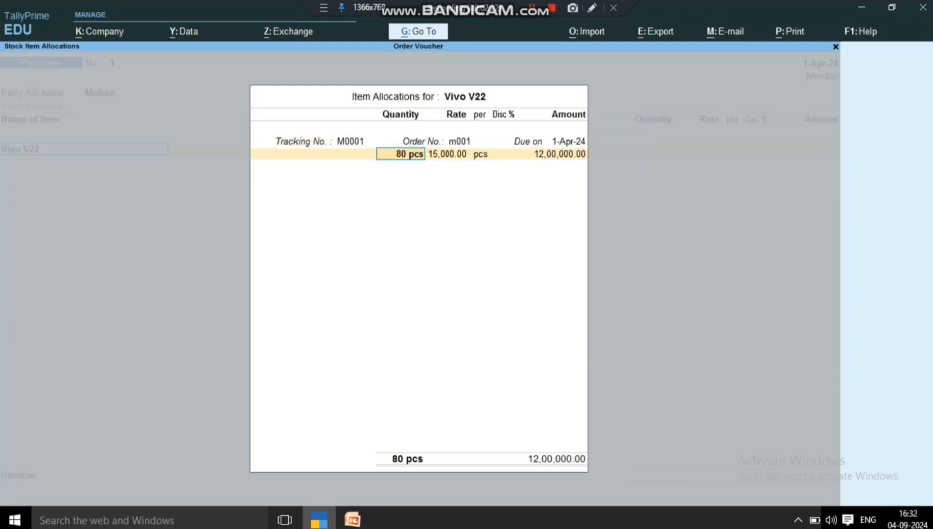
key("Return")
key("Return")
key("Return")
key("Return")
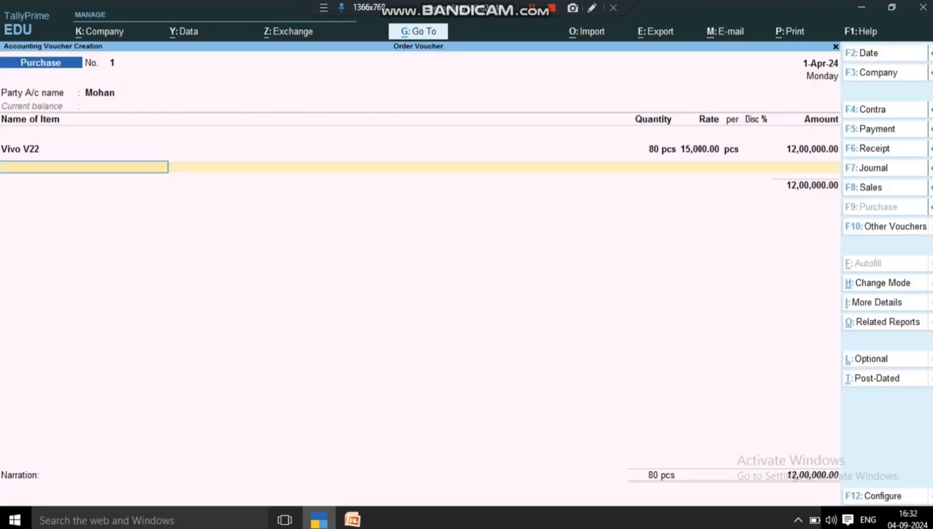
End the item list, enter m001 as the reference, and save the purchase voucher with an empty narration
key("Return")
key("Return")
type("m001")
key("Return")
key("Return")
key("Return")
key("Return")
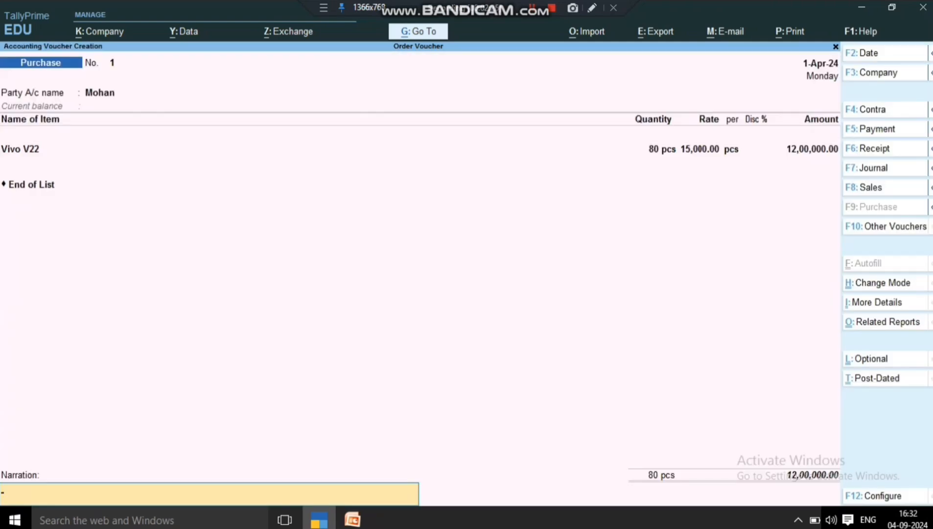
key("Return")
key("Return")
key("Escape")
Review Vivo V22's closing stock and April movement from the Stock Summary's Vivo group, and close the reports
key("Down")
key("Down")
key("Down")
key("Down")
key("Down")
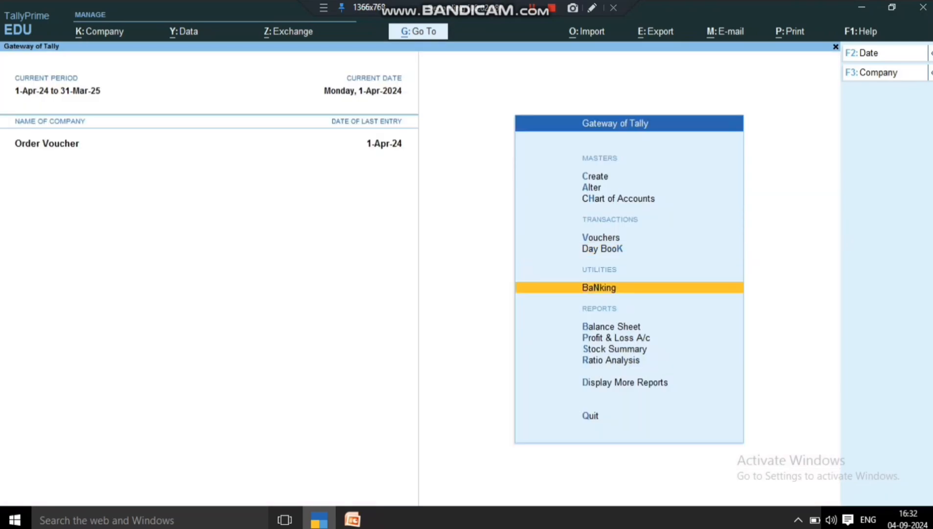
key("Return")
key("Return")
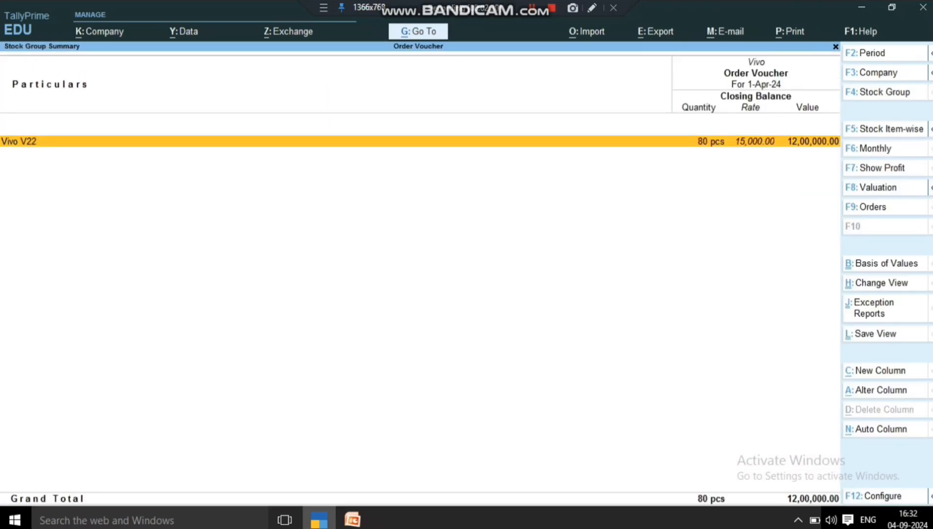
key("Return")
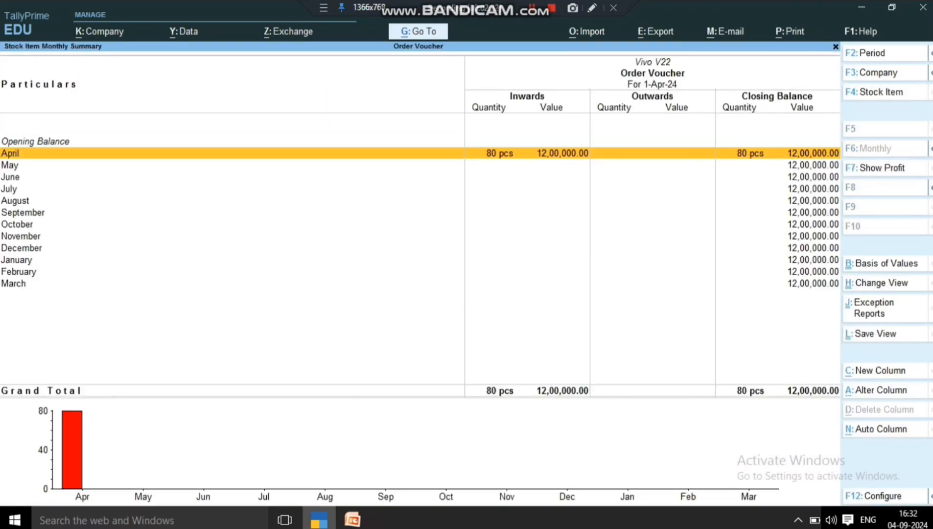
key("Return")
key("Escape")
key("Escape")
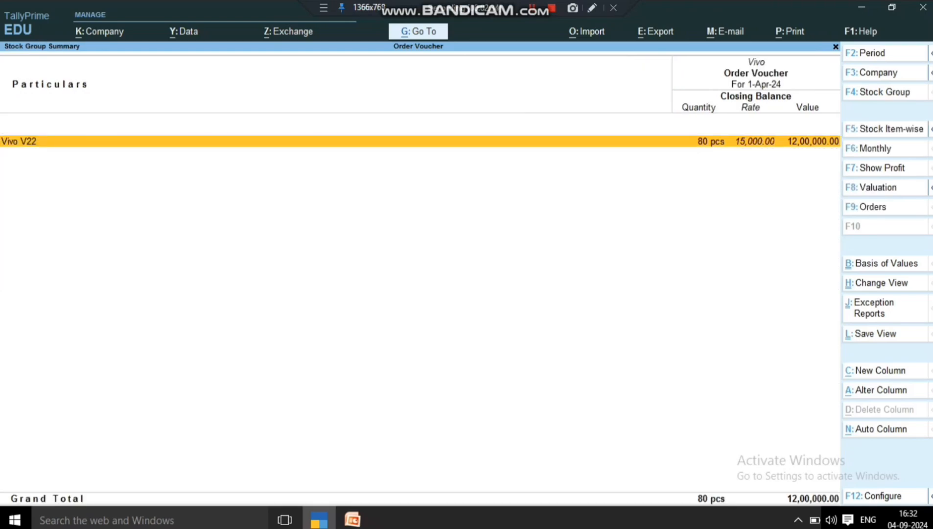
key("Escape")
key("Escape")
Review Purchase Accounts in the Profit & Loss A/c down to the Purchase A/c ledger vouchers, and close the reports
key("Up")
key("Return")
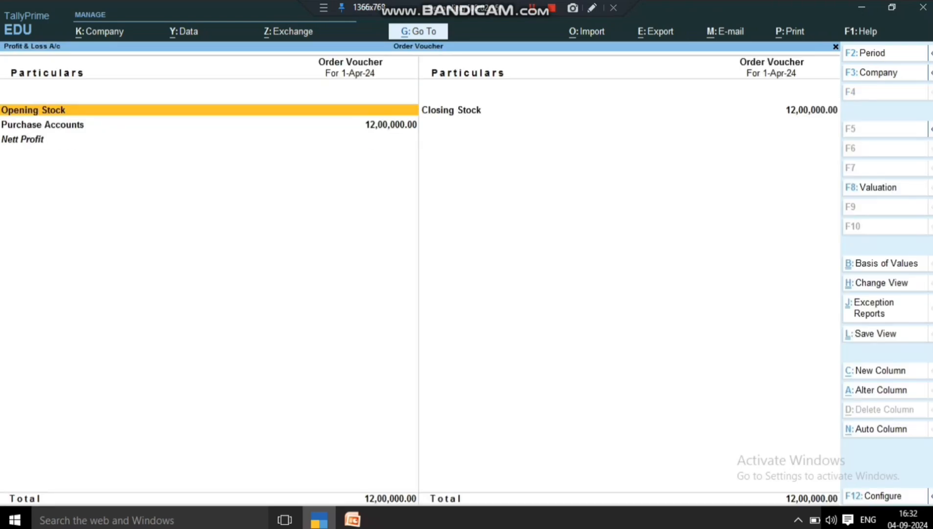
key("Down")
key("Return")
key("Return")
key("Return")
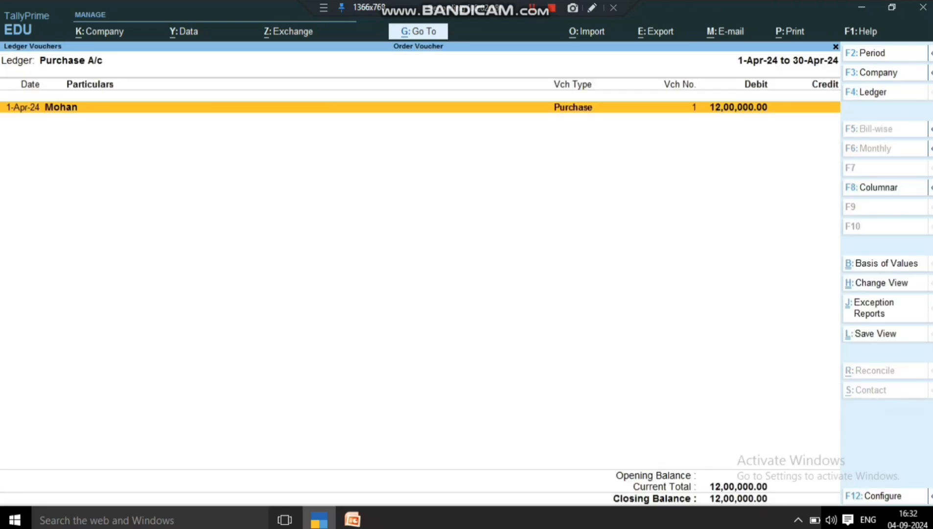
key("Escape")
key("Escape")
key("Escape")
key("Escape")
key("Escape")
key("Escape")
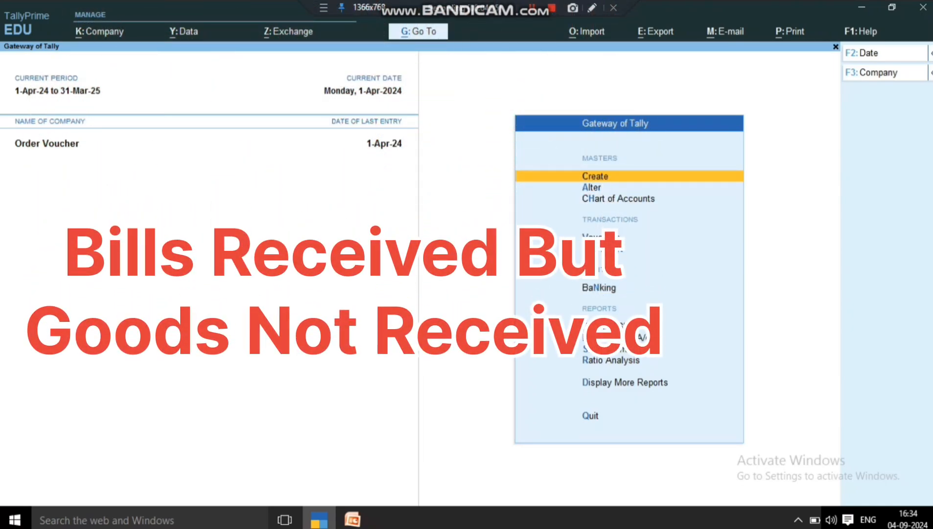
Start a new Purchase Order voucher dated 1-Apr-24
key("Down")
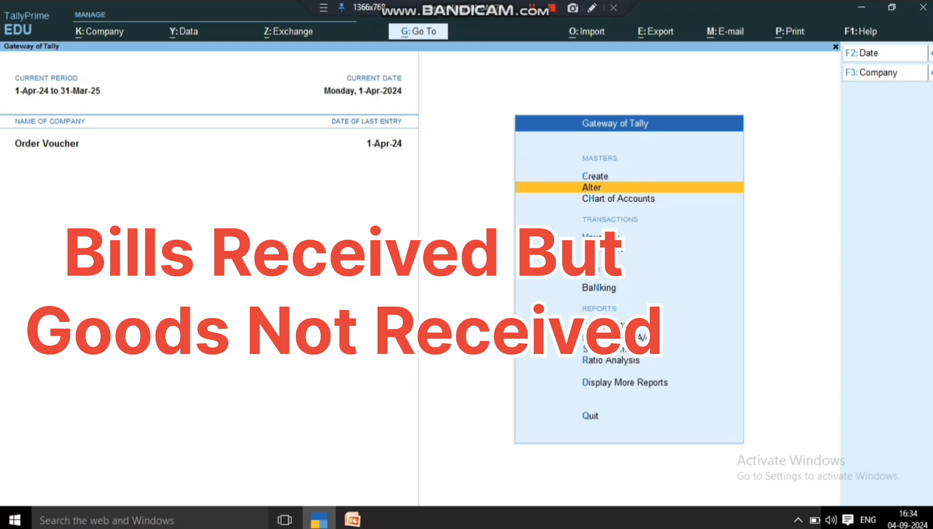
key("Down")
key("Down")
key("Return")
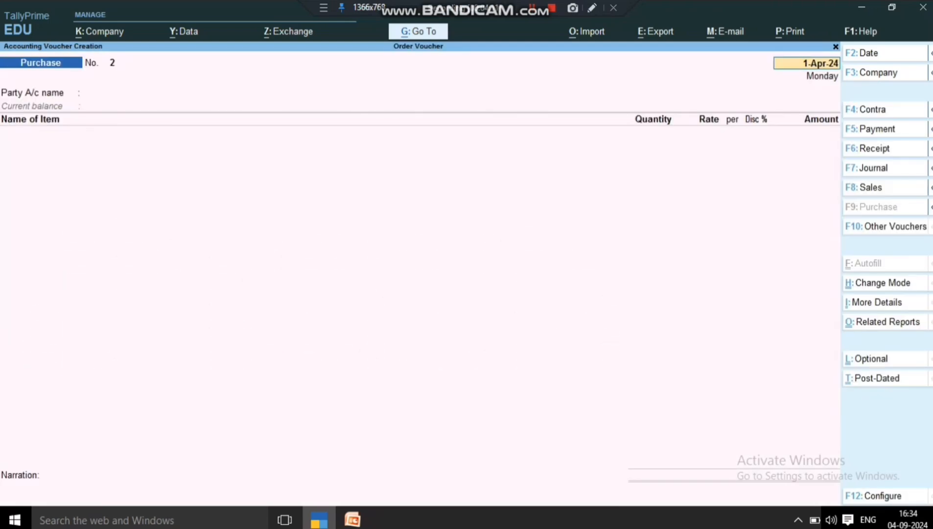
key("F10")
key("Down")
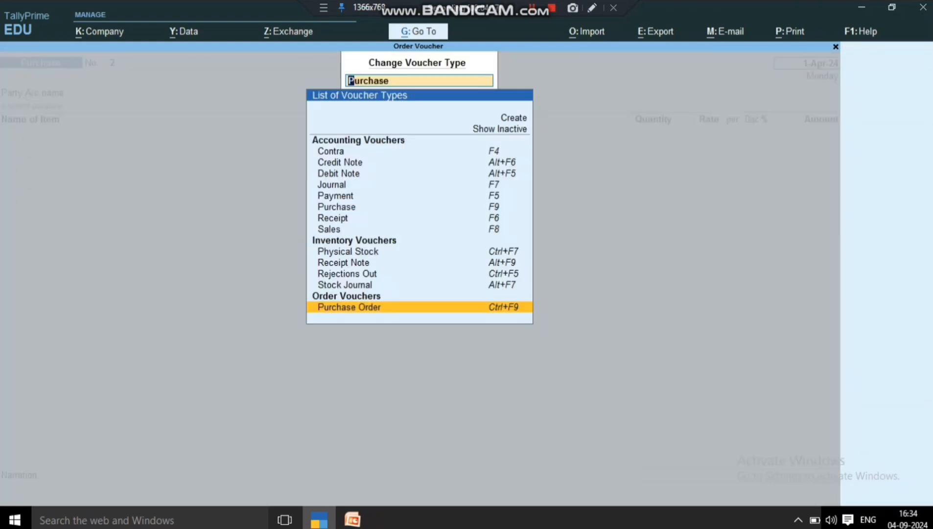
key("Return")
key("Return")
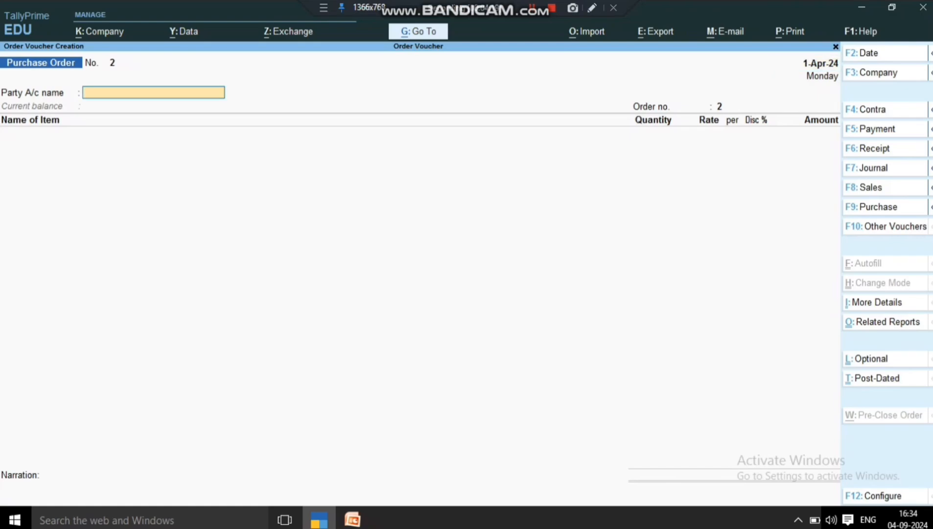
Select the supplier's ledger as the purchase order's party and accept the default order and party details
key("Down")
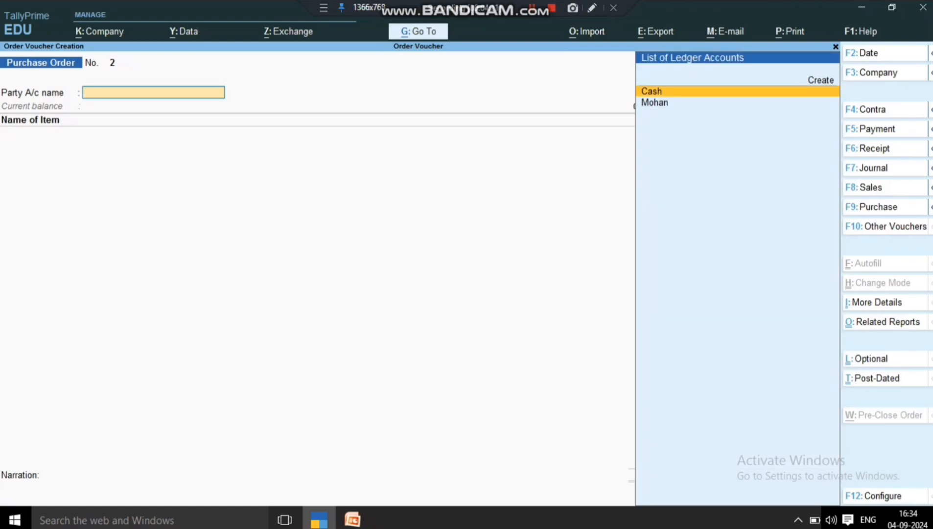
key("Down")
key("Return")
key("Return")
key("Return")
key("Return")
key("Return")
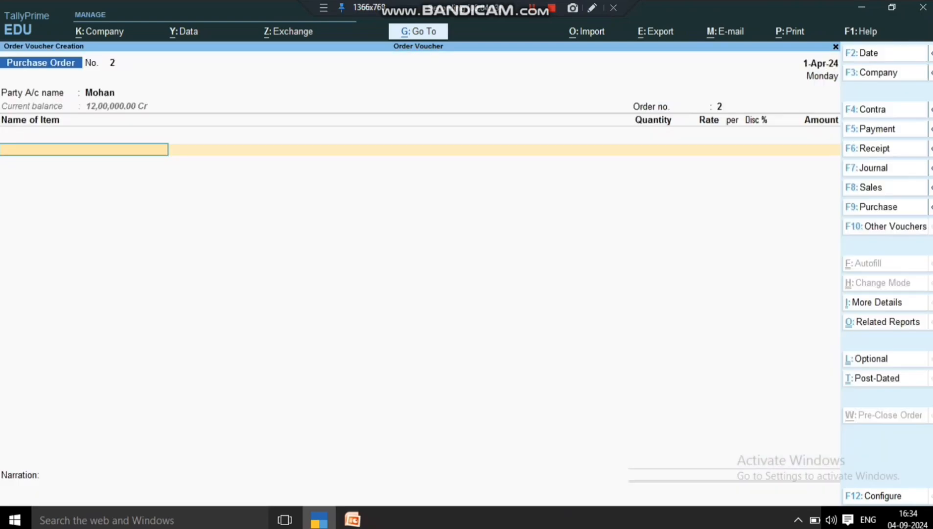
Replace the purchase order's default order number with the supplier's new order number
key("BackSpace")
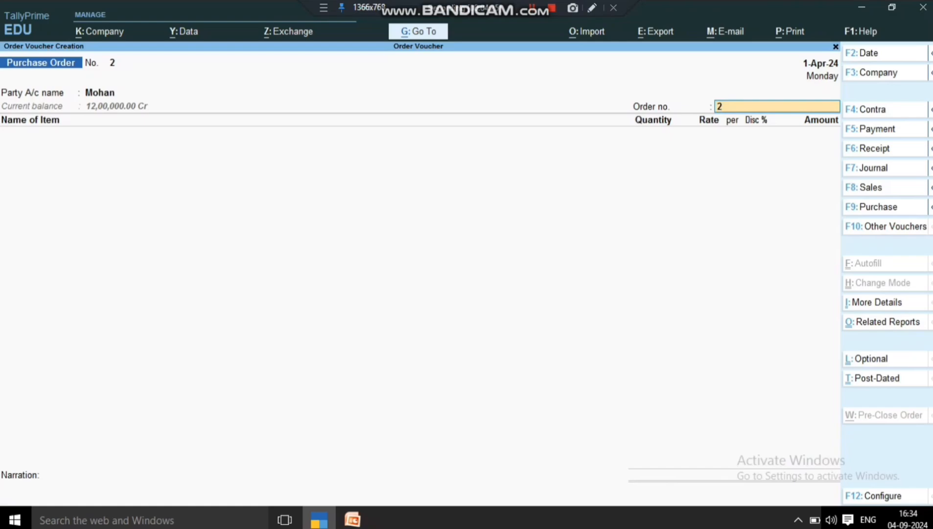
type("00")
key("BackSpace")
type("m002")
key("BackSpace")
key("BackSpace")
key("BackSpace")
key("BackSpace")
key("BackSpace")
type("m0002")
key("Return")
Add Vivo V22 to the purchase order, due on 1-Apr-24, with 10 pcs at a rate of 15,000 and no discount
key("Down")
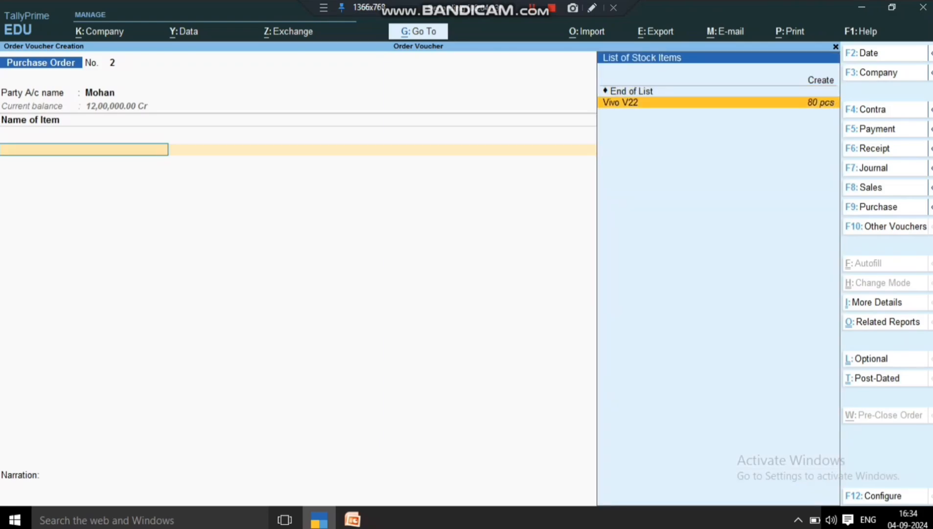
key("Return")
key("Return")
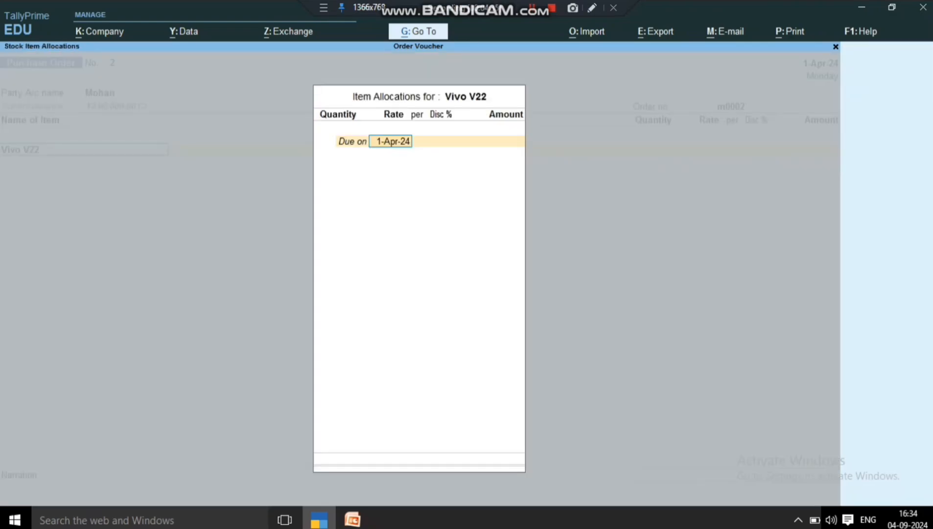
key("Return")
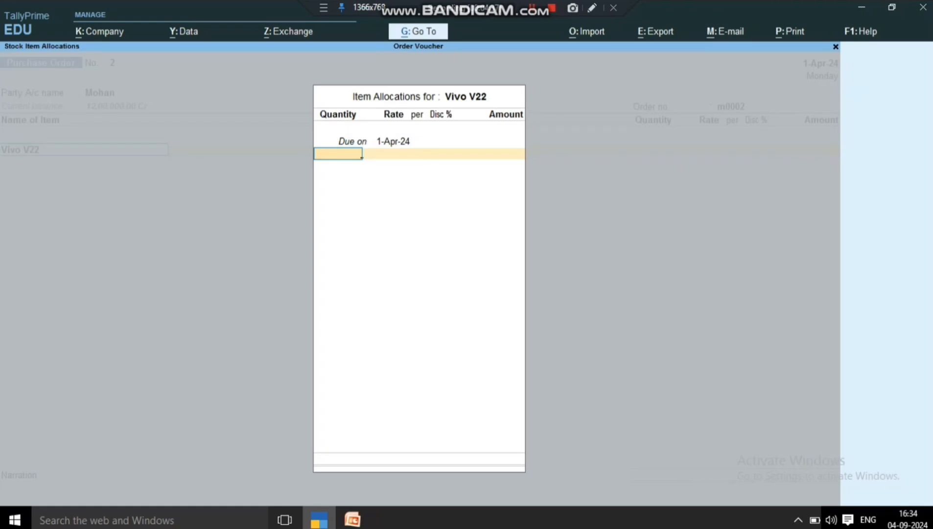
type("10")
key("Return")
key("Return")
key("Return")
key("Return")
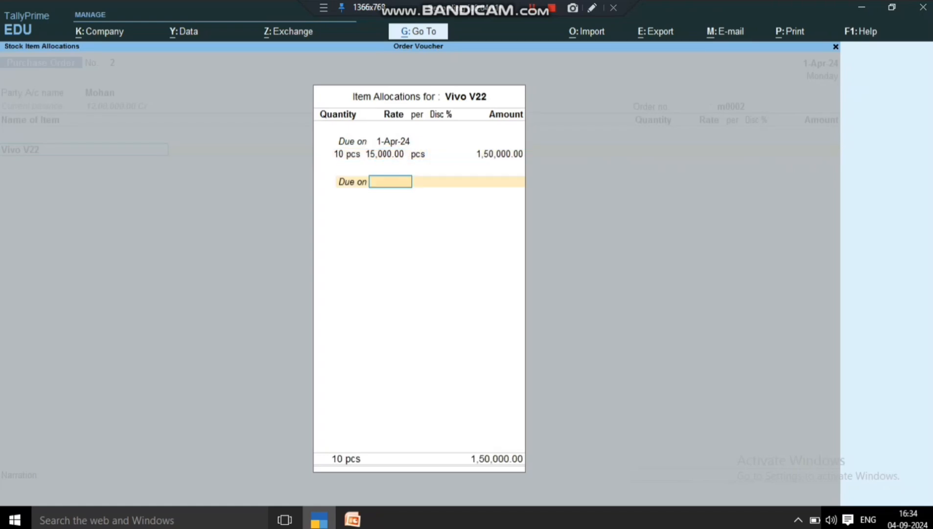
End the allocation and item lists, save the purchase order with an empty narration, and leave voucher entry
key("Return")
key("Return")
key("Return")
key("Return")
key("Return")
key("Return")
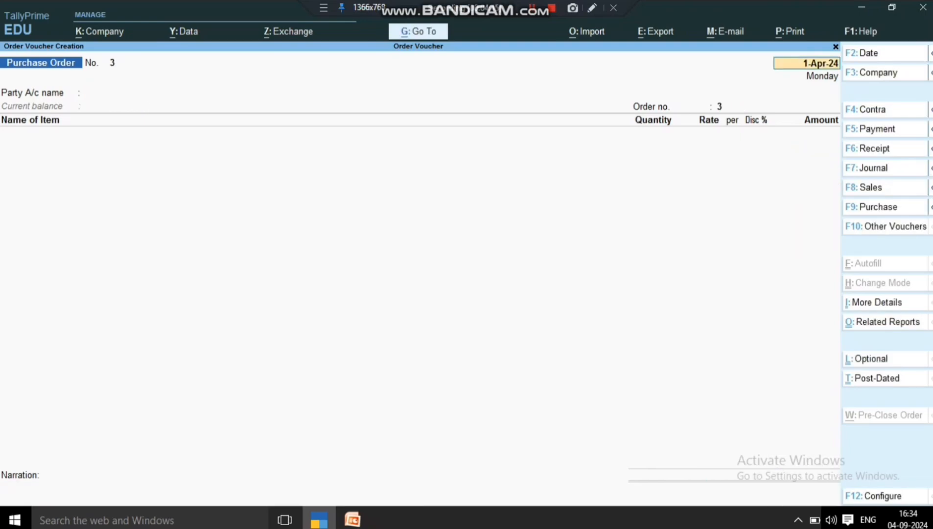
key("BackSpace")
key("Escape")
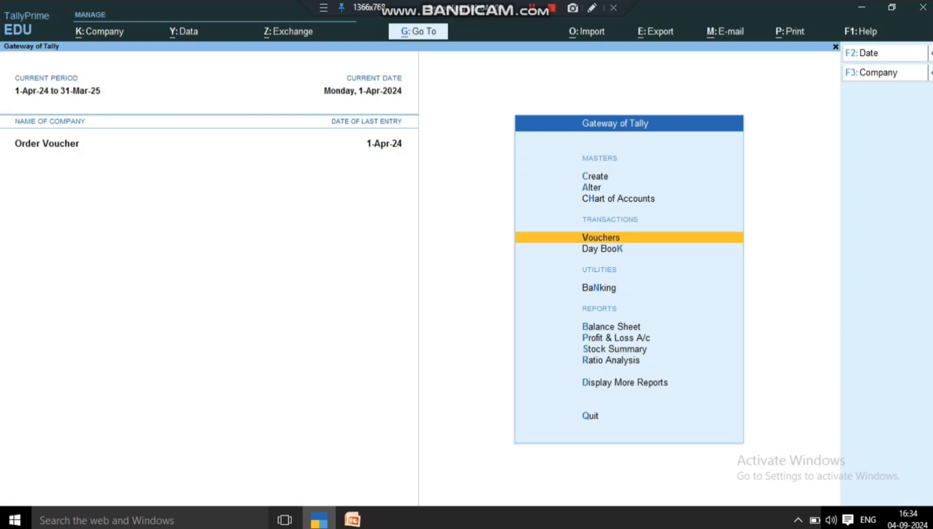
Open the Purchase Orders Book from the Inventory Books reports
key("d")
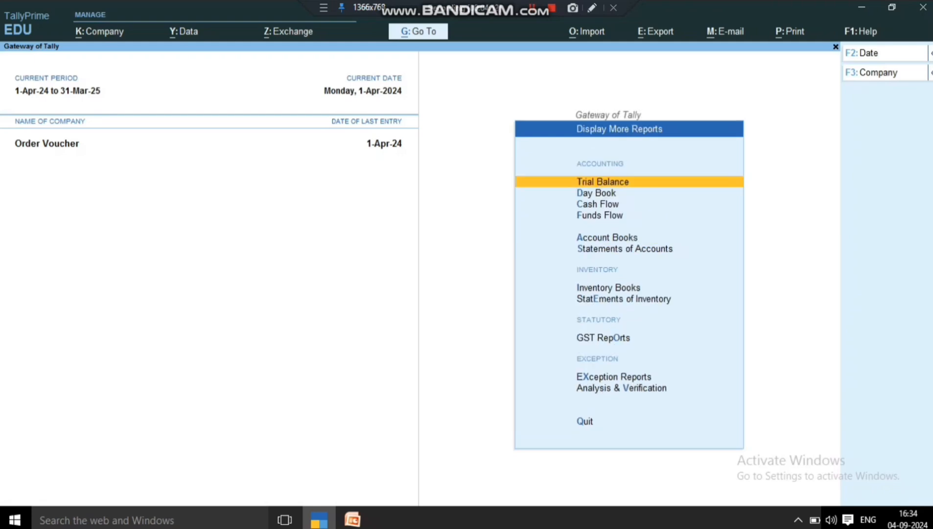
key("Down")
key("Down")
key("Down")
key("Down")
key("Down")
key("Down")
key("Return")
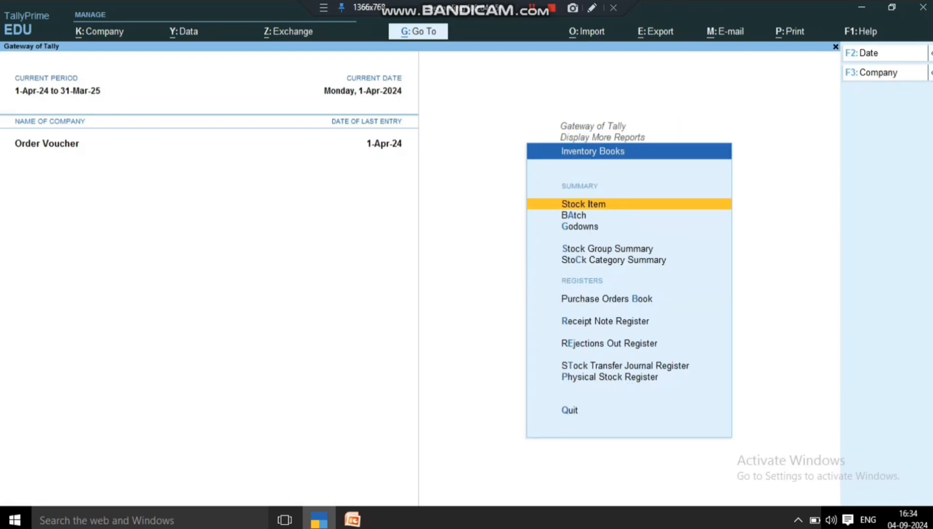
key("Down")
key("Down")
key("Down")
key("Down")
key("Down")
key("Return")
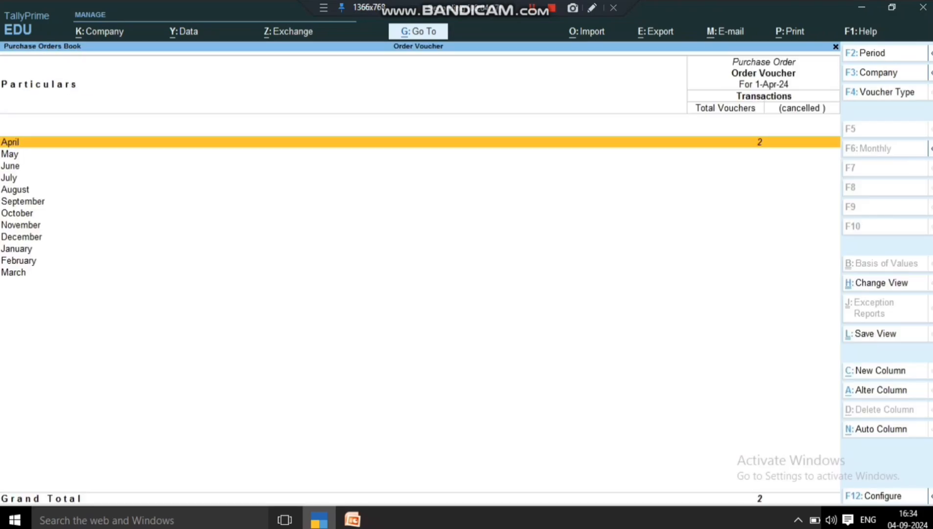
Review the two Vivo V22 purchase orders in April's voucher register without changing them, and close the register
key("Return")
key("Return")
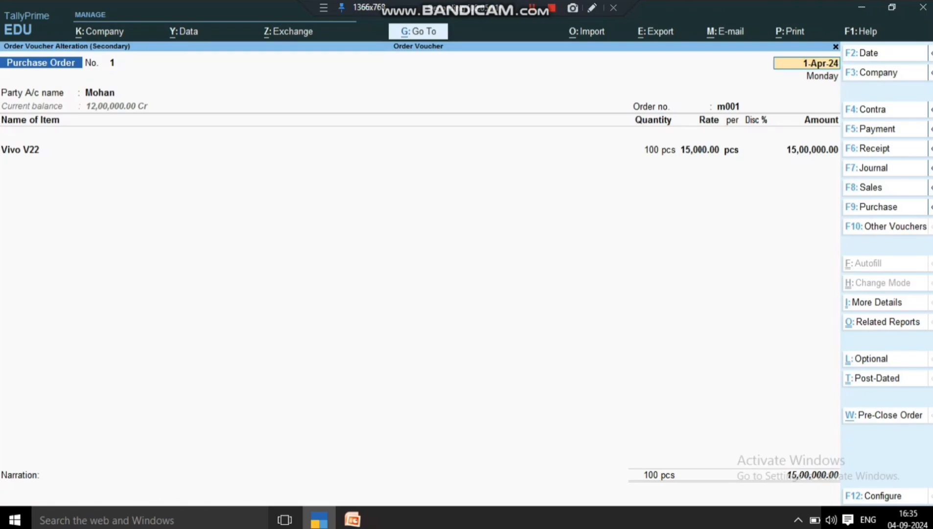
key("Escape")
key("Escape")
key("y")
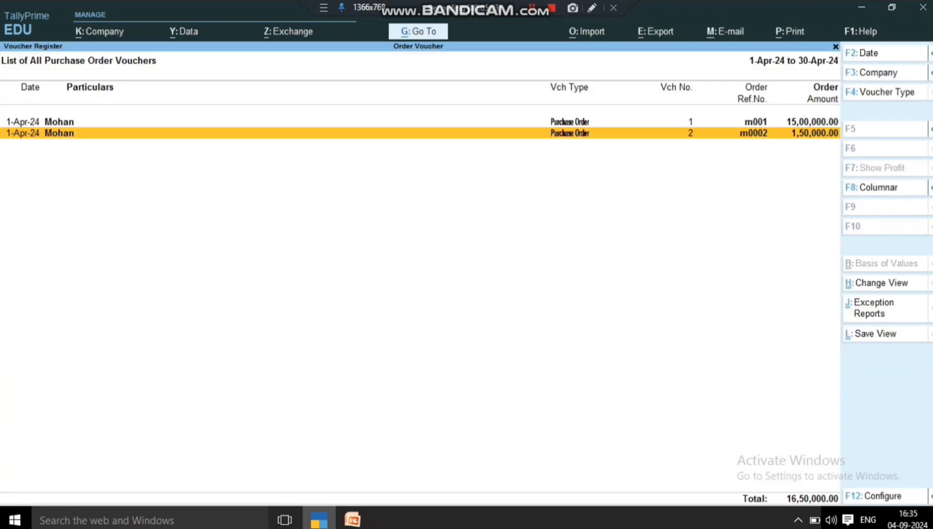
key("Return")
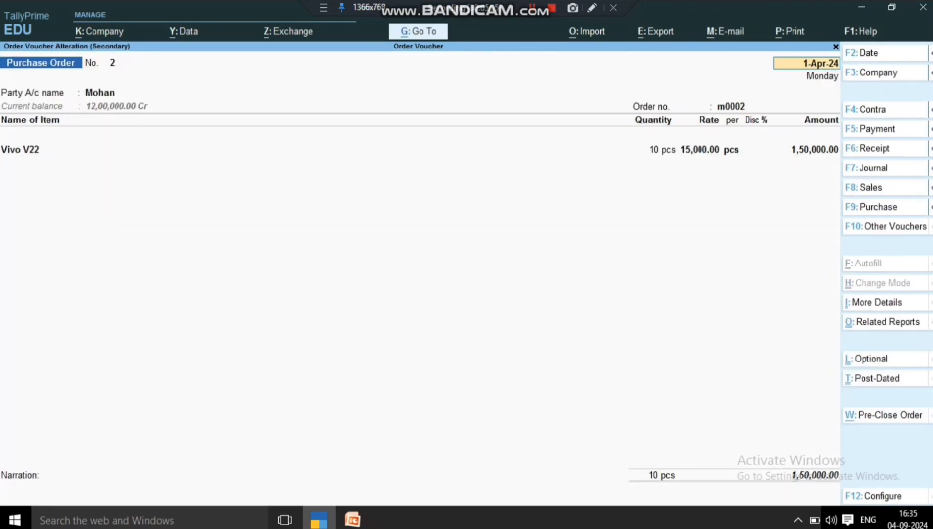
key("BackSpace")
key("Escape")
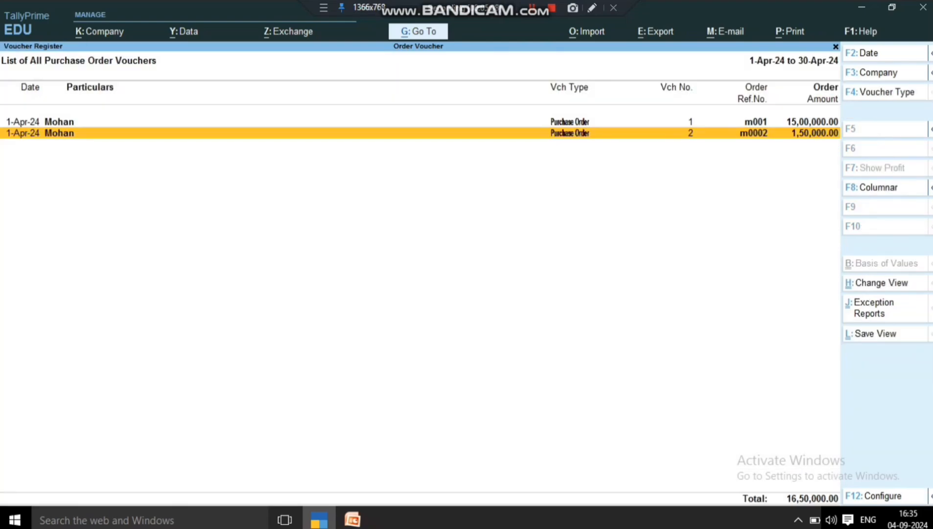
key("Escape")
key("Escape")
Start a new Purchase voucher dated 1-Apr-24
key("Down")
key("Down")
key("Down")
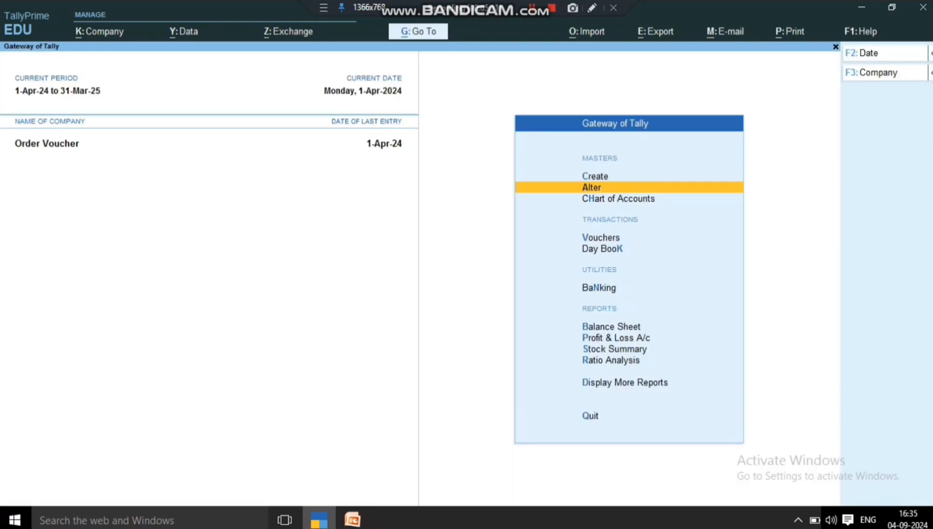
key("Down")
key("Down")
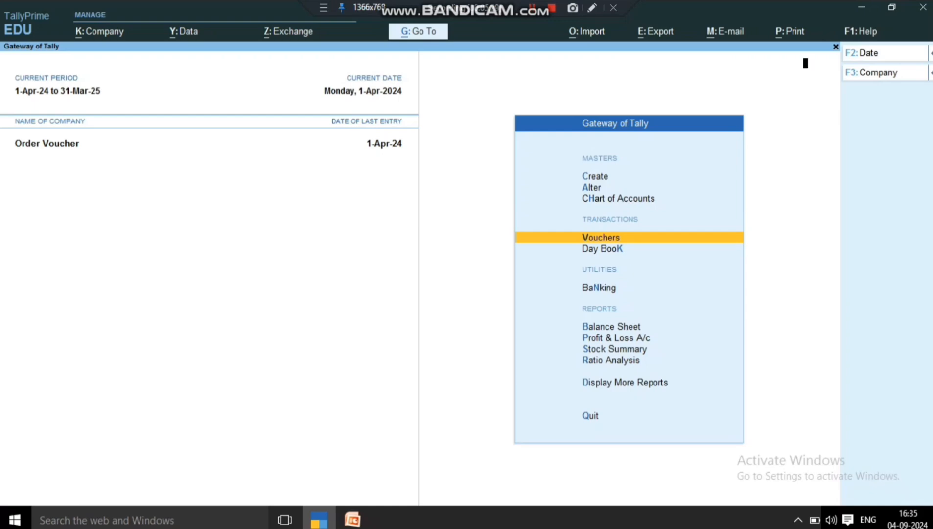
key("Return")
key("F9")
key("Return")
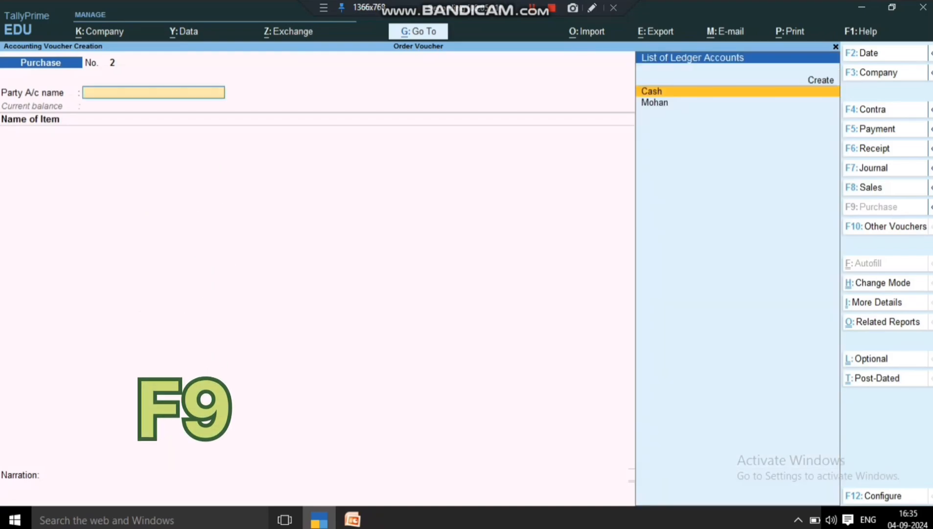
Select the supplier's ledger as the purchase voucher's party and accept the default party details
key("Down")
key("Return")
key("Return")
key("Return")
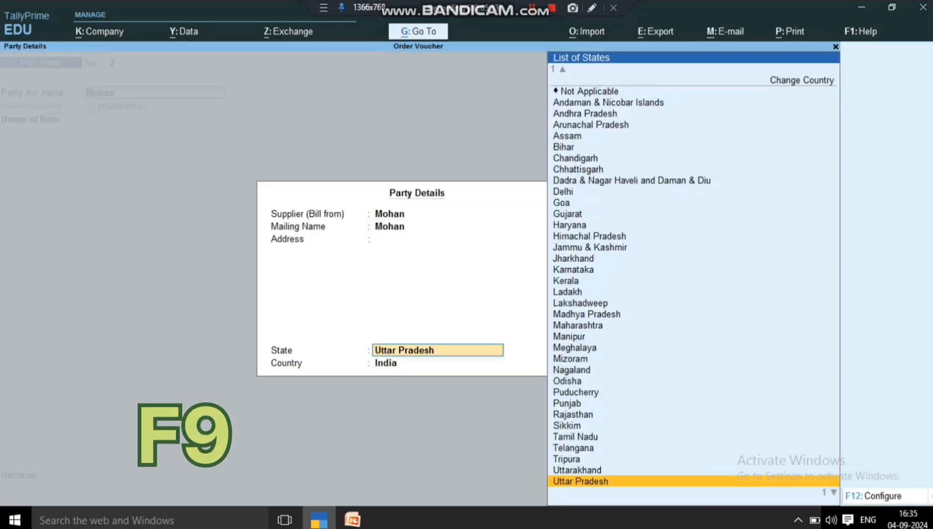
key("Return")
key("Return")
Add Vivo V22 to the purchase voucher and assign it the new tracking number M002
key("Down")
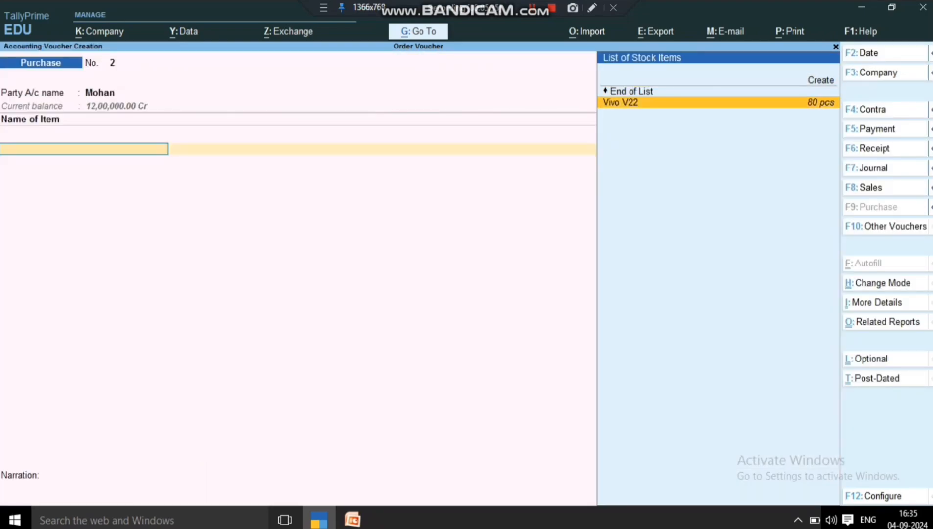
key("Return")
key("Return")
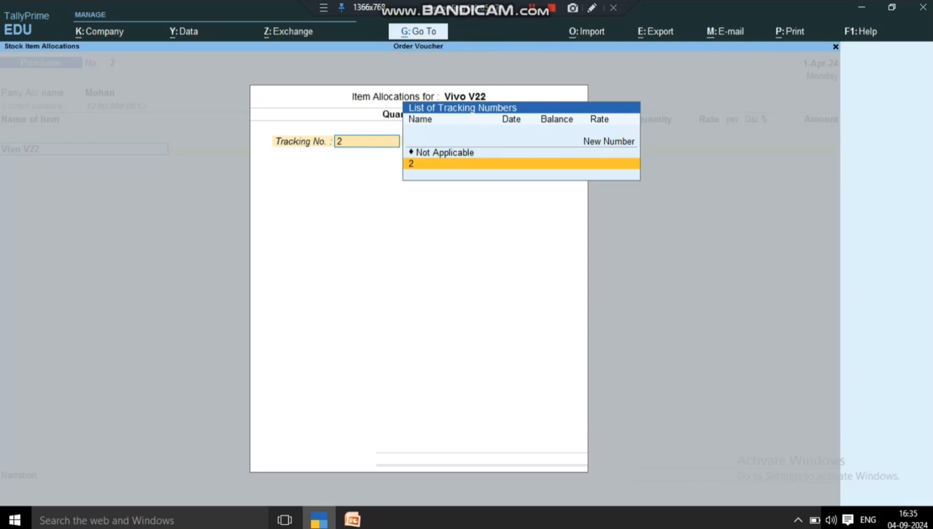
key("Up")
key("Up")
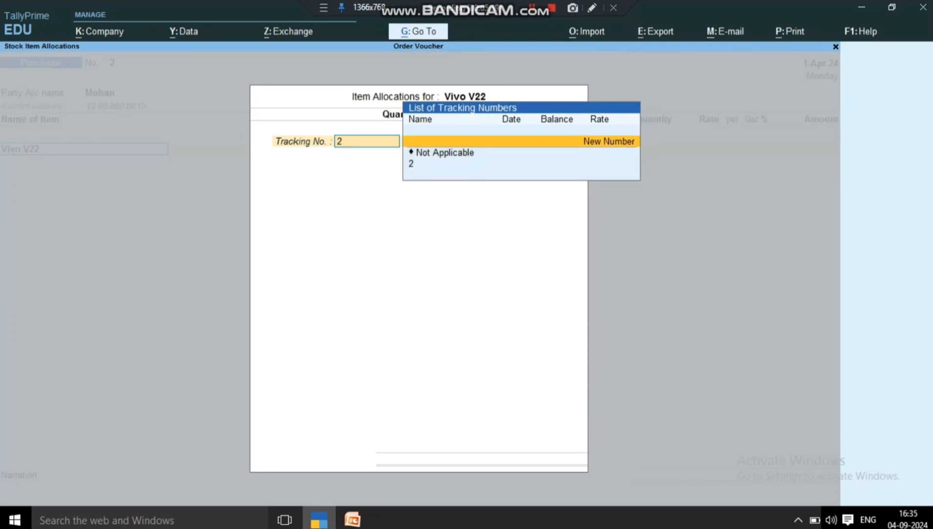
key("Return")
type("M002")
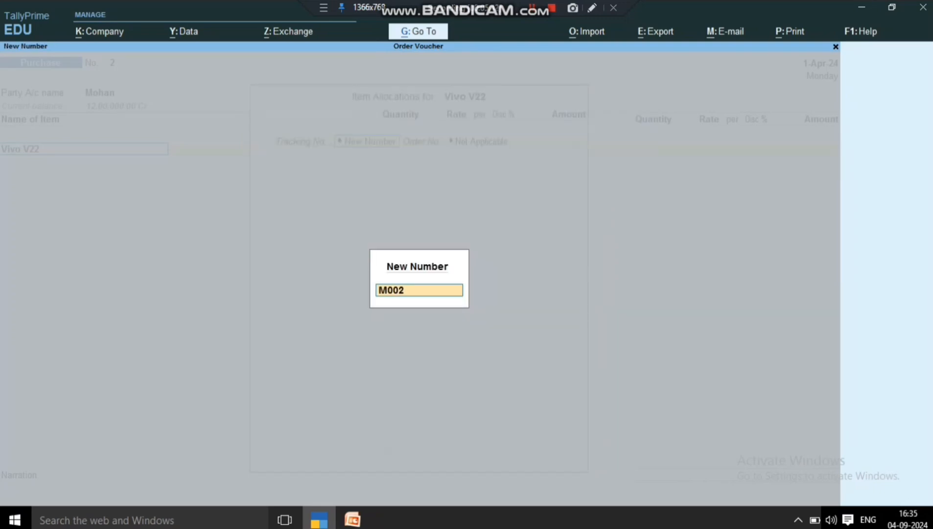
key("Return")
Link the Vivo V22 allocation to the new 10 pcs order, accepting 10 pcs at 15,000 without discount
key("Down")
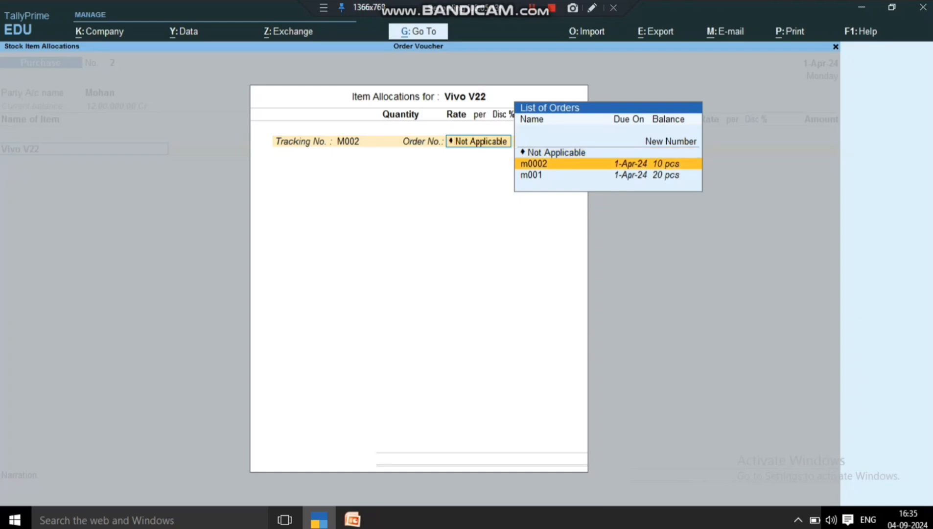
key("Down")
key("Up")
key("Down")
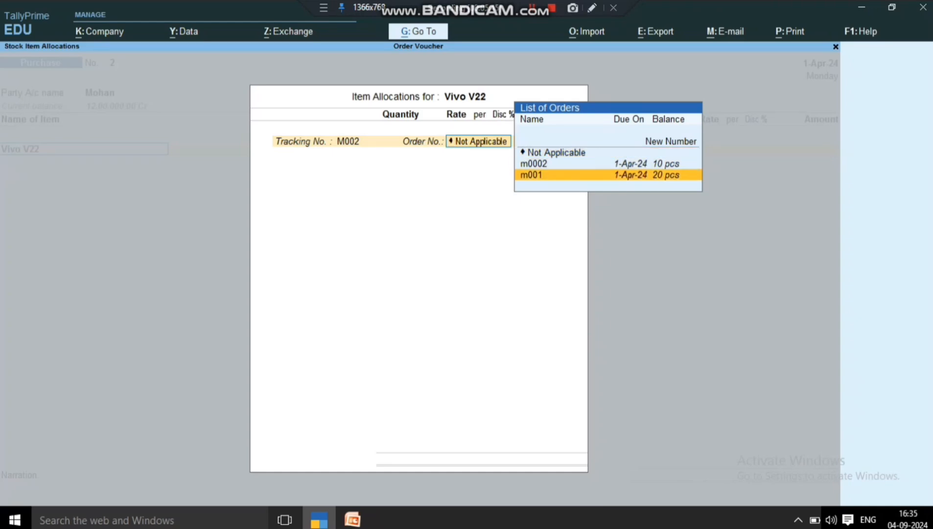
key("Up")
key("Return")
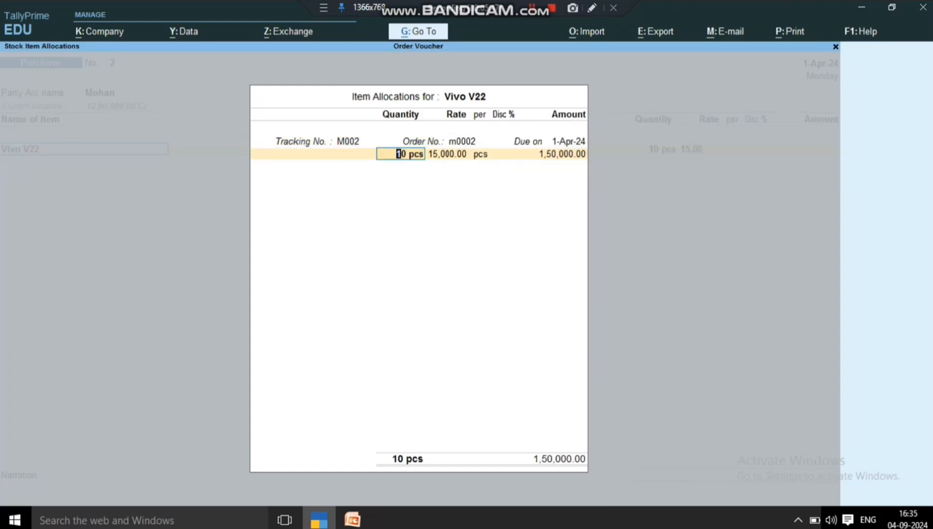
key("Return")
key("Return")
key("Return")
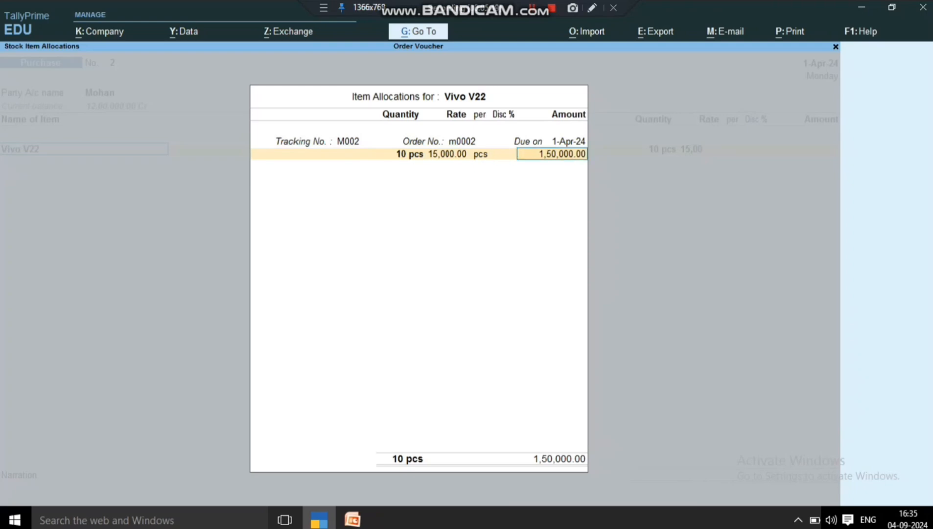
key("Return")
key("Return")
End the item list, accept the New Ref bill details for 1,50,000, save the purchase voucher, and leave voucher entry
key("Return")
key("Return")
key("Return")
key("Return")
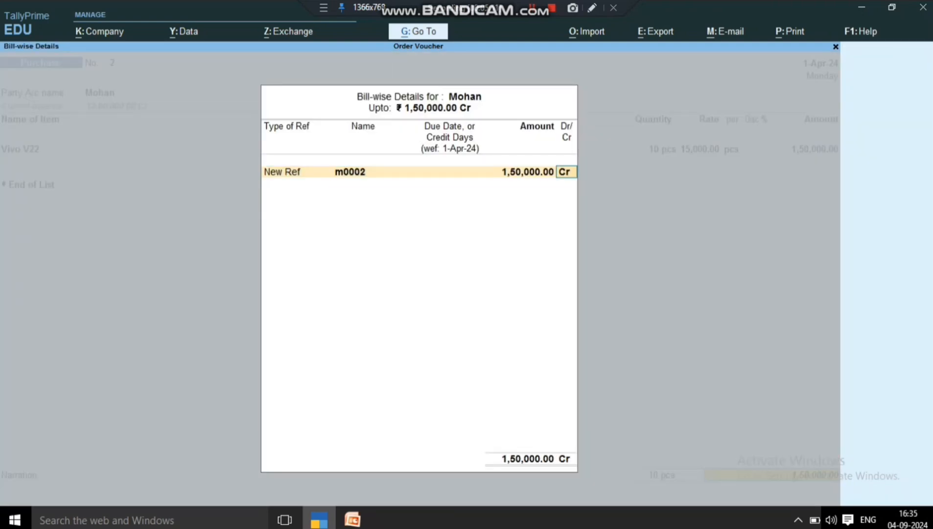
key("Return")
key("Return")
key("Return")
key("Escape")
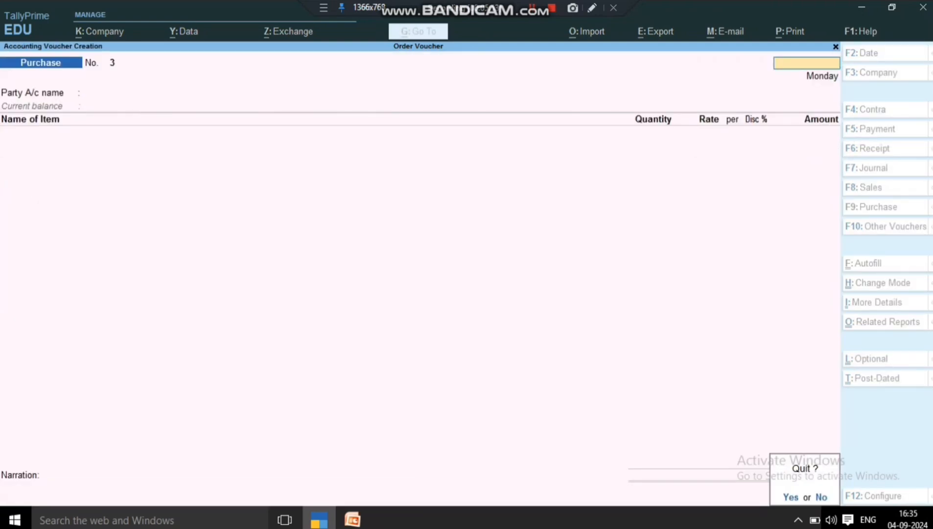
key("Return")
Open the Profit & Loss A/c to check Purchase Accounts and Closing Stock after the purchase
key("Down")
key("Down")
key("Down")
key("Down")
key("Return")
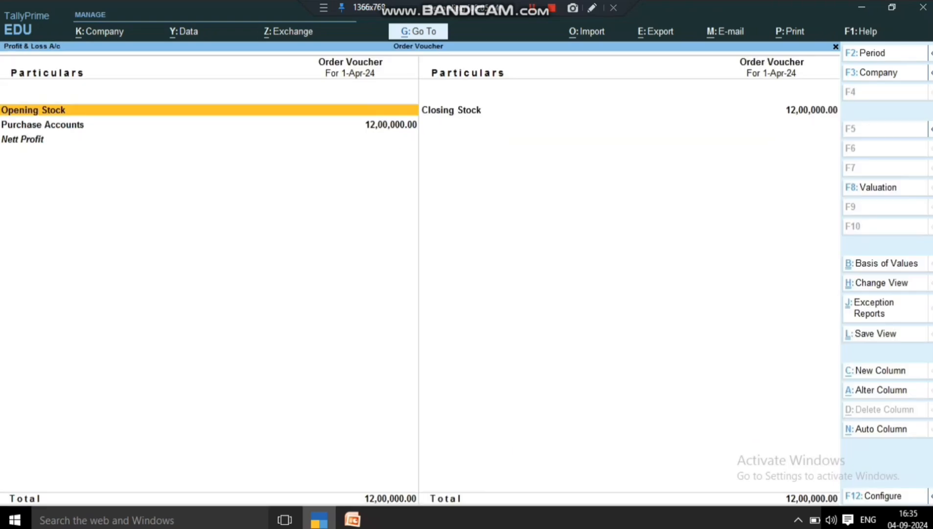
Review the Purchase Bills Pending report for bills received without goods, and return to the Gateway of Tally
key("Down")
key("Return")
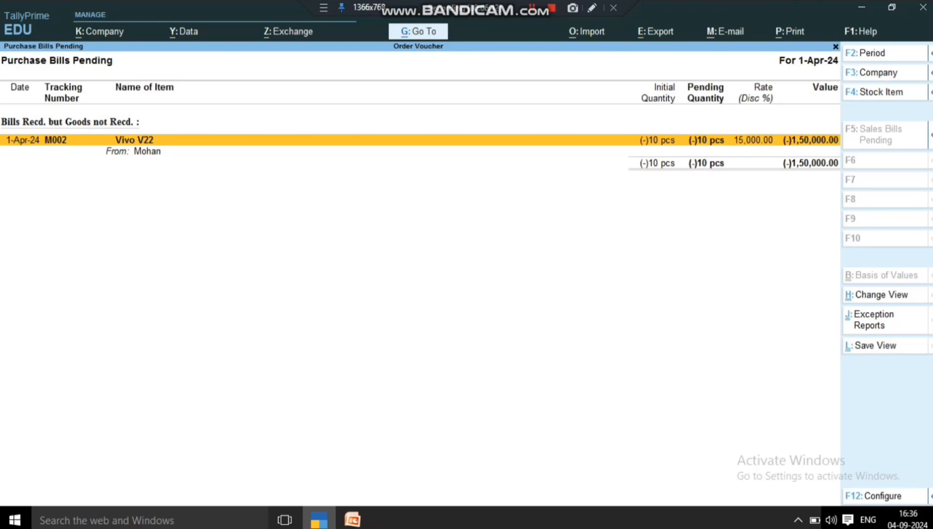
key("Escape")
key("Escape")
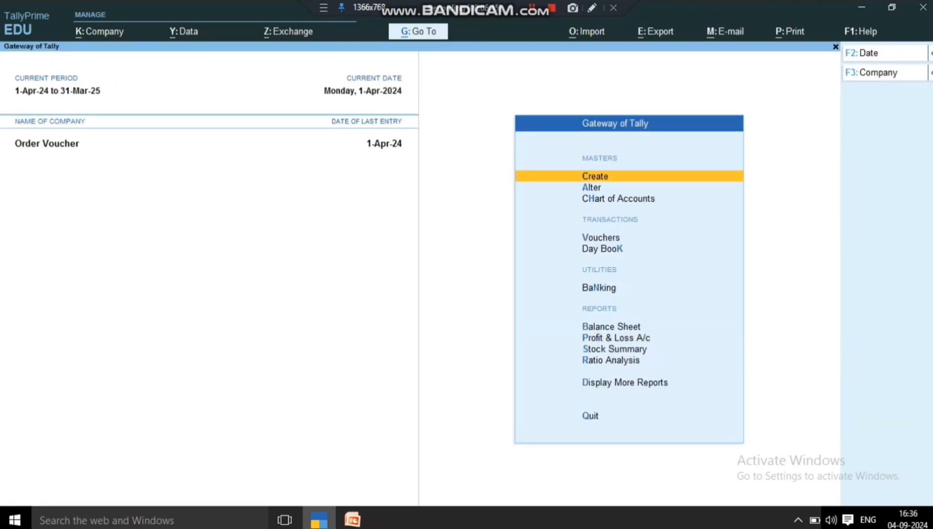
key("Escape")
key("Escape")
Start a new Receipt Note dated 1-Apr-24, select the supplier as the party, and accept the default receipt and party details
key("Down")
key("Down")
key("Down")
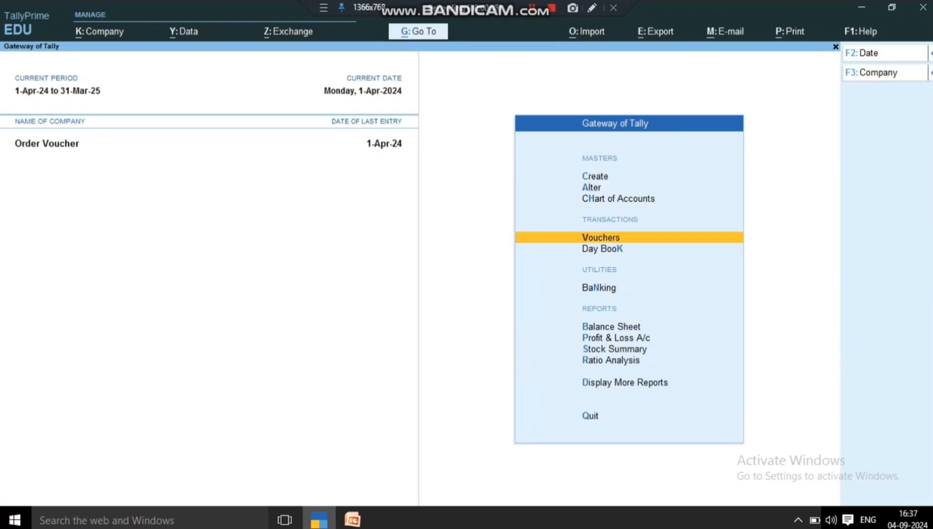
key("Return")
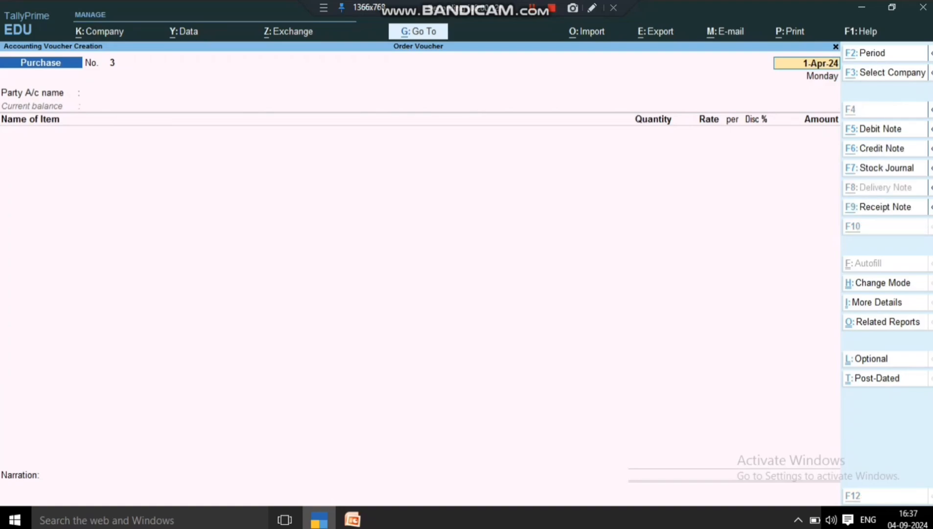
key("alt+F9")
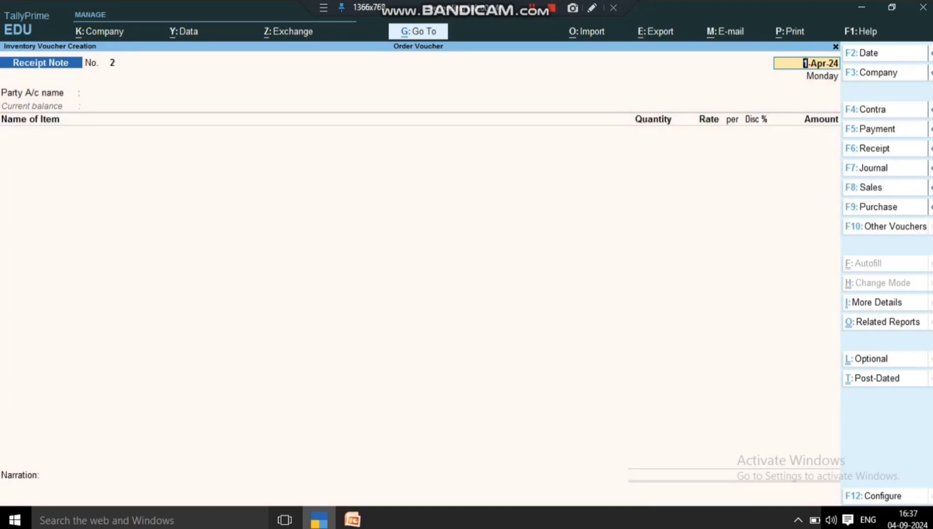
key("Return")
key("Down")
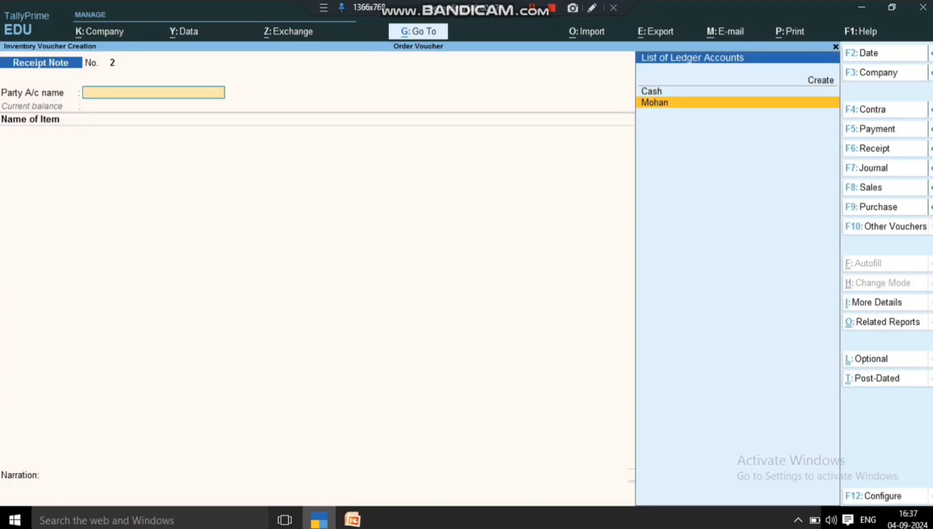
key("Return")
key("Return")
key("Return")
key("Return")
key("Return")
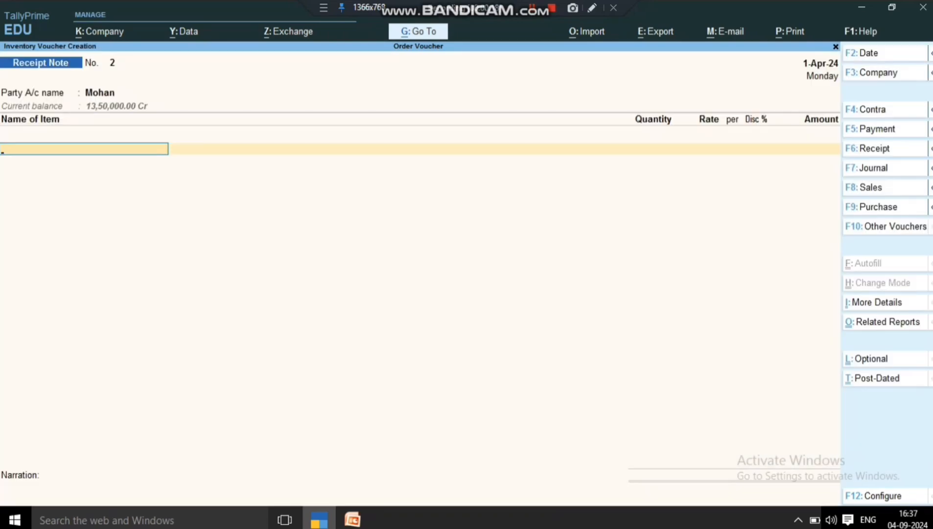
Add Vivo V22 to the Receipt Note and link it to the pending tracking number M002
key("Down")
key("Down")
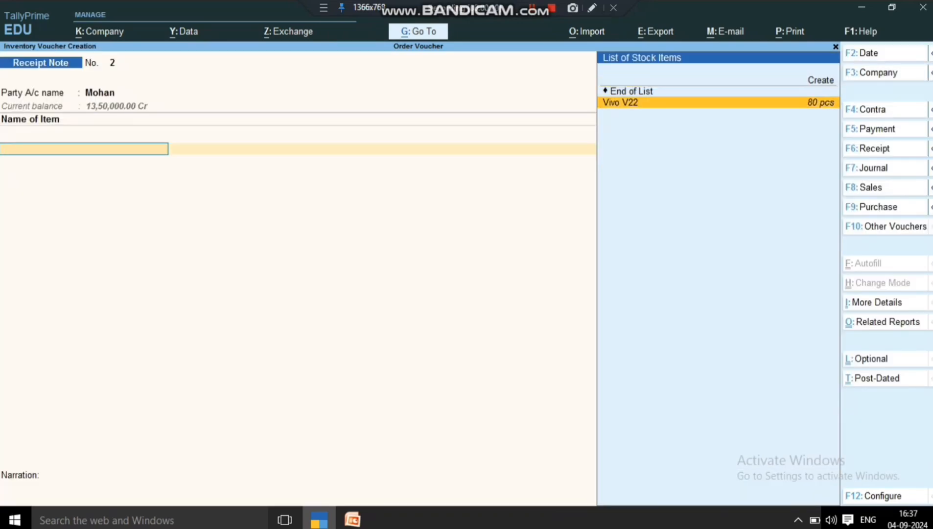
key("Return")
key("Return")
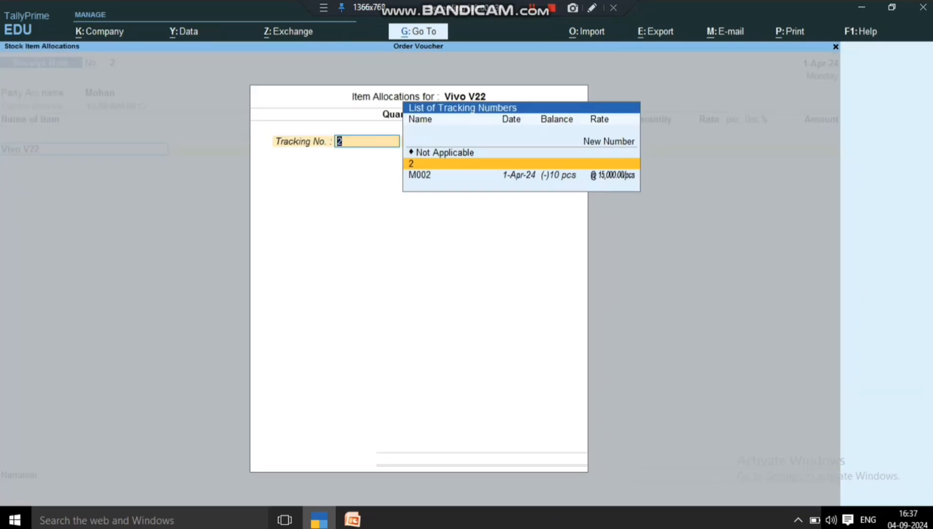
key("Down")
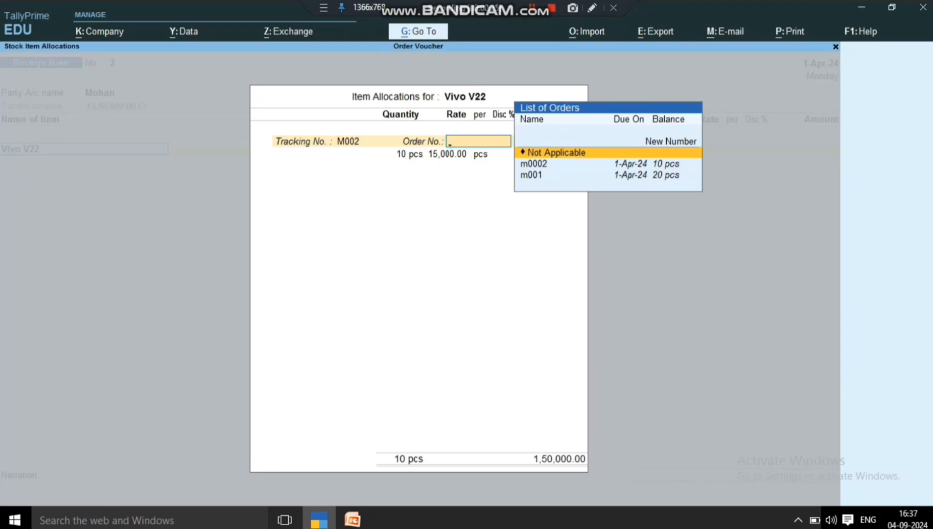
Set the order number to Not Applicable and accept 10 pcs at 15,000 without discount
key("Return")
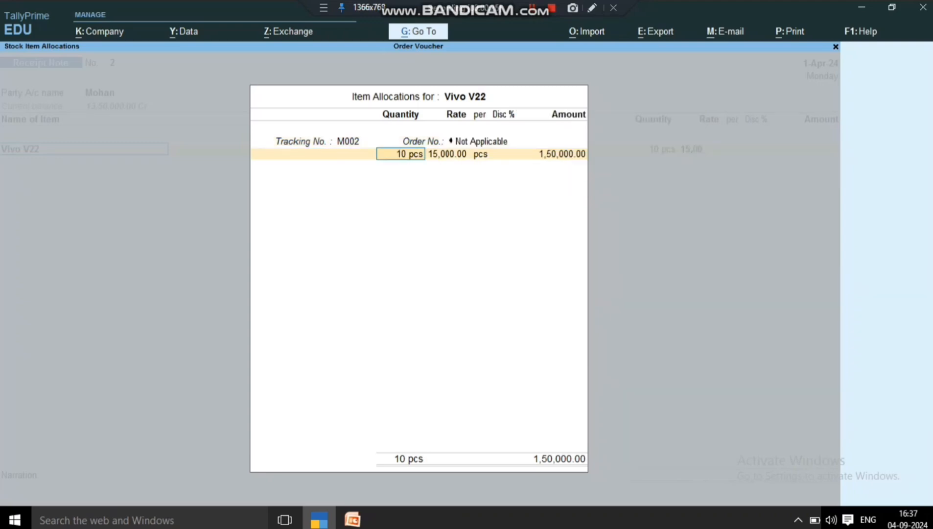
key("Return")
key("Return")
key("Return")
key("Return")
key("Return")
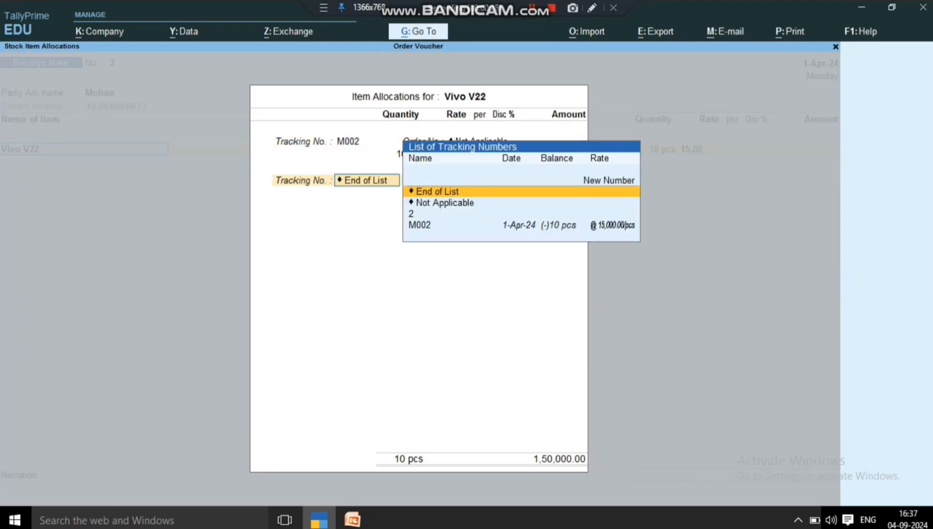
End the allocation and item lists, save the Receipt Note, and leave voucher entry
key("Return")
key("Return")
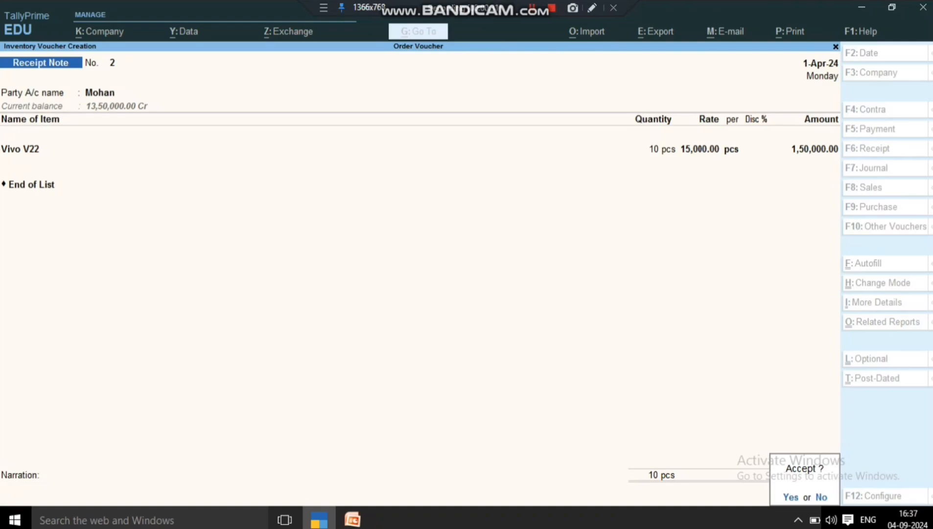
key("Return")
key("Escape")
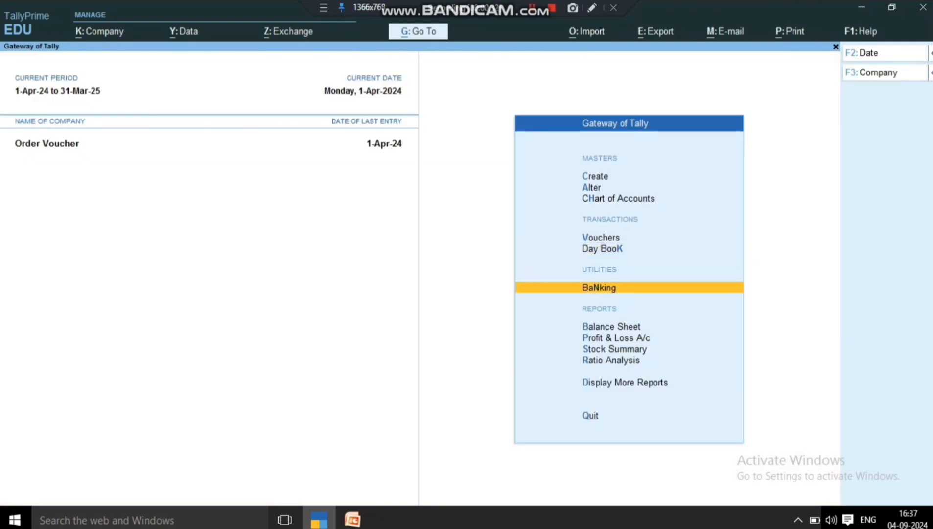
Drill down from the Stock Summary to the April vouchers of Vivo V22 to check the inward entries, and close the report
key("Down")
key("Down")
key("Down")
key("Return")
key("Return")
key("Return")
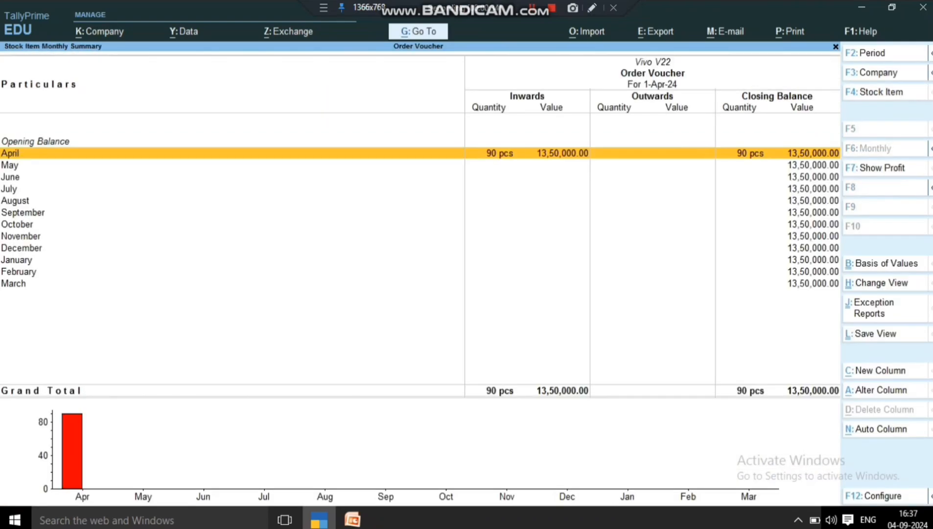
key("Return")
key("Down")
key("Up")
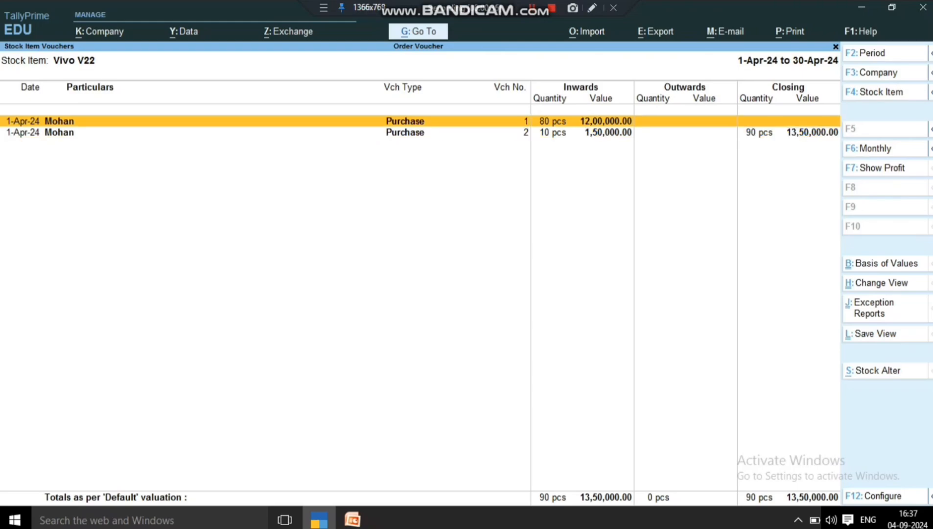
key("Down")
key("Up")
key("Escape")
key("Escape")
key("Escape")
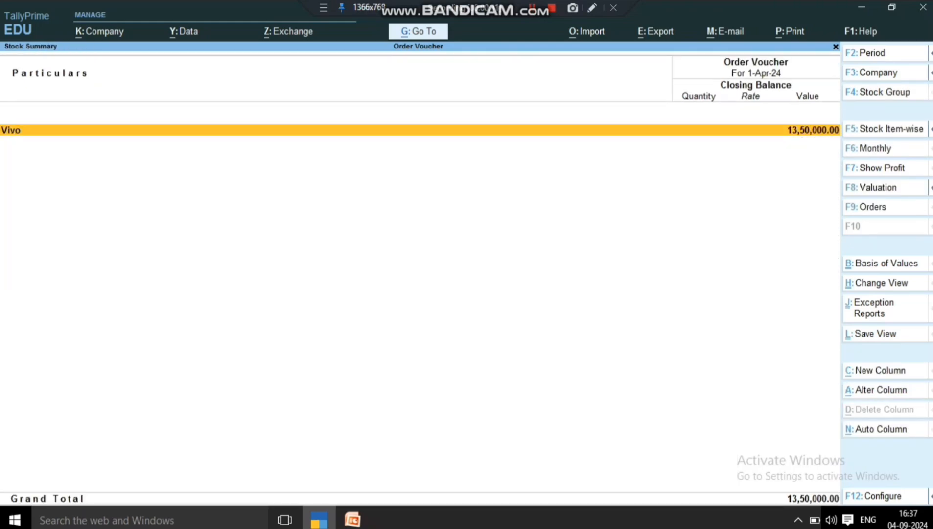
key("Escape")
Reopen the Stock Summary down to Vivo V22's April vouchers, examine the second purchase entry, and return to the Gateway of Tally
key("Return")
key("Return")
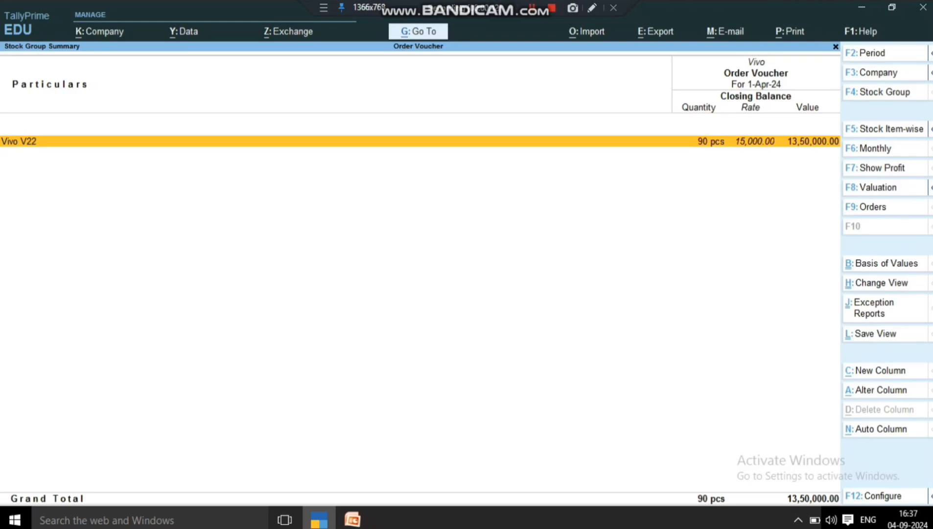
key("Return")
key("Return")
key("Down")
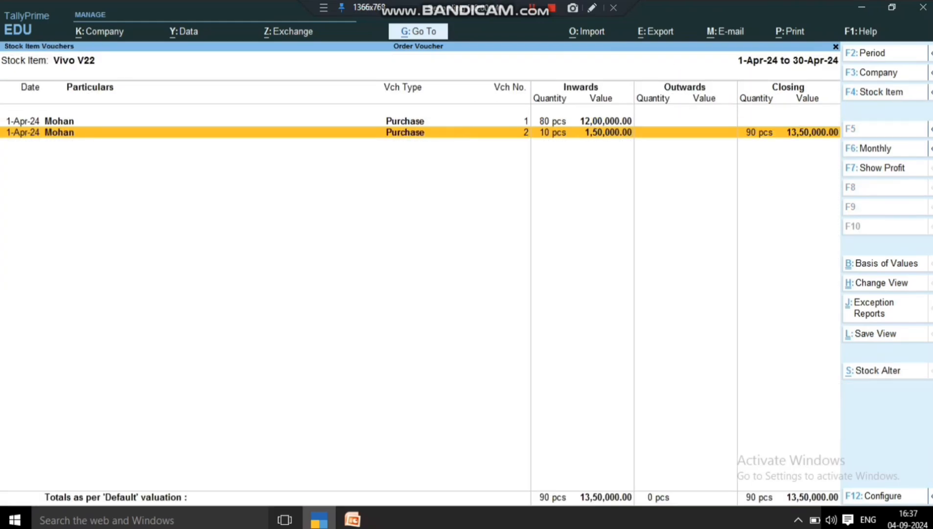
key("Escape")
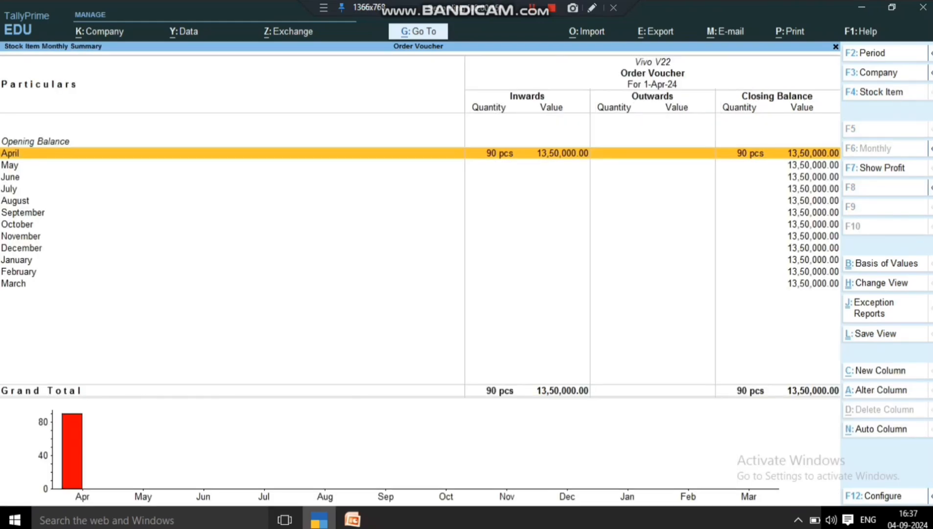
key("Escape")
key("Escape")
key("Escape")
Drill down from Purchase Accounts in the Profit & Loss A/c to the April vouchers of the Purchase A/c ledger
key("Up")
key("Return")
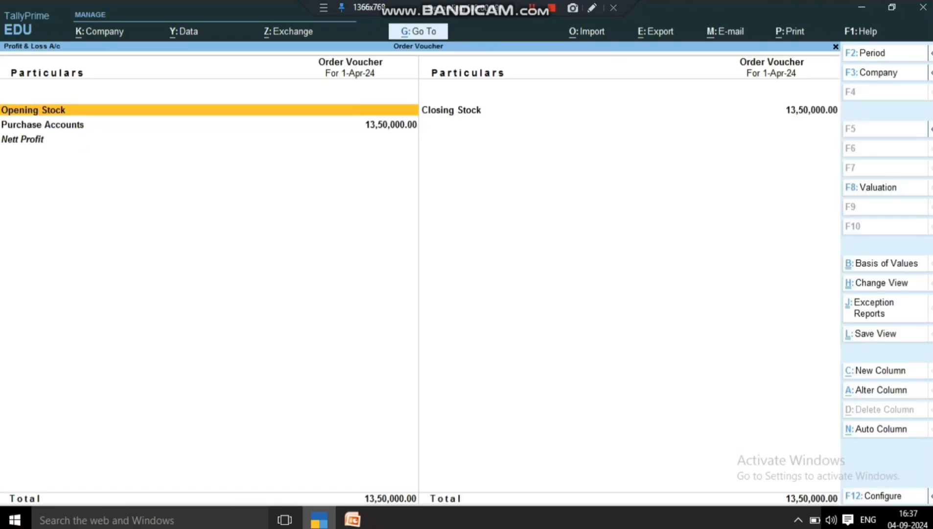
key("Down")
key("Return")
key("Return")
key("Return")
key("Down")
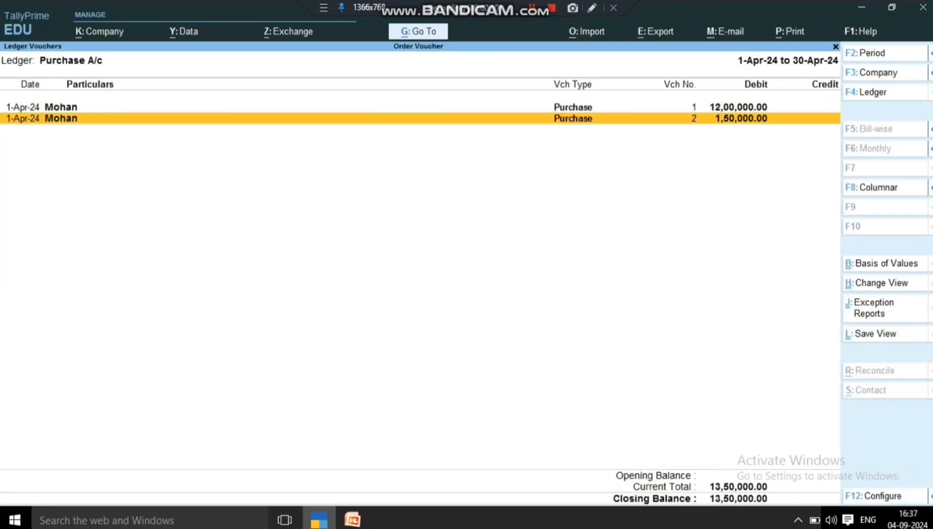
key("Up")
key("Down")
Open purchase voucher No. 2 from the Purchase A/c ledger to examine it, and return to the Gateway of Tally
key("Escape")
key("Return")
key("Return")
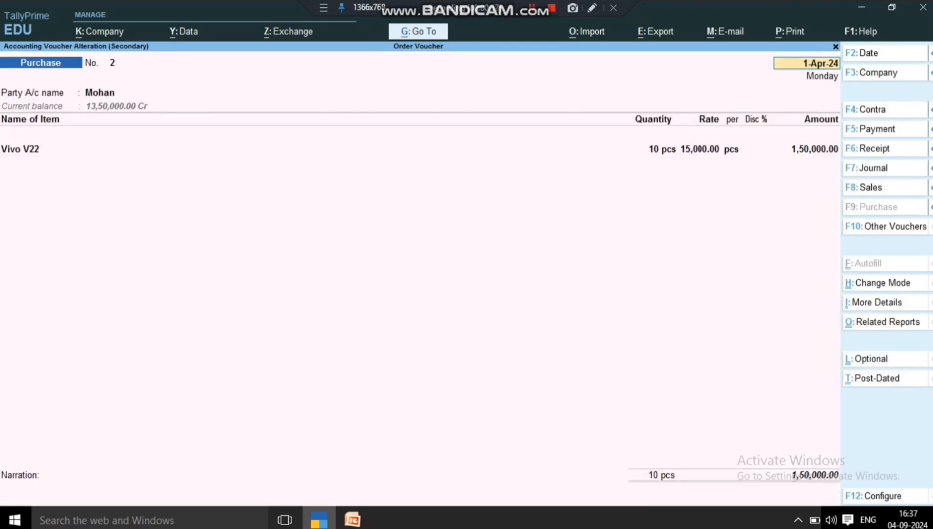
key("Escape")
key("Escape")
key("Escape")
key("Escape")
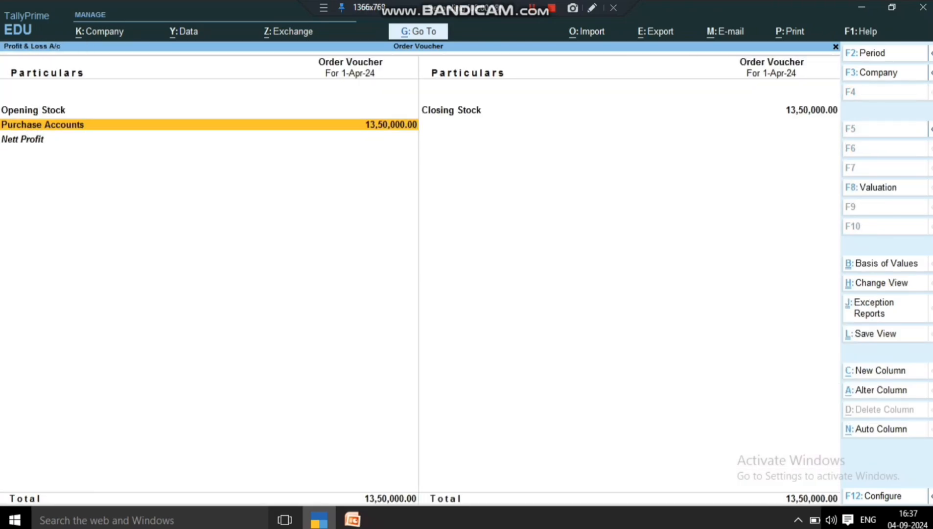
key("Escape")
key("Escape")
key("Escape")
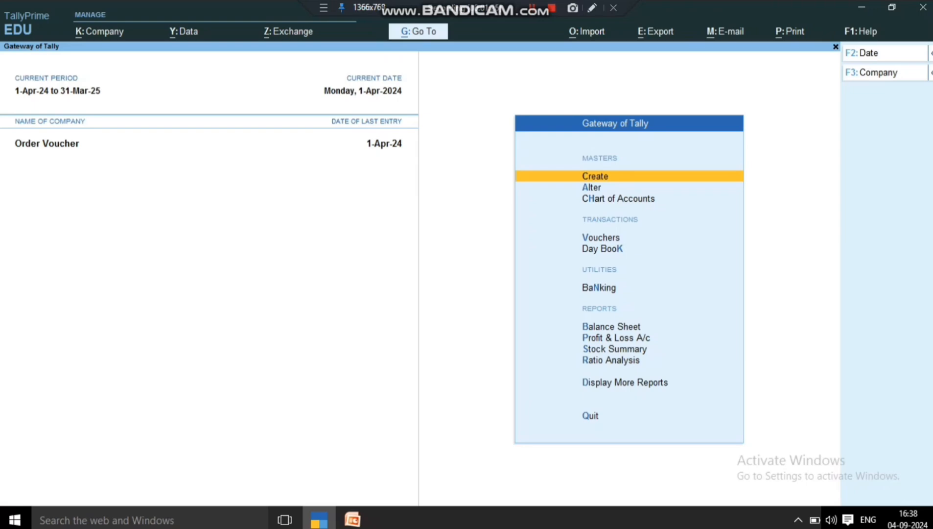
Open voucher entry and change the voucher type to Debit Note
key("Down")
key("Down")
key("Down")
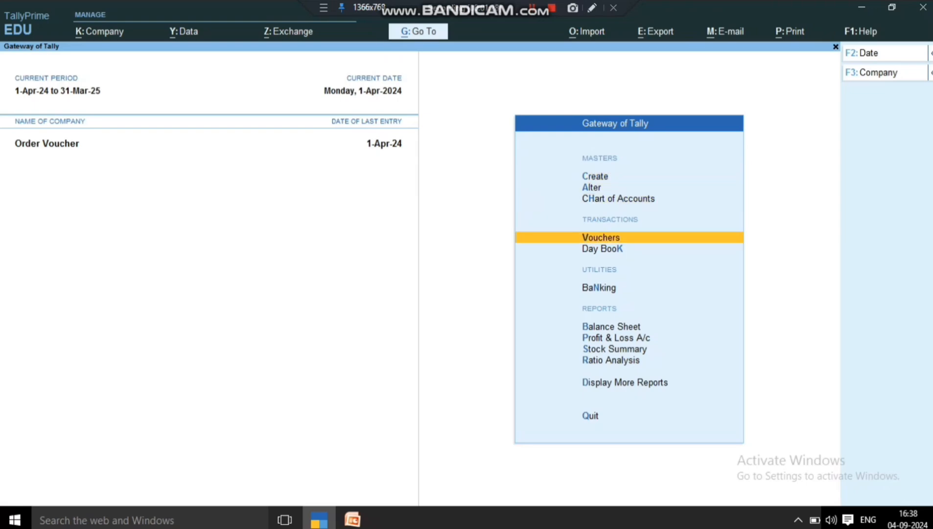
key("Return")
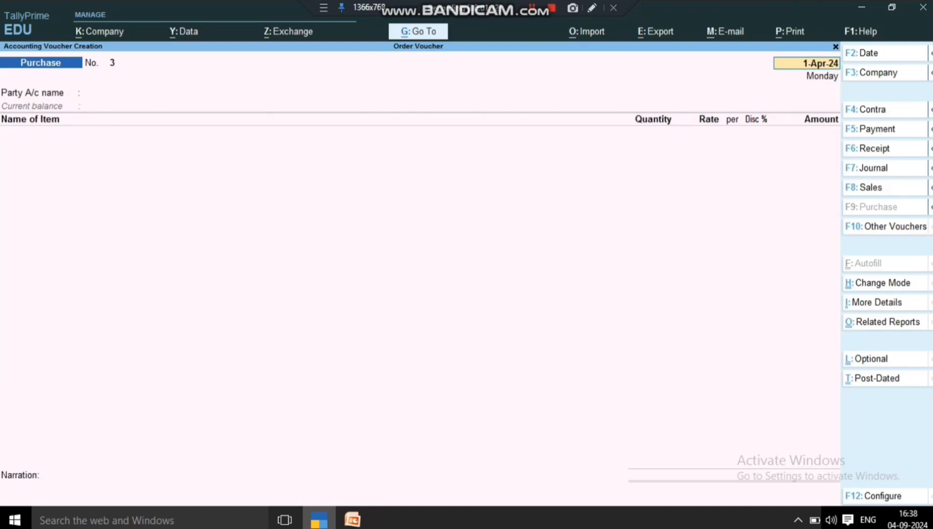
key("F10")
key("Down")
key("Down")
key("Up")
key("Up")
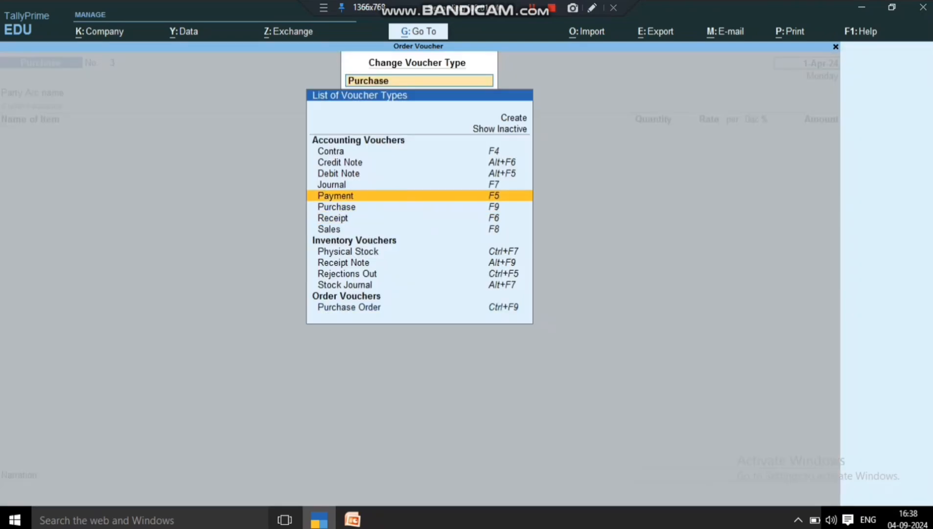
key("Up")
key("Up")
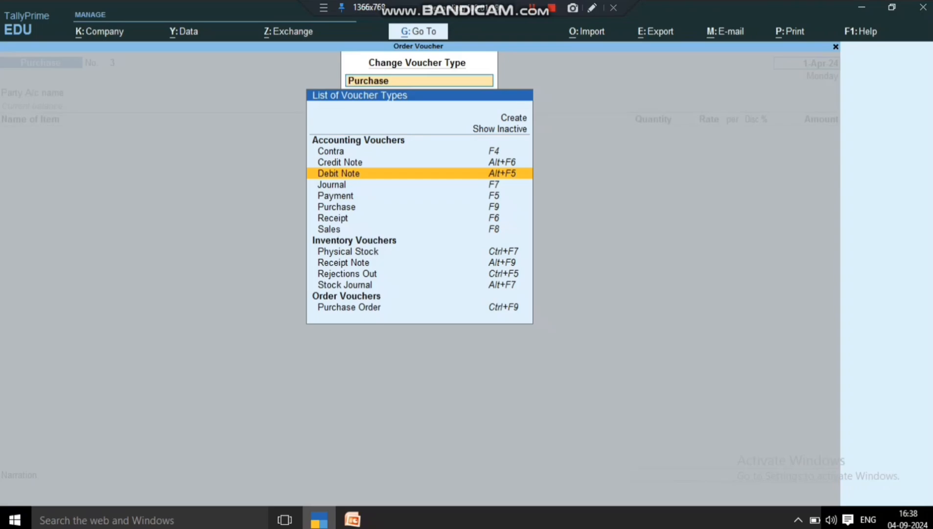
key("Return")
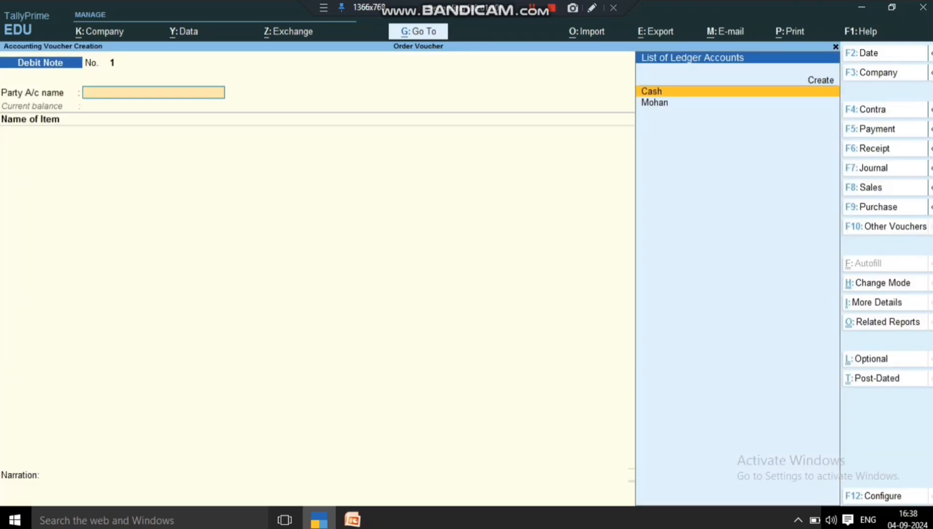
Select the supplier as the Debit Note's party and accept the default party details
key("Down")
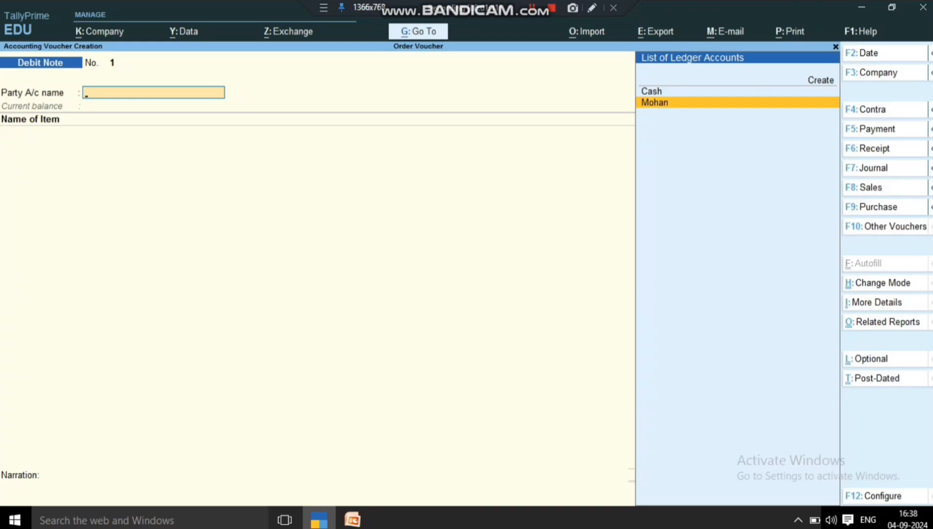
key("Return")
key("ctrl+a")
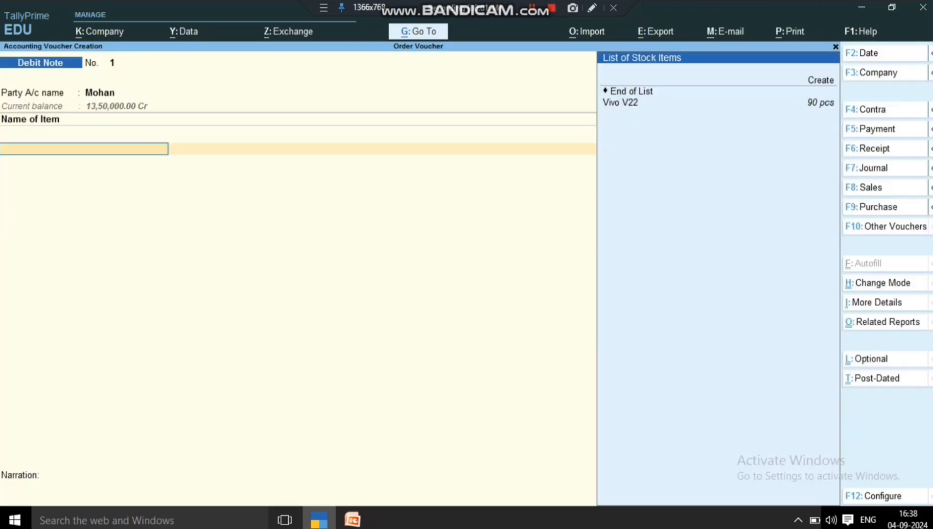
Add Vivo V22 to the Debit Note with tracking number Not Applicable and order number m0002
key("Return")
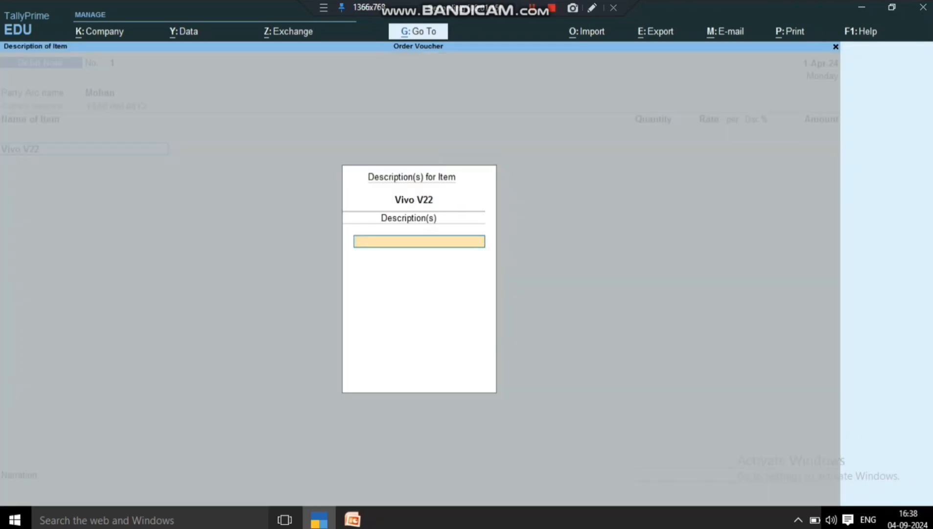
key("Return")
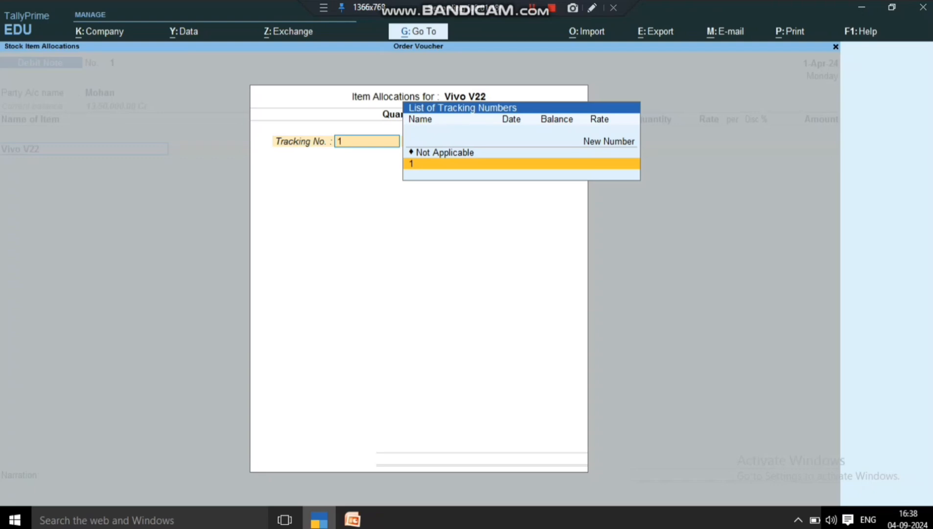
key("Up")
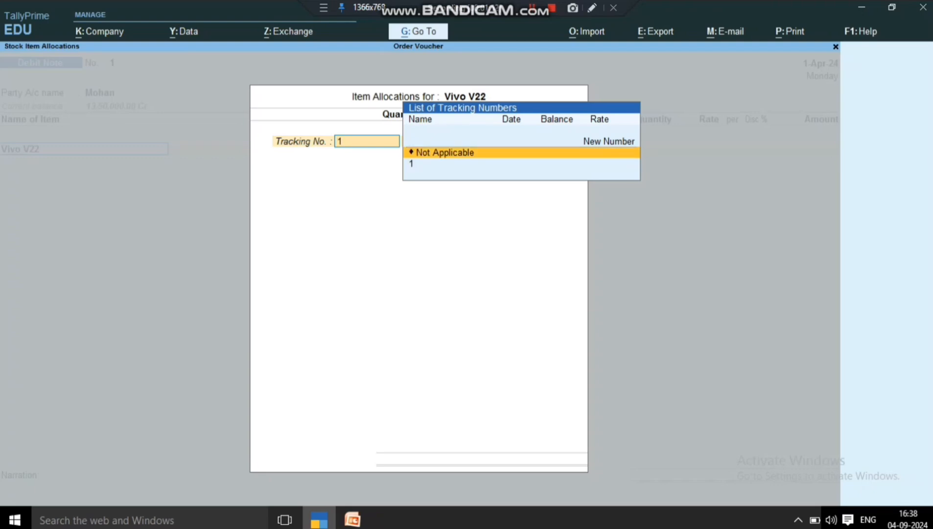
key("Return")
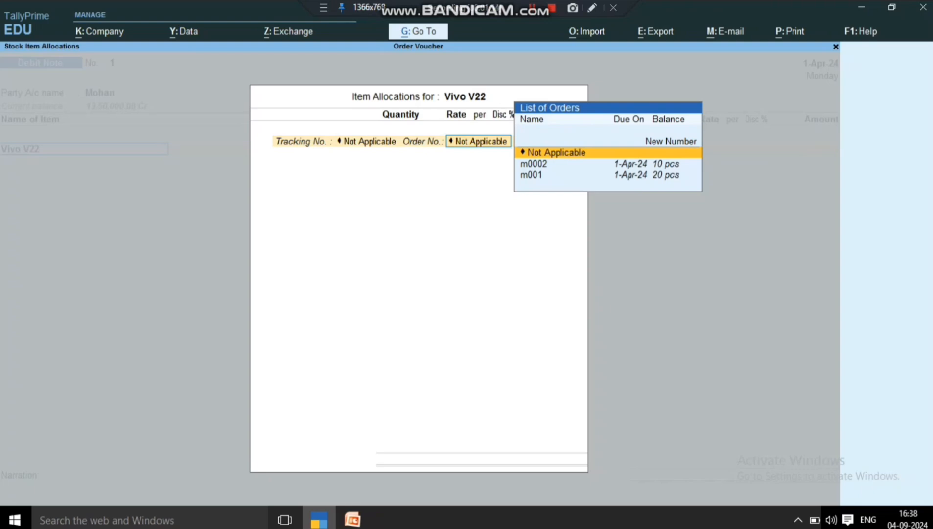
key("Down")
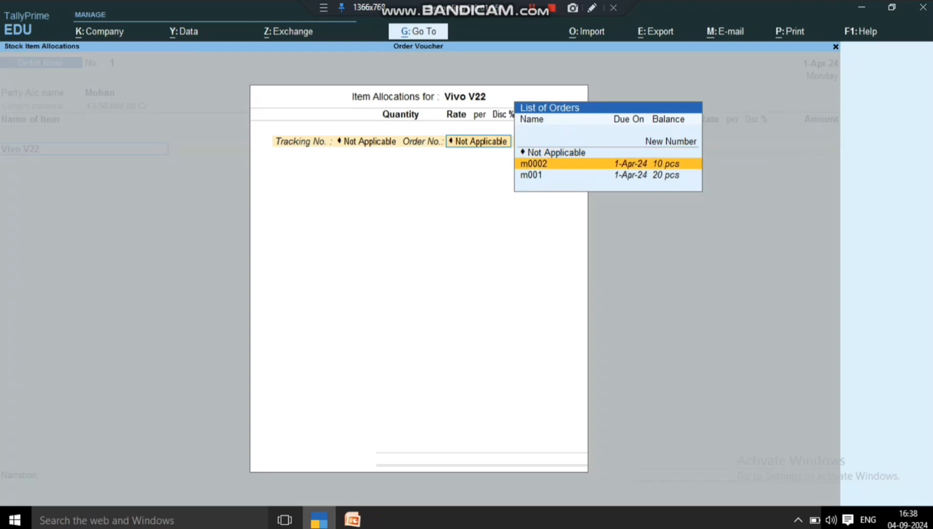
key("Return")
Set the returned Vivo V22 quantity to 2 pcs, keeping the rate of 15,000 per piece
key("BackSpace")
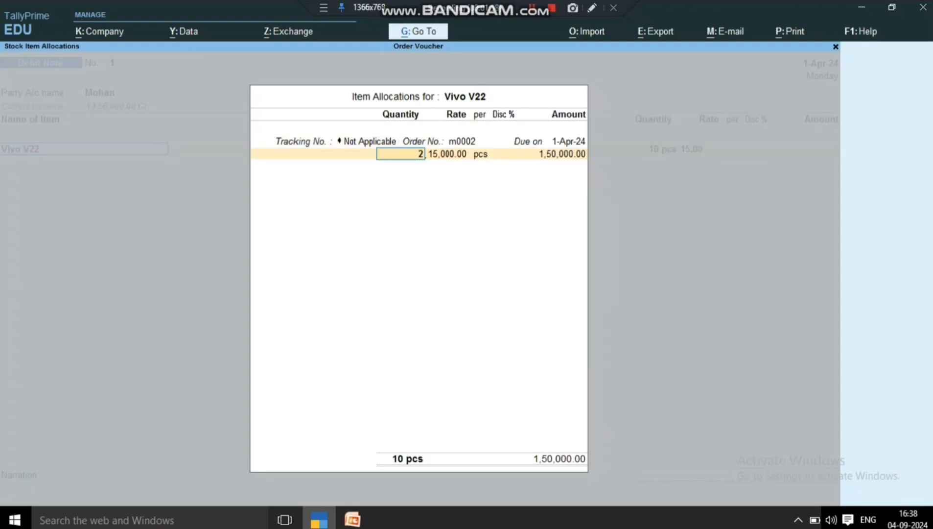
type("2")
key("Return")
key("Return")
key("Return")
key("Return")
key("Return")
key("Return")
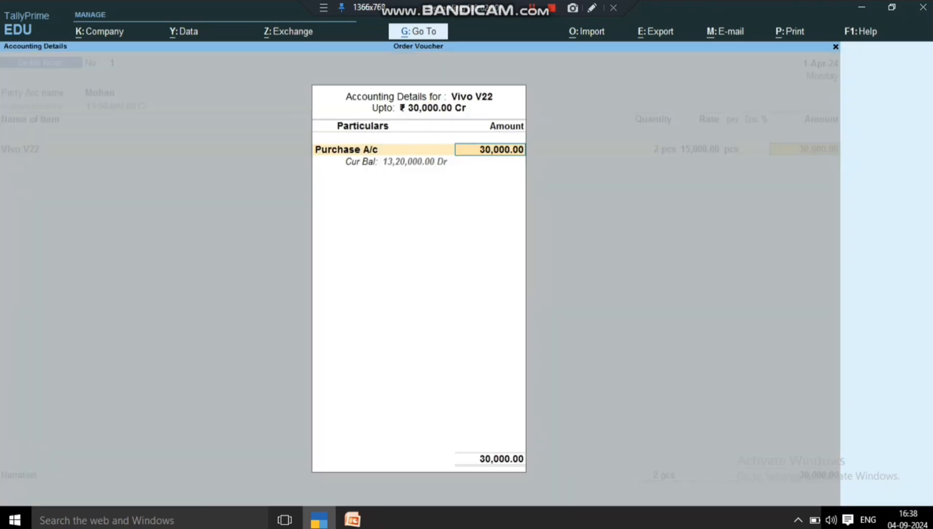
Go back through the Vivo V22 line and reopen the ledger selection of its accounting allocation
key("Return")
key("Return")
key("Return")
key("Return")
key("Escape")
key("BackSpace")
key("BackSpace")
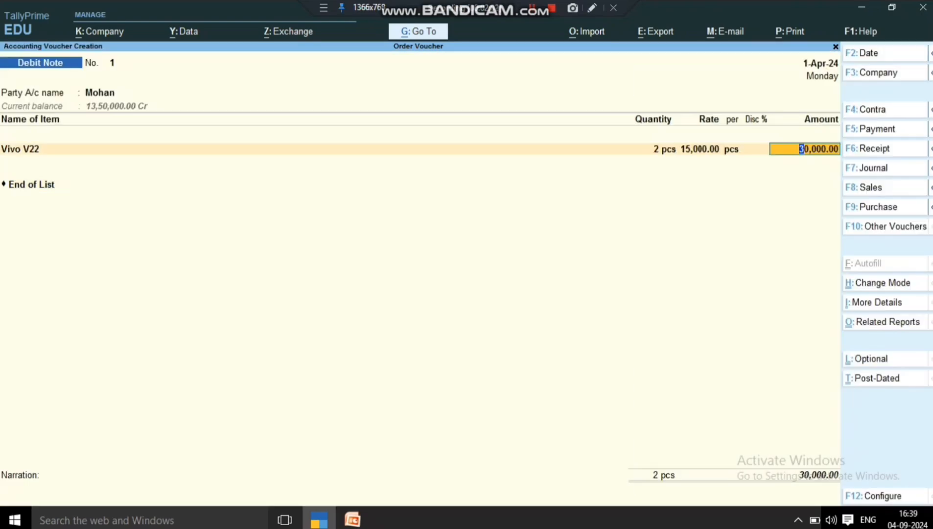
key("BackSpace")
key("Return")
key("Return")
key("Return")
key("Return")
key("Return")
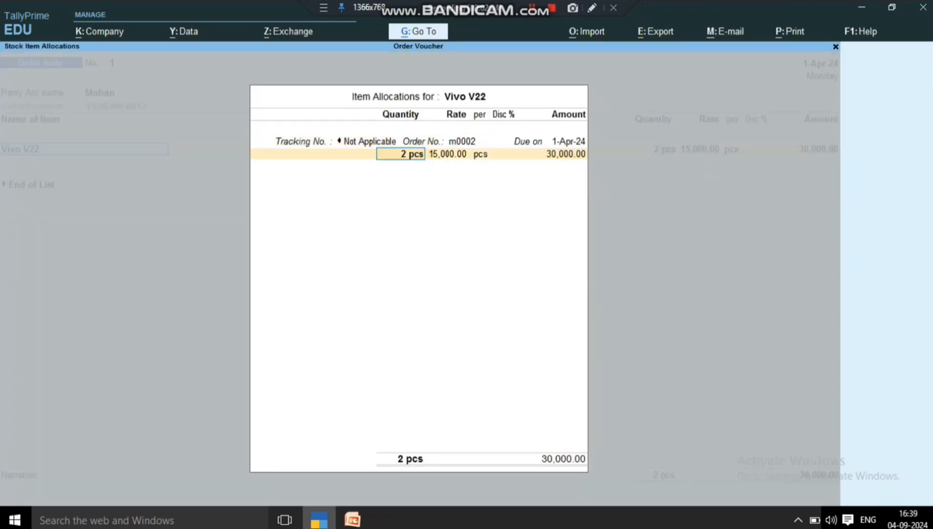
key("Return")
key("Return")
key("Return")
key("Return")
key("Return")
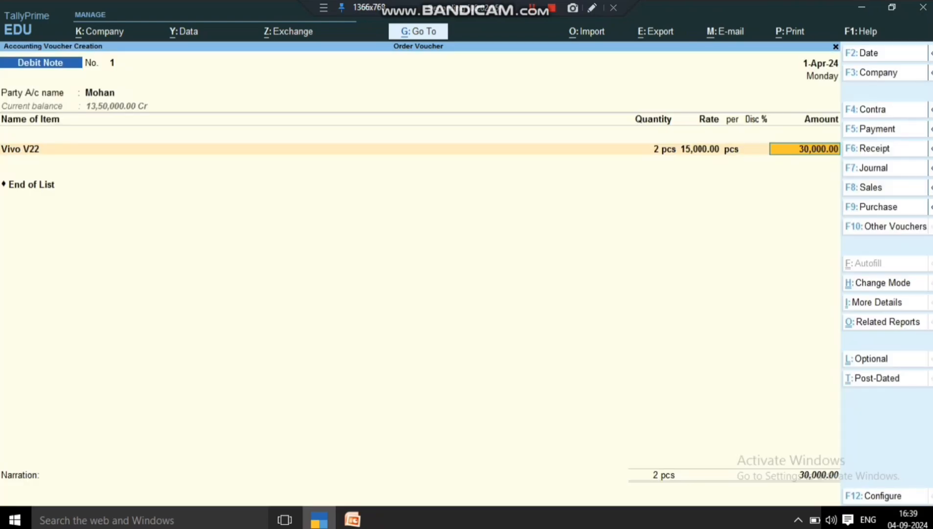
key("Return")
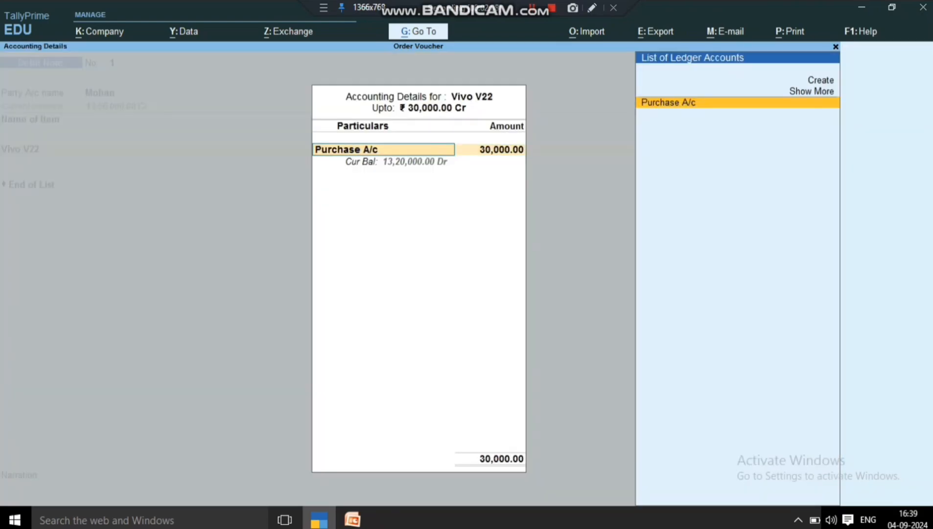
Create a Purchase Return ledger under Purchase Accounts for the item's accounting allocation
key("alt+c")
type("Pur")
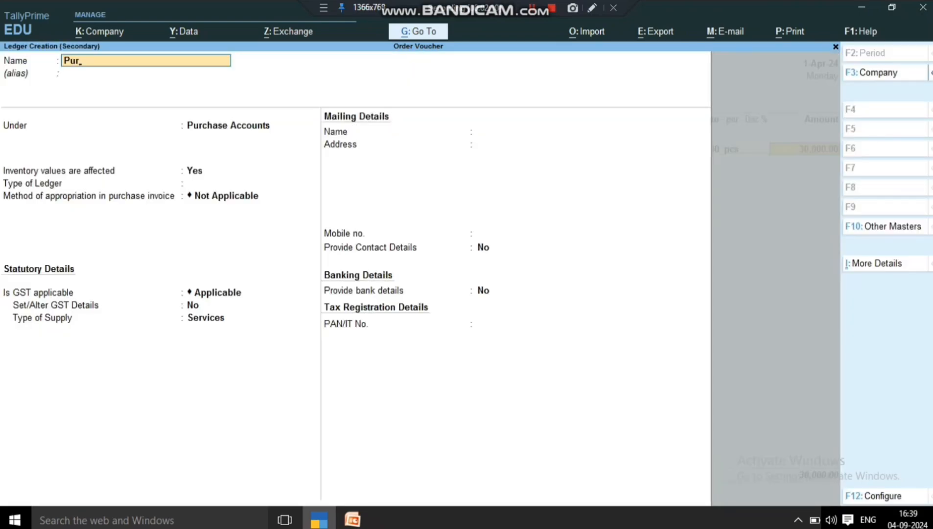
type("chase Return")
key("Return")
key("Return")
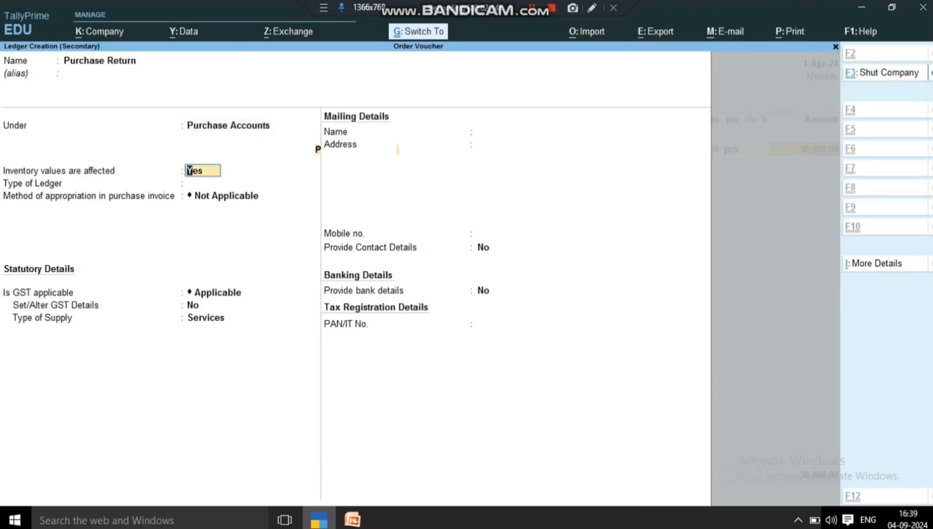
key("ctrl+a")
Adjust the 30,000 Debit Note amount against bill reference m0002 and save the voucher
key("Return")
key("Return")
key("Return")
key("Return")
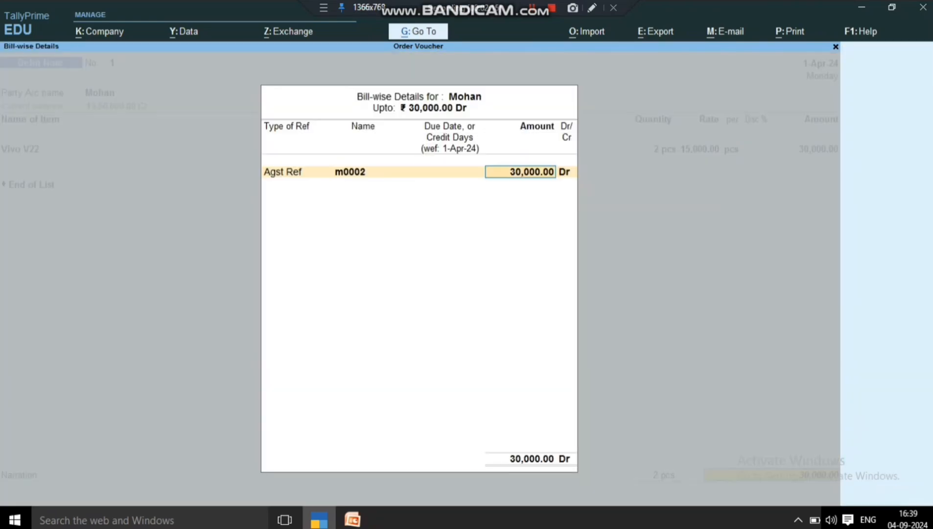
key("Return")
key("Return")
key("Return")
key("Escape")
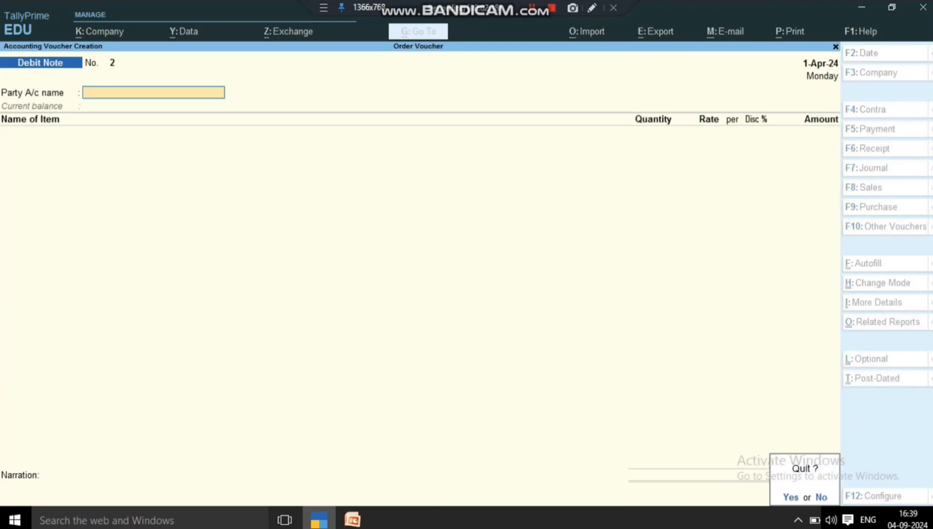
key("Return")
key("Escape")
key("Escape")
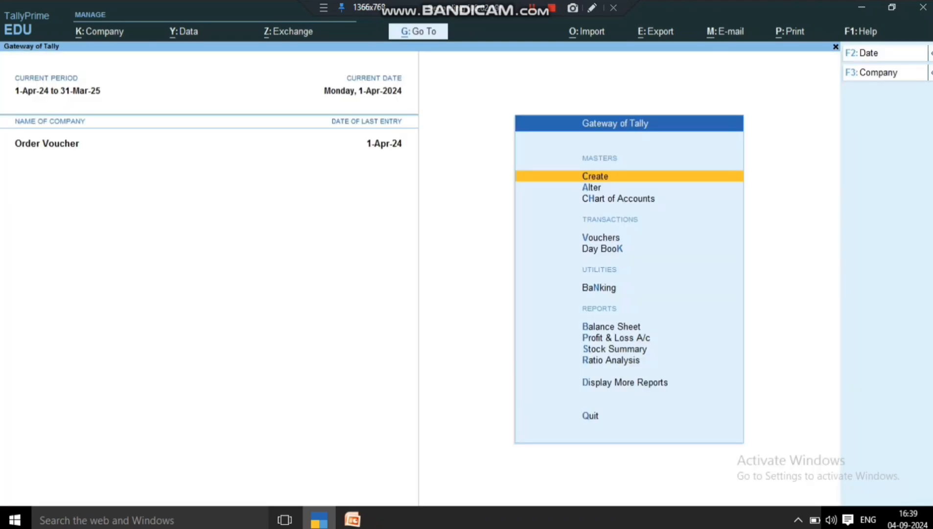
Drill down from the Stock Summary to the April stock item vouchers of Vivo V22
key("Down")
key("Down")
key("Down")
key("Down")
key("Down")
key("Down")
key("Down")
key("Down")
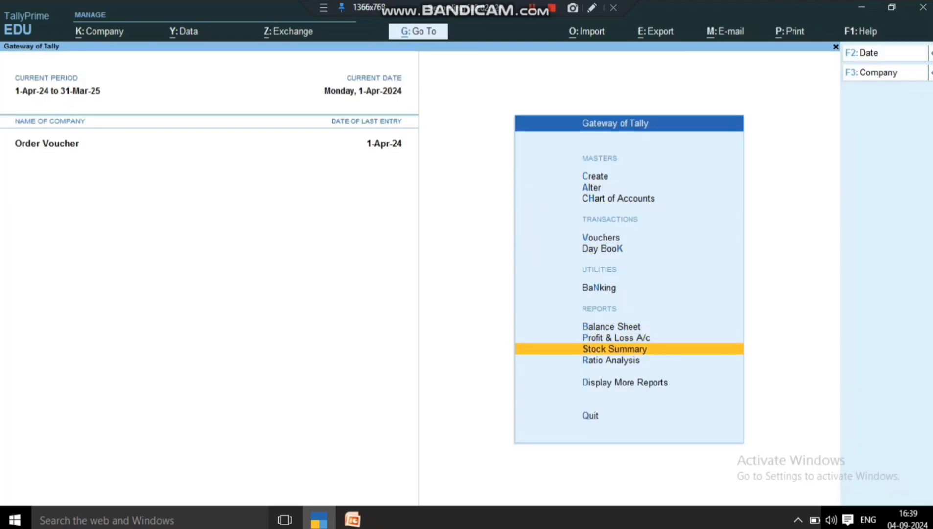
key("Return")
key("Return")
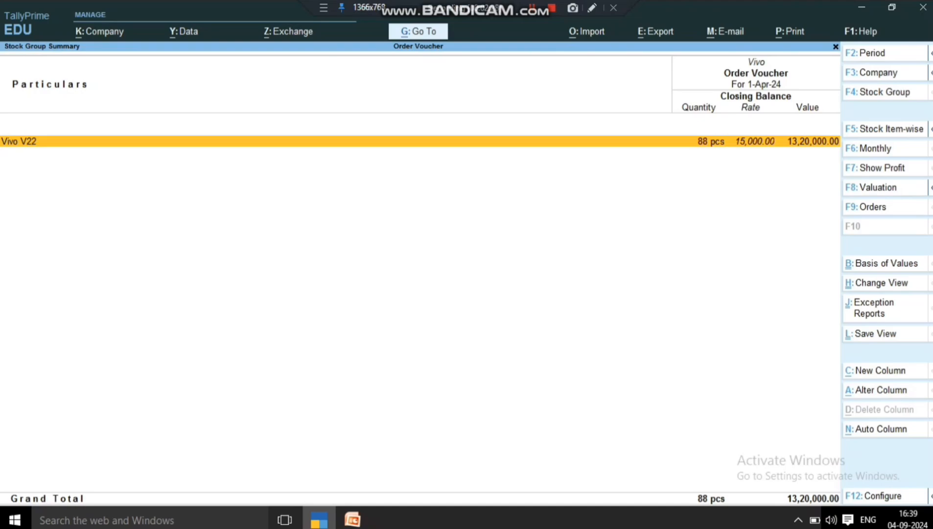
key("Return")
key("Return")
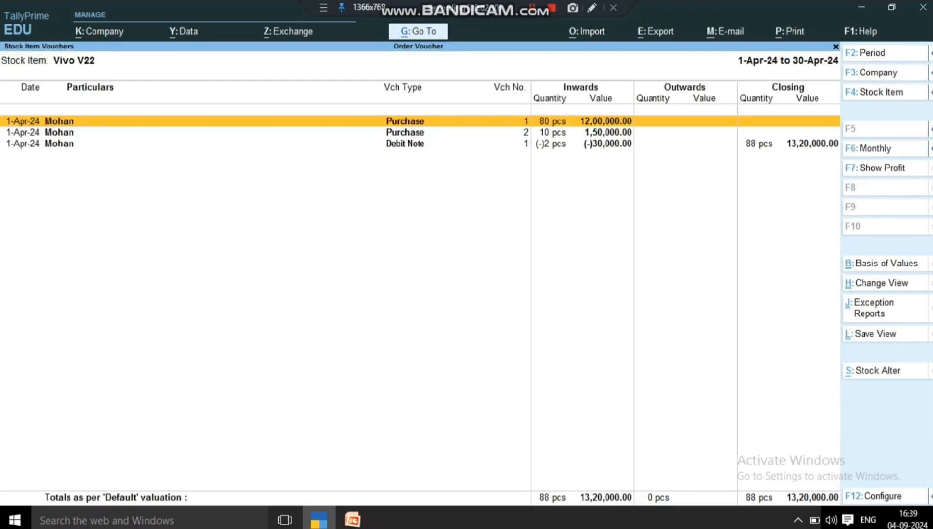
Examine the second purchase and the Debit Note entries of Vivo V22, and return to the Gateway of Tally
key("Down")
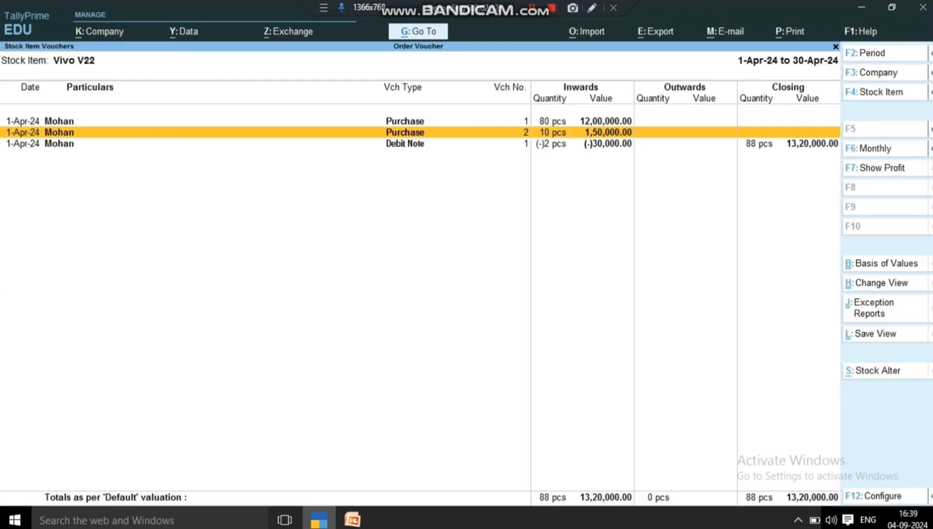
key("Down")
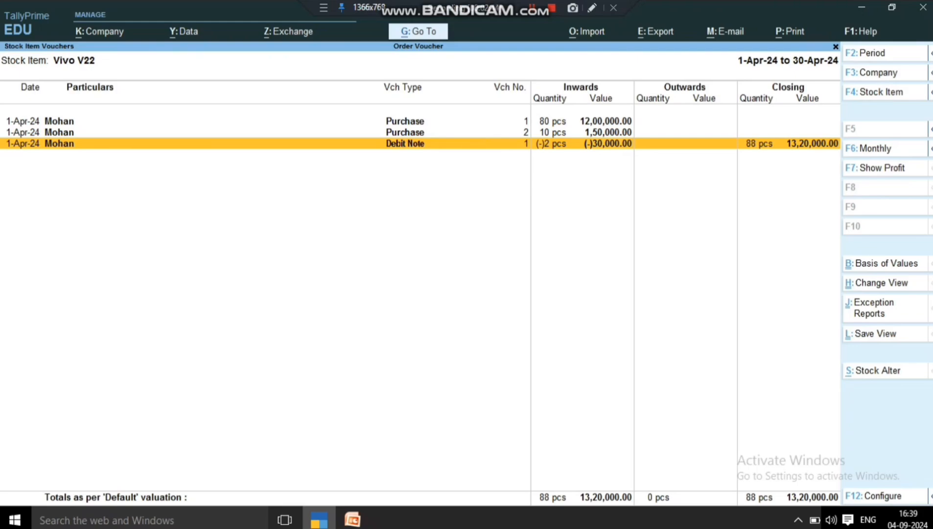
key("Escape")
key("Escape")
key("Escape")
key("Escape")
key("Escape")
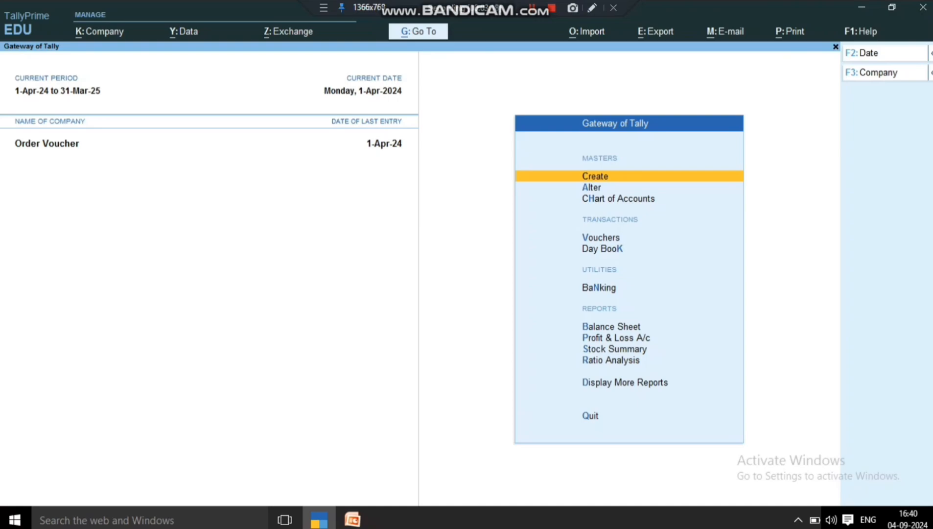
Find the Purchase Orders (Due Only) report and expand the voucher details of order m0002
key("alt+g")
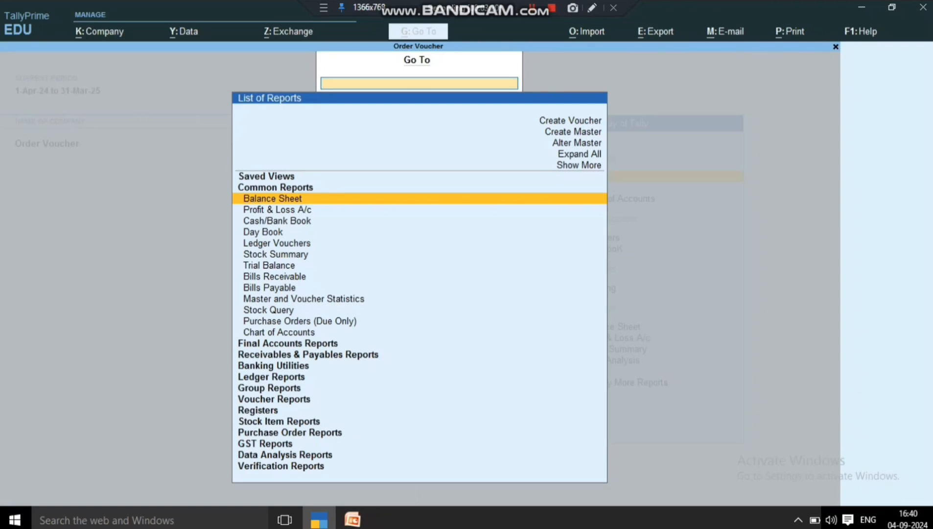
type("Pur")
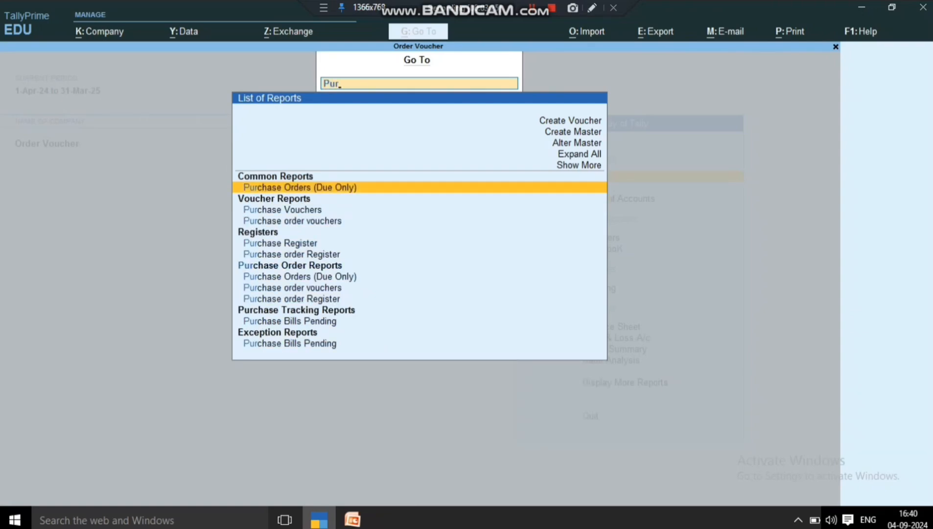
key("Return")
key("shift+Return")
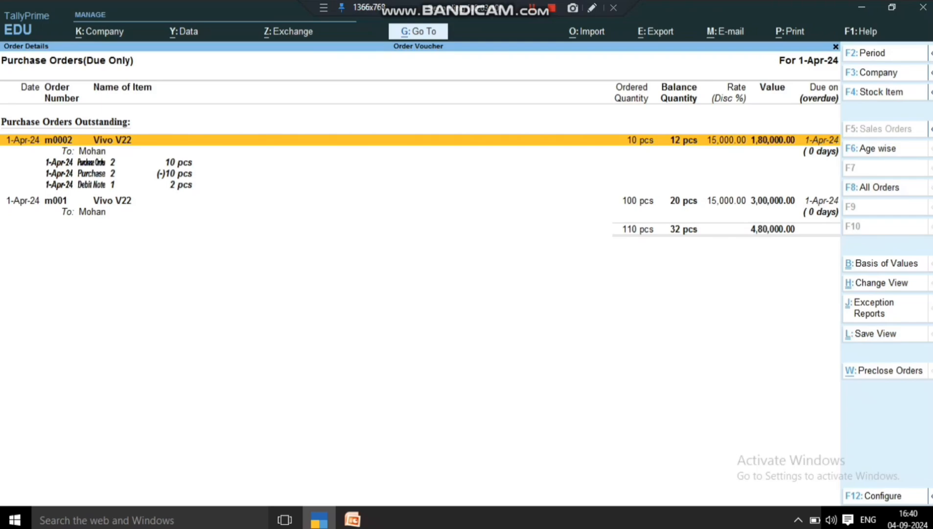
Extend the purchase orders report period to 1 May to examine the overdue orders, and close the report
key("F2")
key("Return")
type("1 ma")
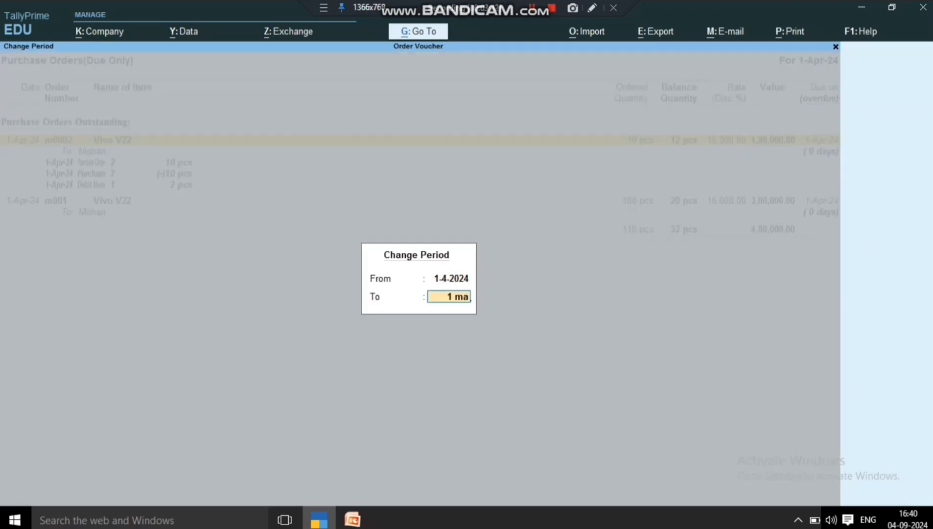
type("y")
key("Return")
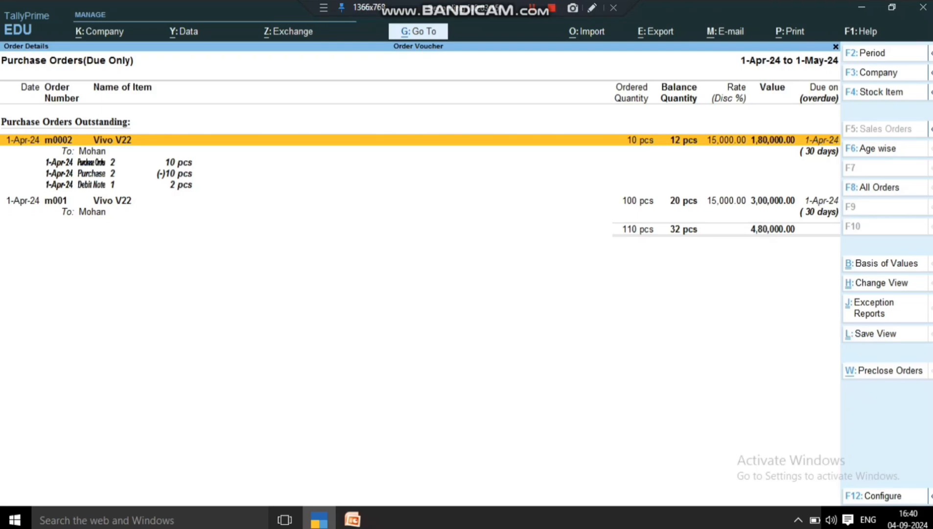
key("Escape")
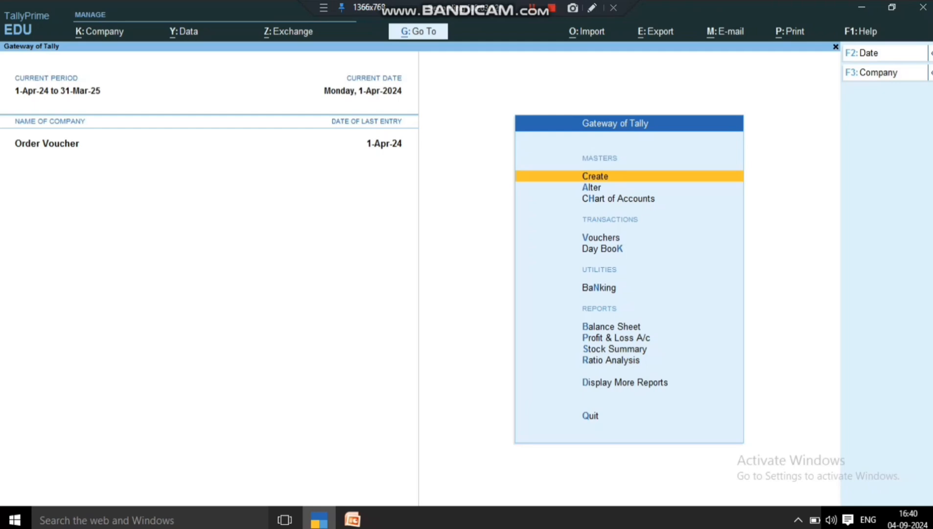
Start a Payment voucher with supplier reference number 1 dated 1-Apr-24
key("Down")
key("Down")
key("Down")
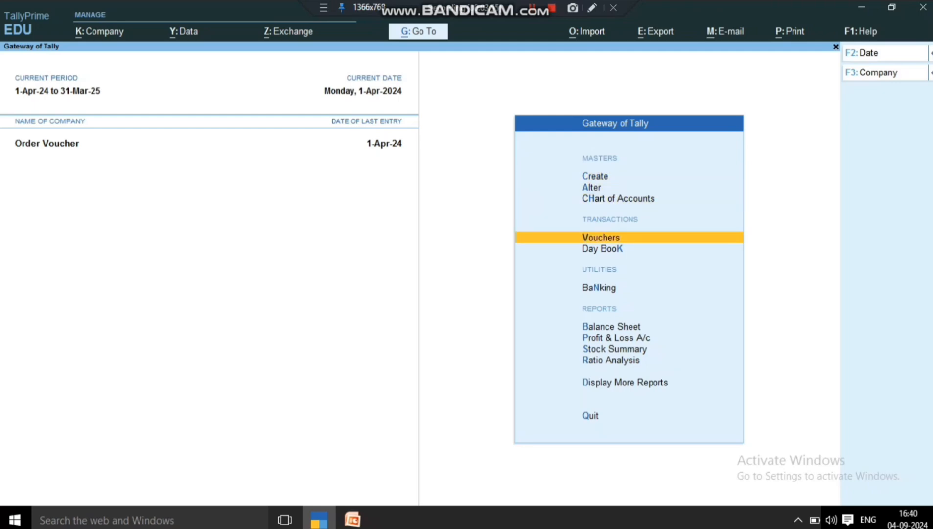
key("Return")
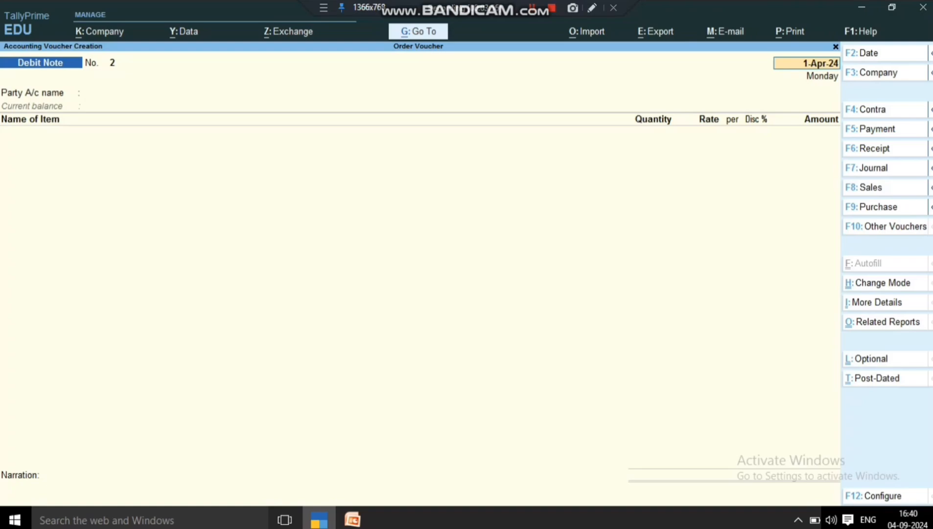
key("F5")
type("1")
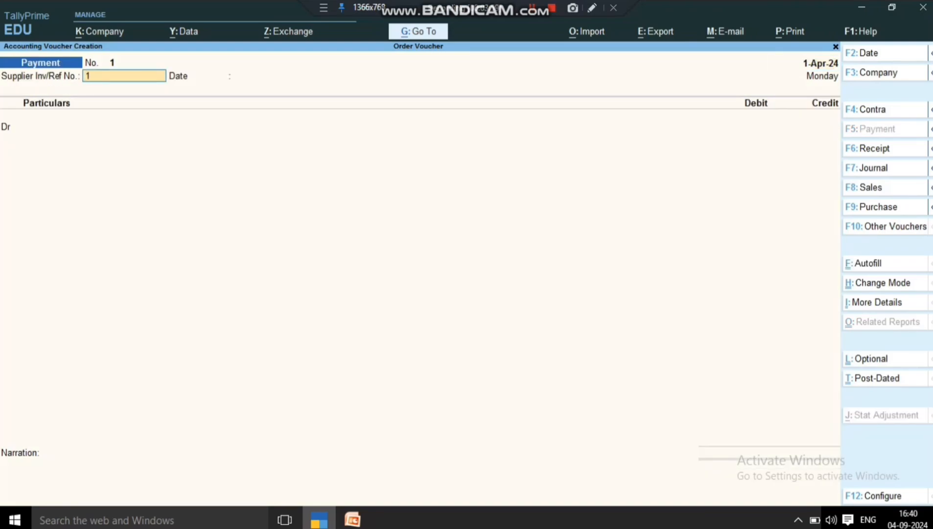
key("Return")
key("Return")
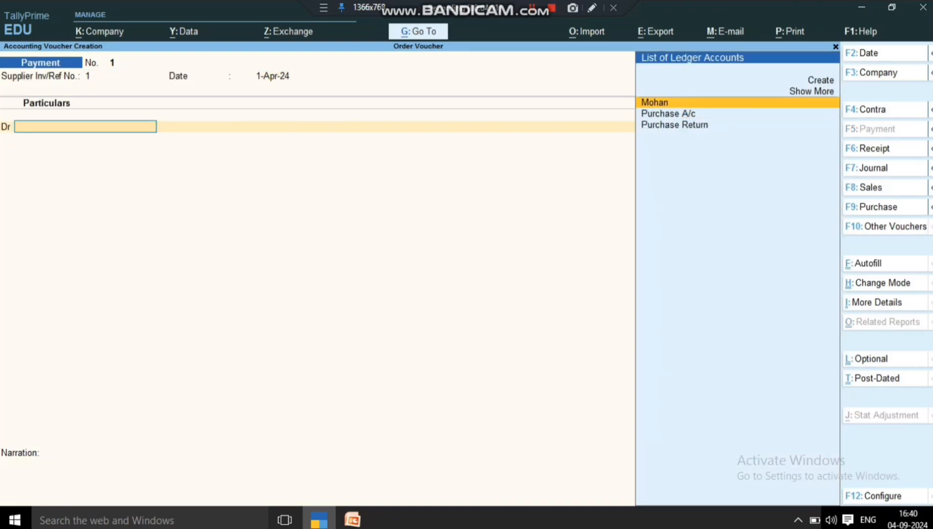
Debit the supplier 13,20,000, adjusting 1,20,000 against bill m0002 and 12,00,000 against bill m001
key("Return")
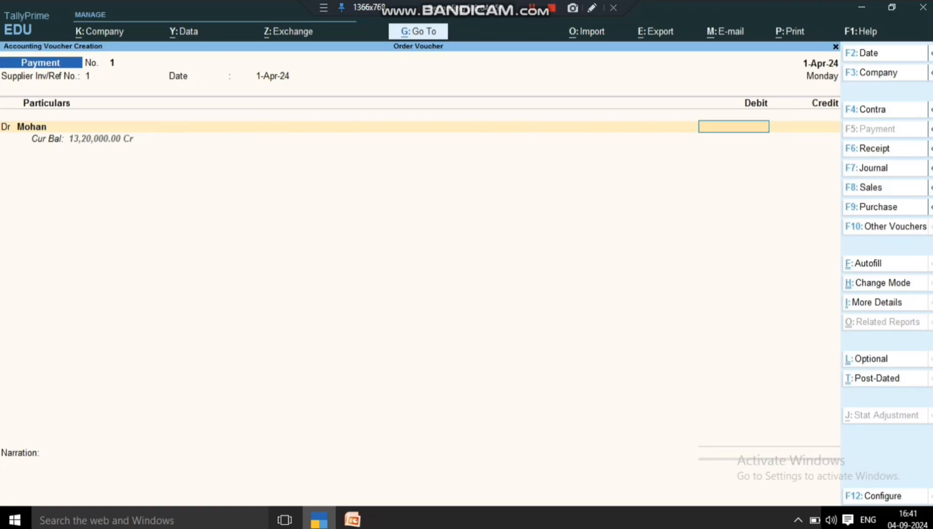
type("1320000")
key("Return")
key("Return")
key("Return")
key("Return")
key("Return")
key("Return")
key("Return")
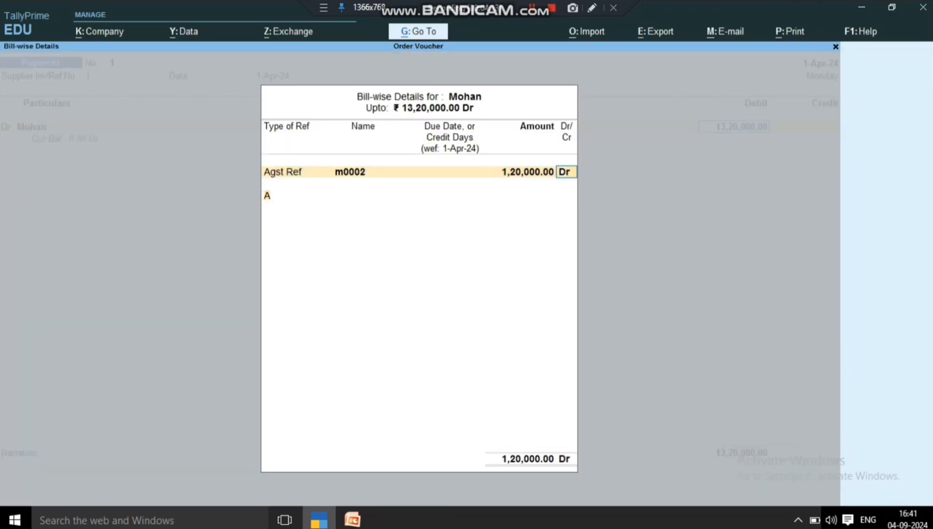
key("Return")
key("Return")
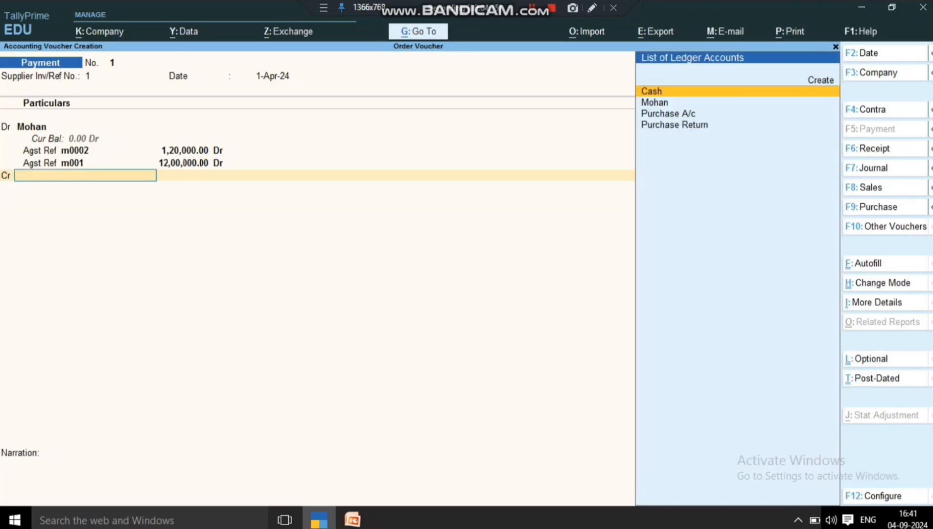
Credit Cash with 13,20,000, save the Payment voucher and return to the Gateway of Tally
key("Down")
key("Up")
key("Return")
key("Return")
key("Return")
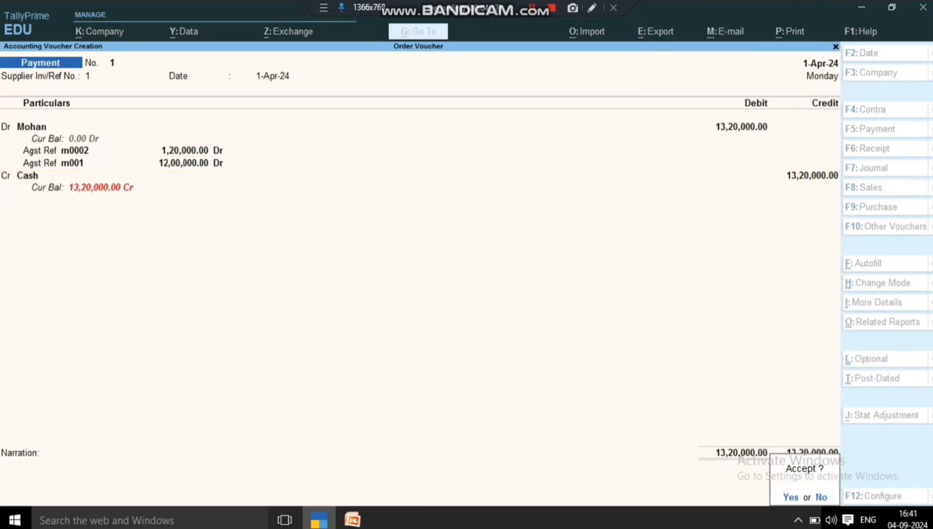
key("Return")
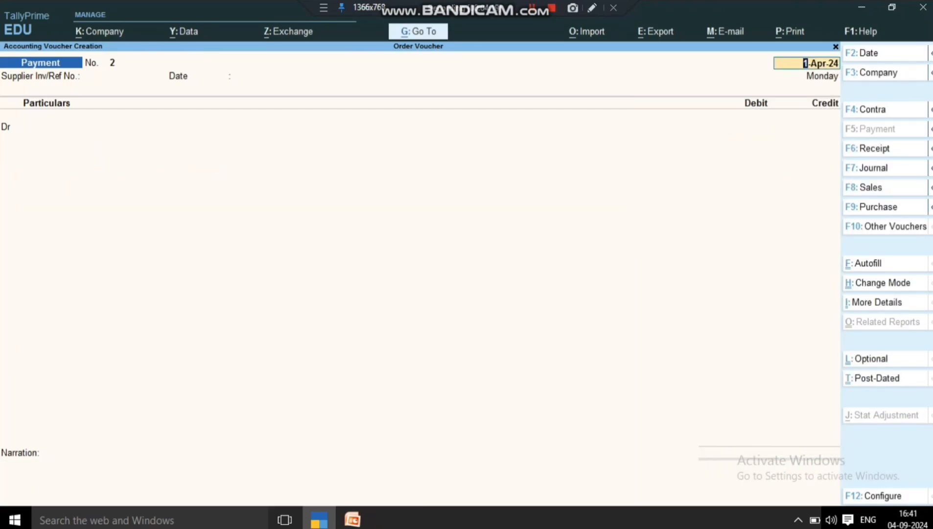
key("Escape")
key("y")
key("Escape")
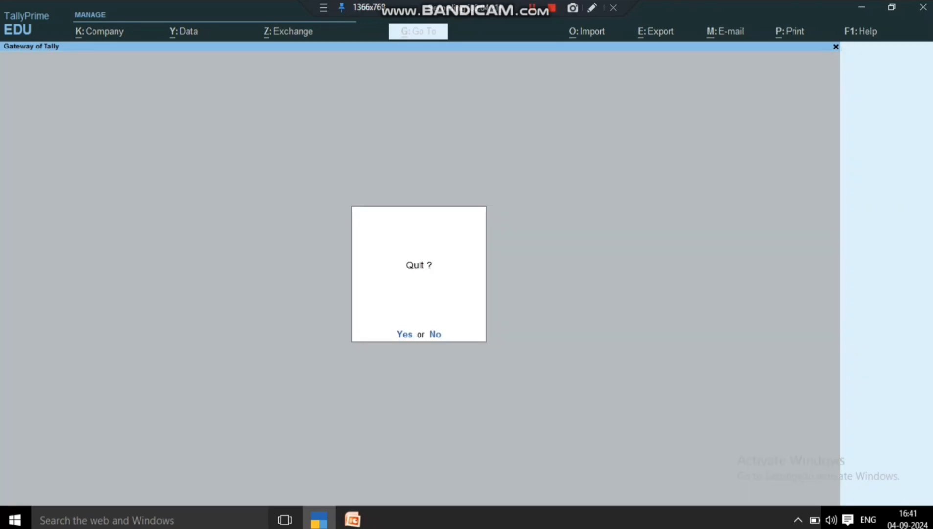
key("n")
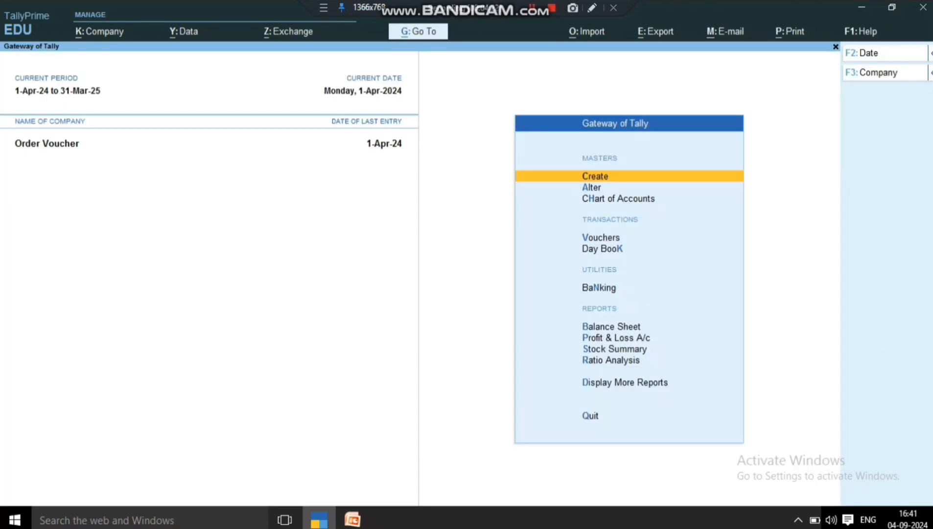